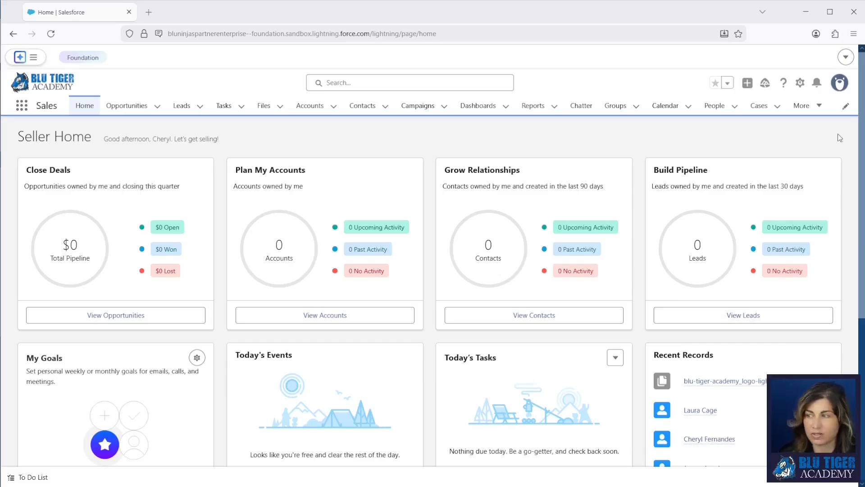
Open the gear icon's setup options menu from the Seller Home page
click(801, 83)
Launch Setup Home in a new tab and begin a request in the 'Describe your task' box
click(785, 135)
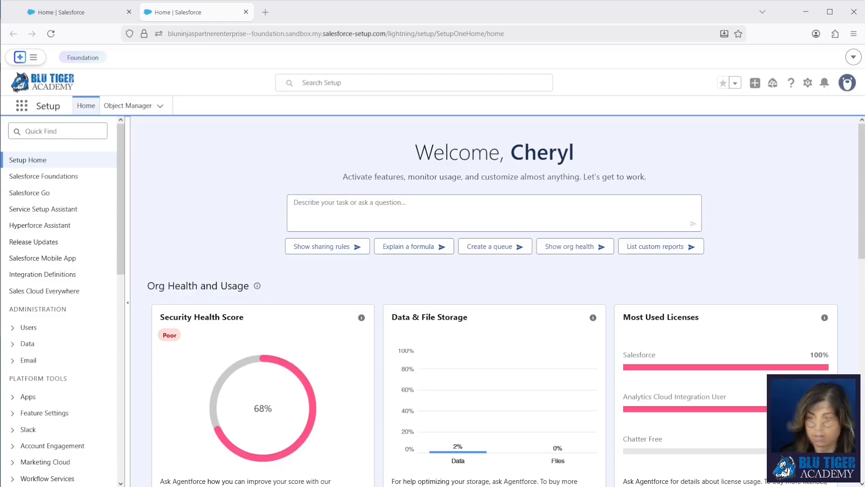
click(370, 210)
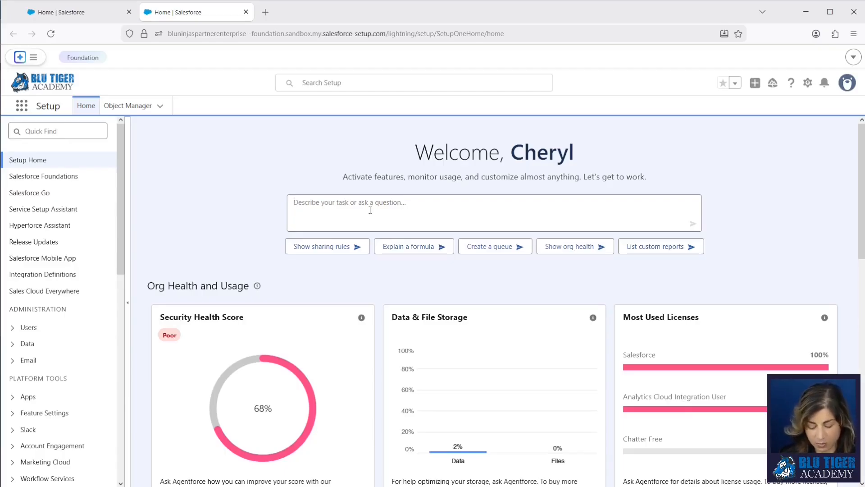
Ask Agentforce to 'create a new custom object'
text(cre)
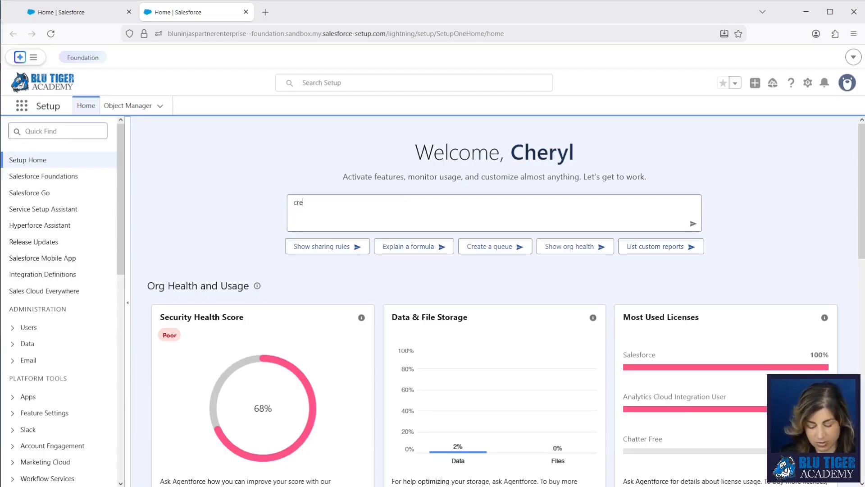
text(ate a new custom object)
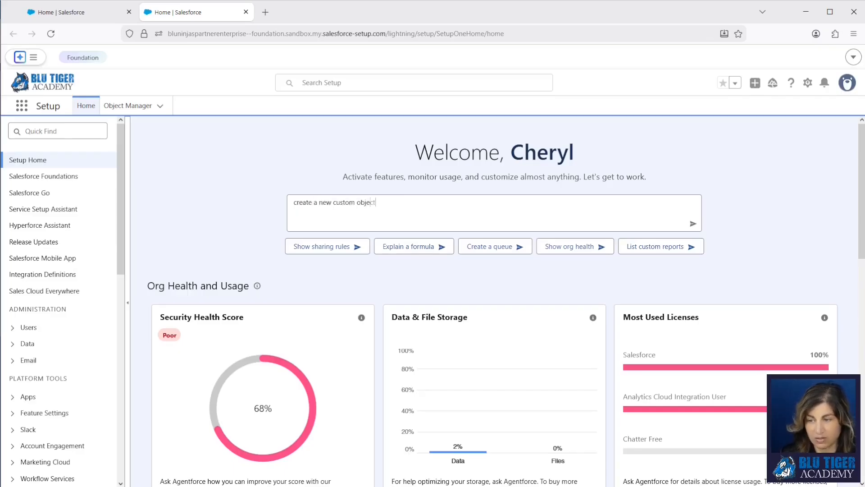
key(Return)
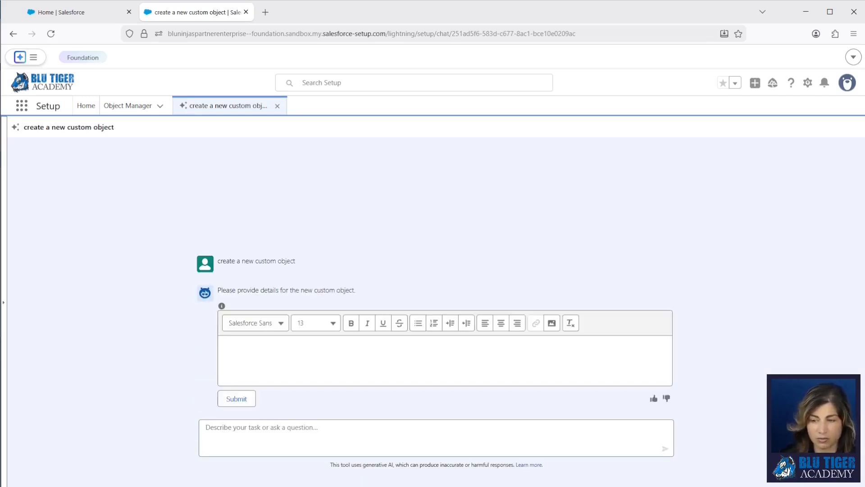
Paste the Loyalty Program Member specification and break off the LPM-{0000} record name sentence
click(269, 356)
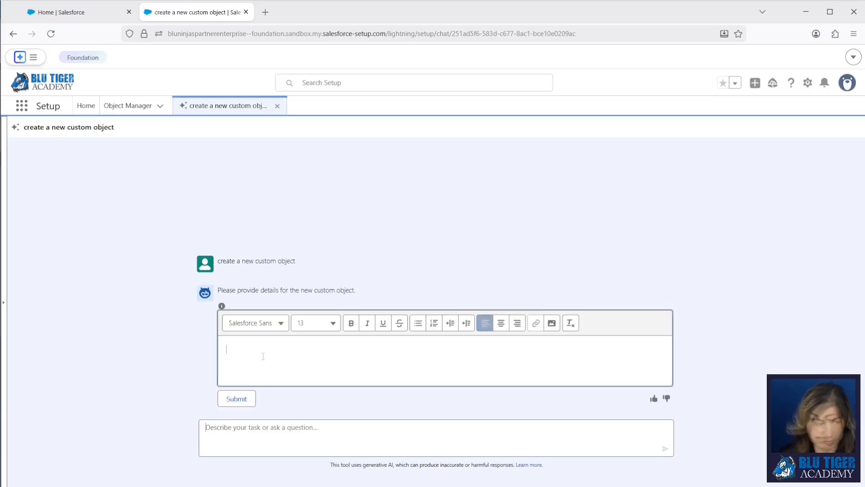
text(Create a custom object called Loyalty Program Member. This object will track customer enrollment, tier status, and points activity. Enable reporting and activities. Set the record name to an auto number formatted as LPM-{0000}. Add a lookup field to Account object labeled Customer Account. Add a lookup field to Contact object labeled Member. Add a required date field called Enrollment Date. Add a picklist field called Membership Tier with values Bronze, Silver, Gold, Platinum and default it to Bronze. Add a number field called Points Balance with zero decimal places and default it to 0. Add a number field called Lifetime Points with zero decimal places. Add a number field called Points Earned This Year with zero decimal places. Add a currency field called Lifetime Spend with two decimal places.Add a date field called Tier Review Date. Add a date field called Points Expiration Date. Add a formula field called Days Until Points Expire that calculates Points Expiration Date minus Add a picklist field called Membership Status with values Active, Suspended, Cancelled, Expired and default it to Active. Add a checkbox field called Auto Renew. Add a long text area field called Notes.)
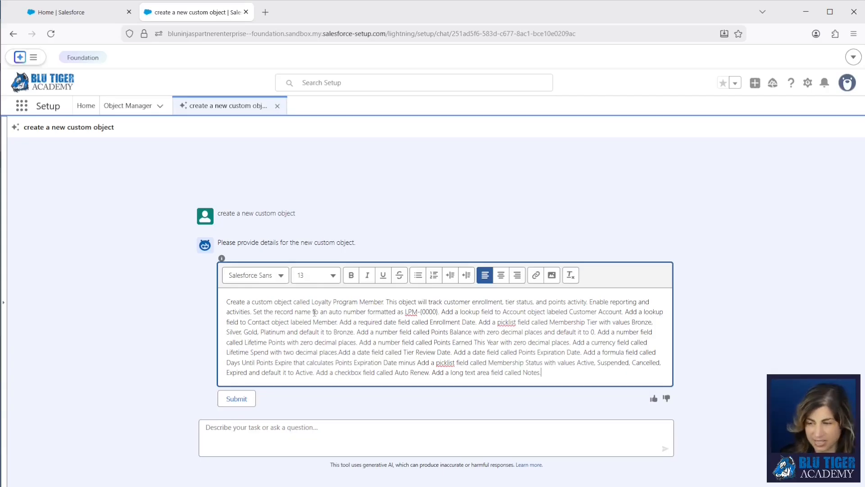
click(440, 312)
key(Return)
click(338, 322)
key(Return)
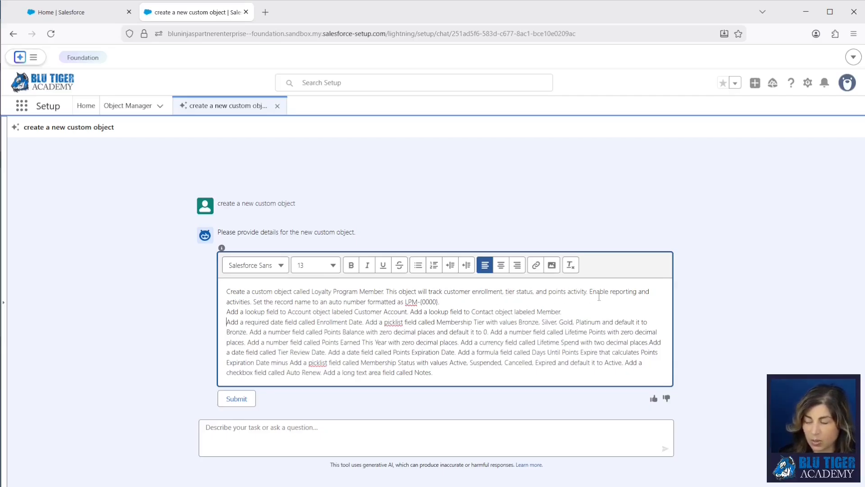
drag(590, 292, 655, 292)
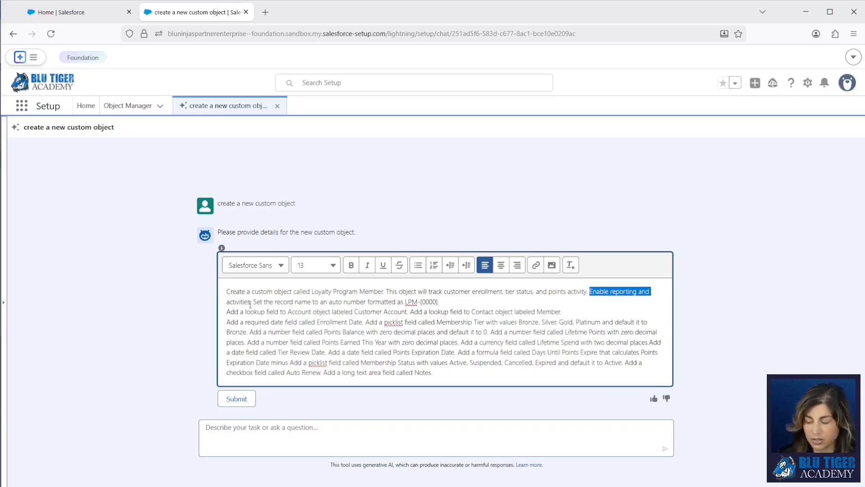
drag(253, 301, 458, 302)
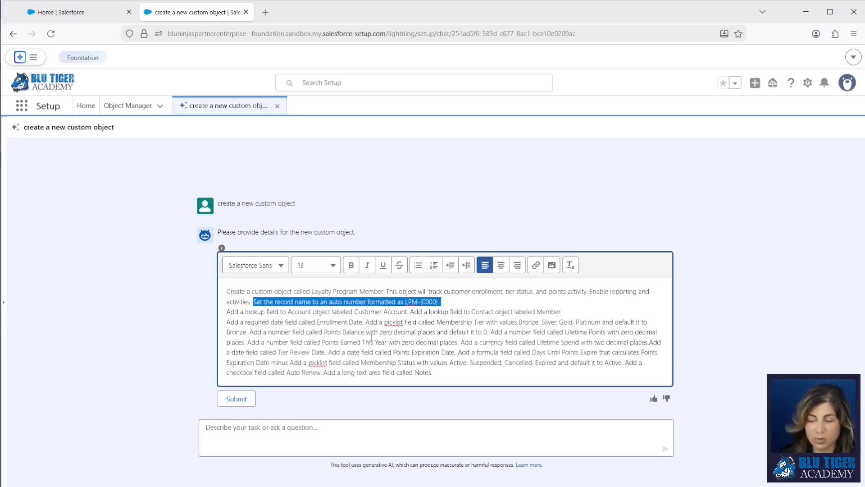
click(450, 301)
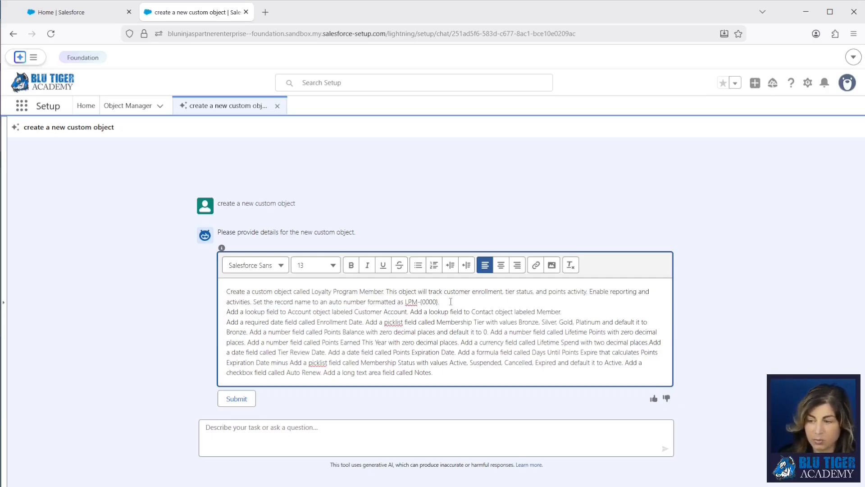
key(Return)
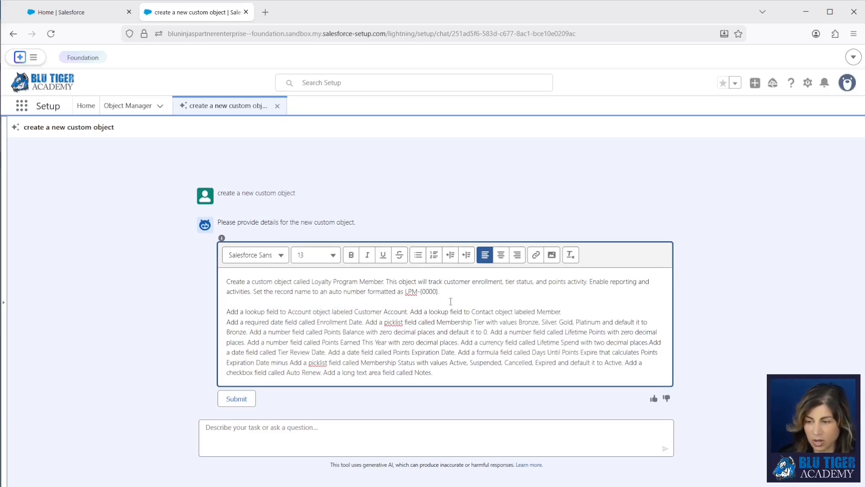
Put the Account and Contact lookup fields and the required Enrollment Date on separate lines
drag(226, 311, 334, 312)
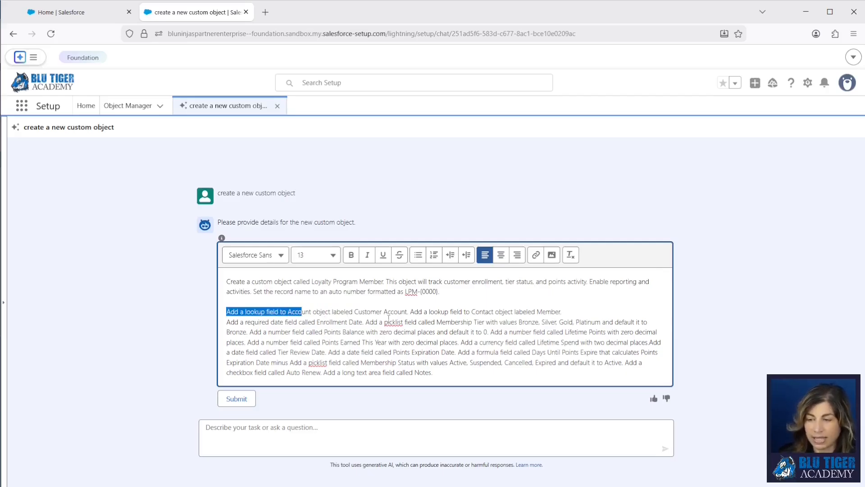
click(410, 311)
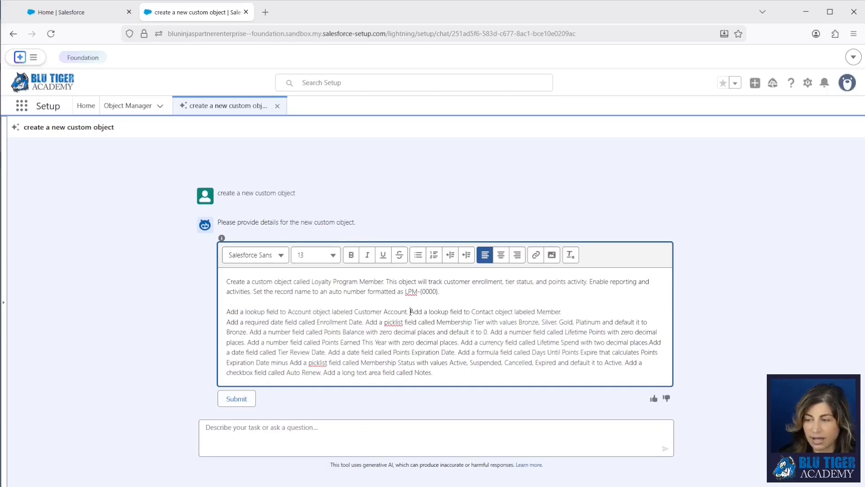
key(Return)
click(389, 315)
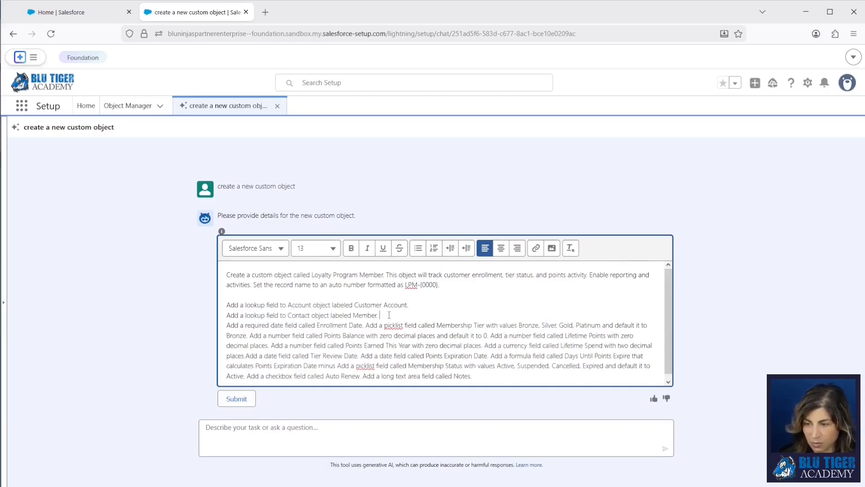
key(Return)
scroll(389, 318, down, 1)
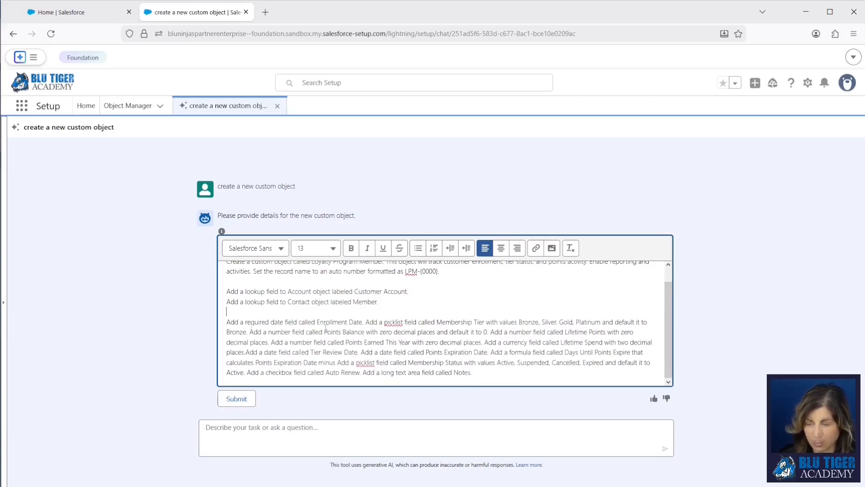
drag(224, 323, 360, 322)
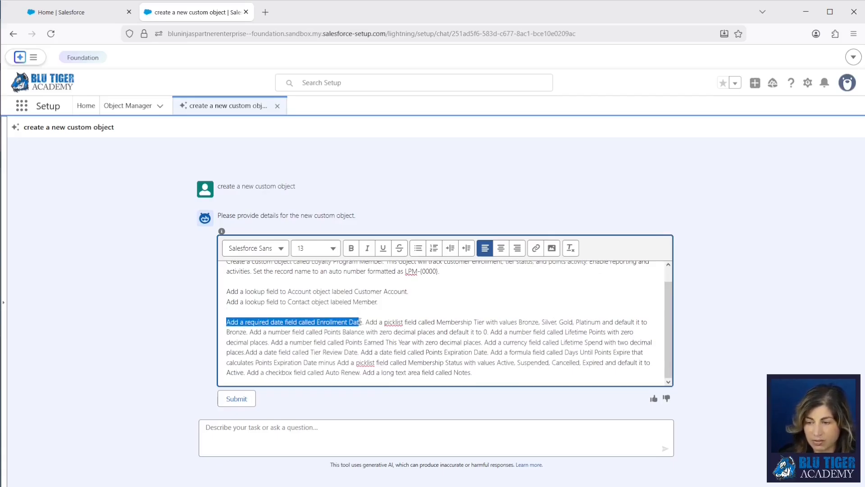
click(367, 322)
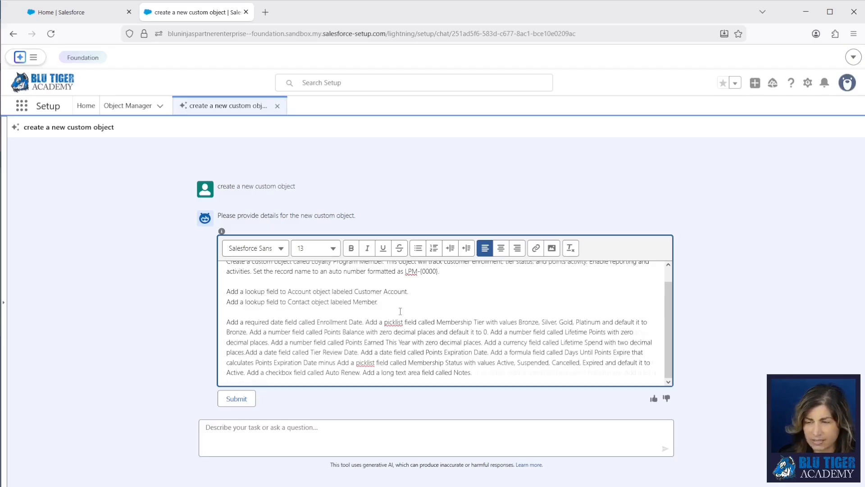
key(Return)
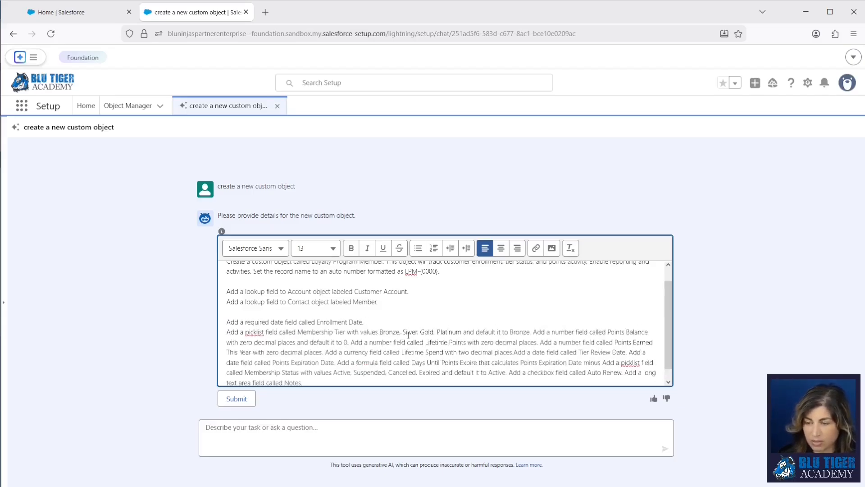
Split Membership Tier, Points Balance, Lifetime Points and Points Earned This Year onto separate lines
click(532, 332)
key(Return)
click(469, 342)
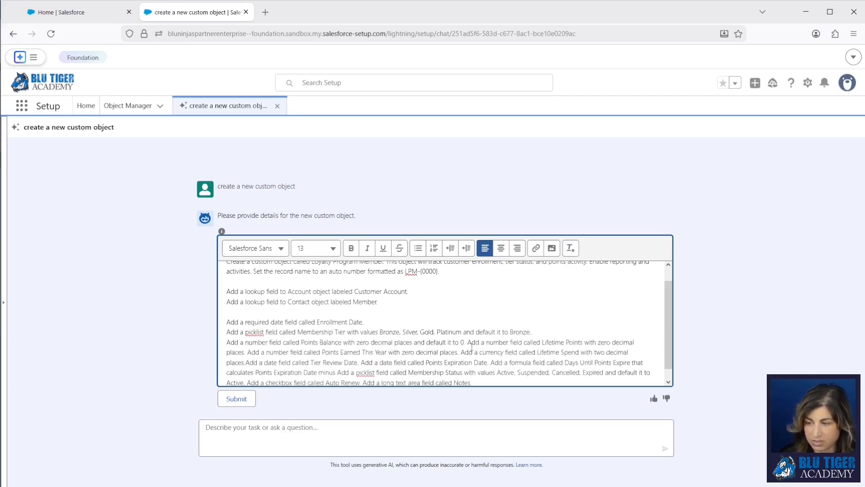
key(Return)
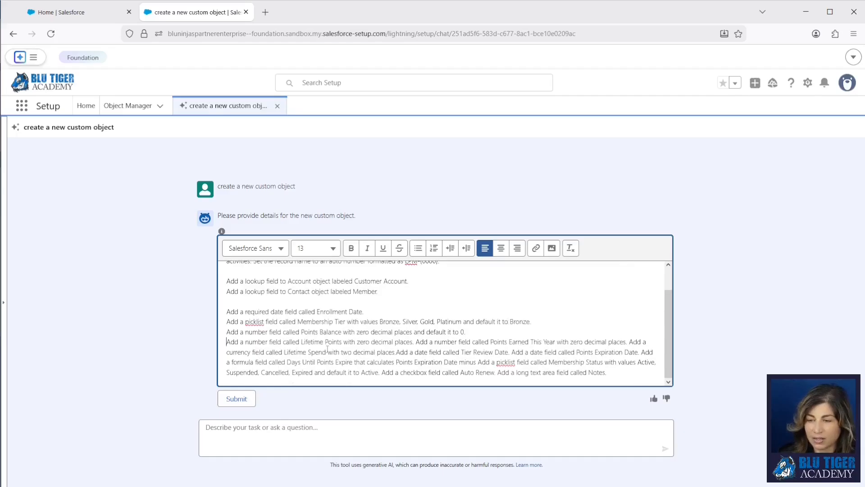
drag(300, 332, 410, 332)
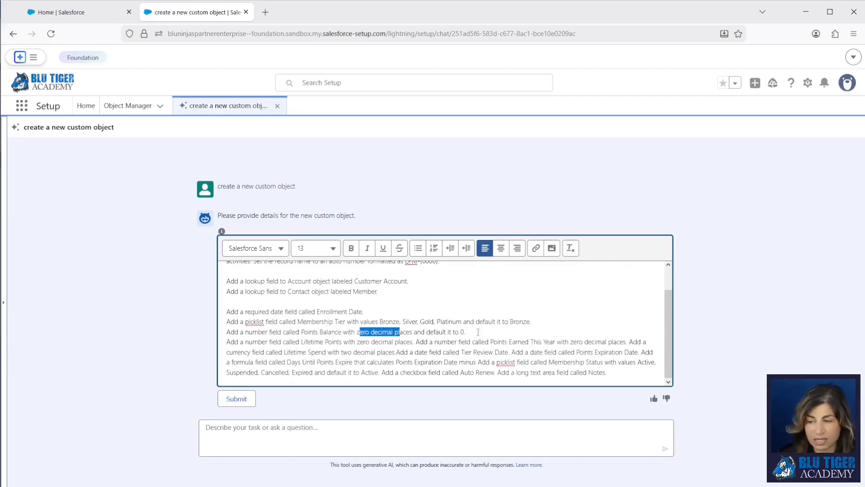
click(494, 332)
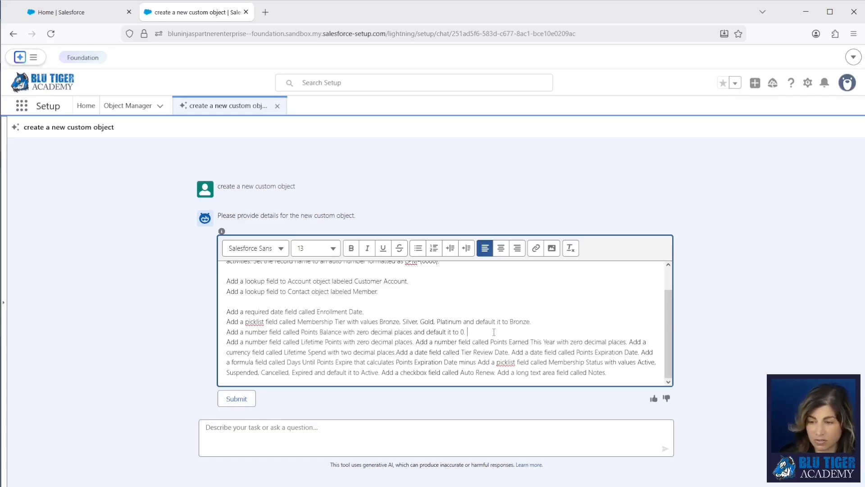
key(Return)
click(416, 352)
key(Return)
Separate Lifetime Spend, Tier Review Date, Points Expiration Date, finish the formula with 'today's date.'
scroll(453, 343, down, 1)
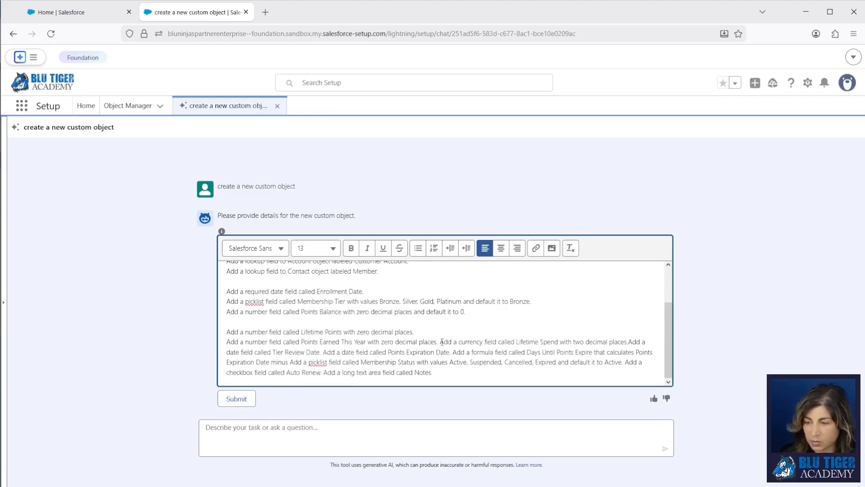
click(440, 342)
key(Return)
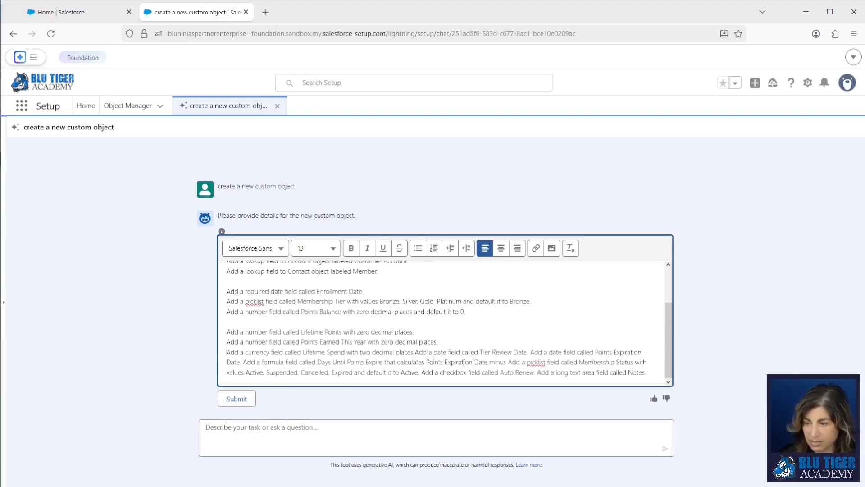
click(415, 352)
key(Return)
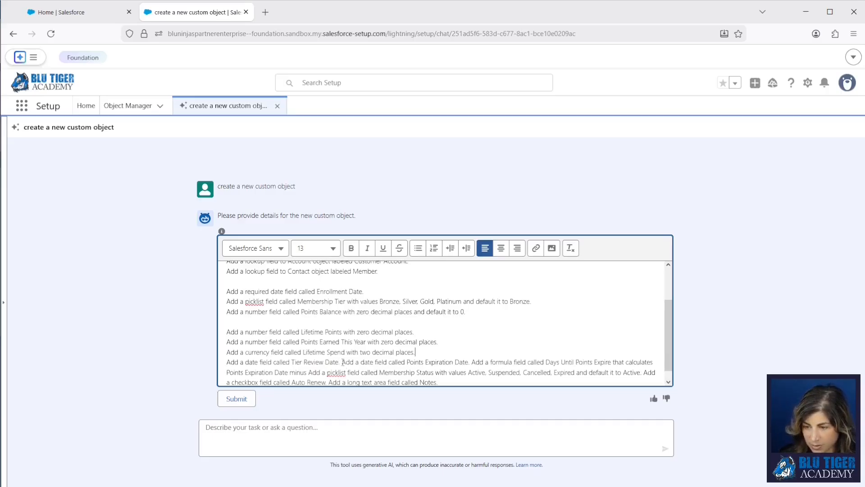
key(Return)
scroll(374, 357, down, 1)
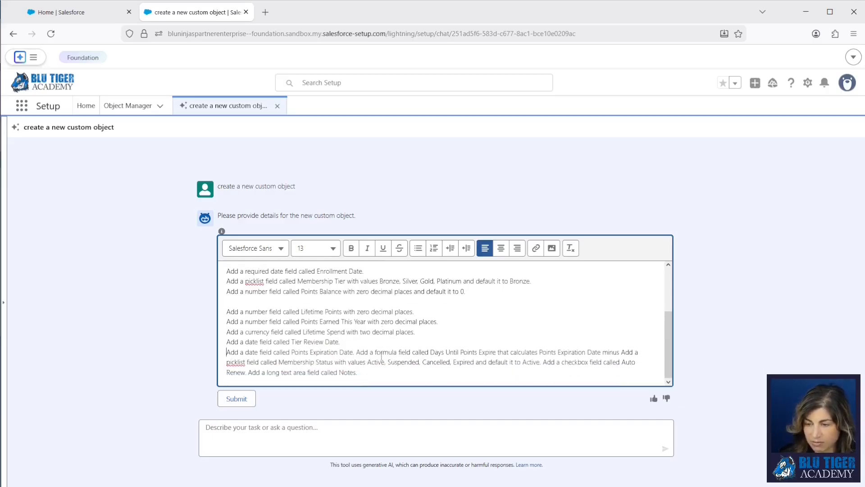
click(357, 353)
key(Return)
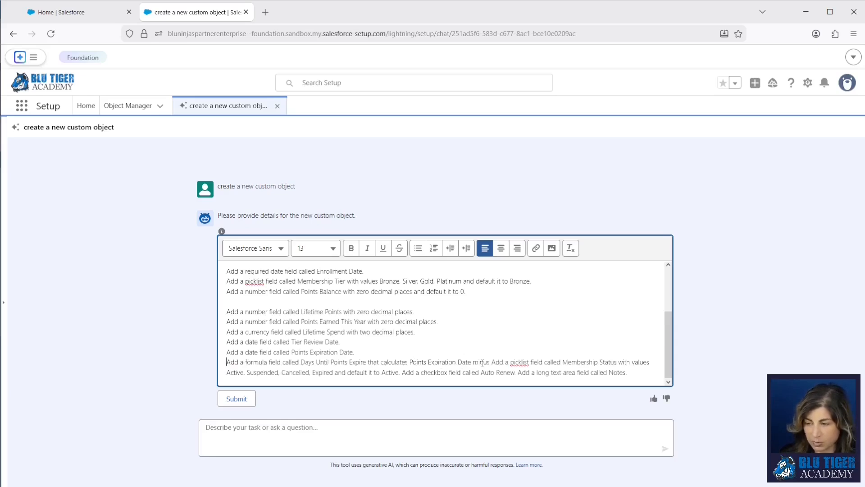
text(today's d)
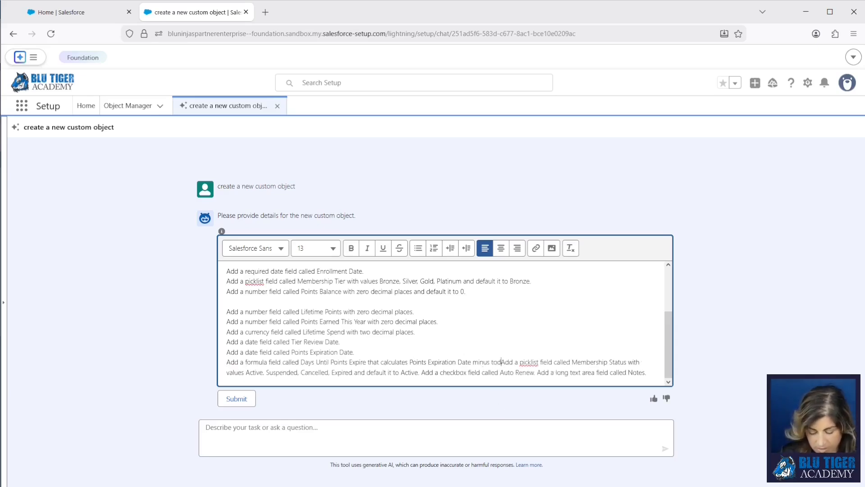
text(ate.)
key(Return)
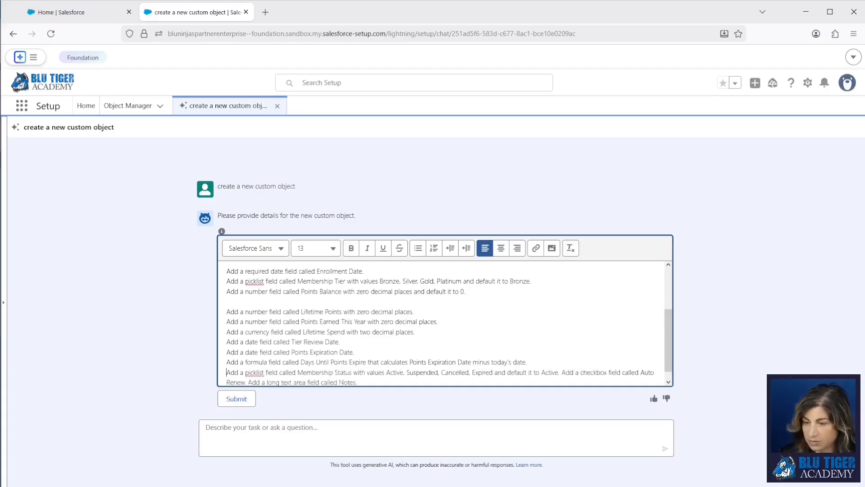
Move Auto Renew and Notes onto their own lines, remove the blank line, and submit
scroll(316, 363, down, 1)
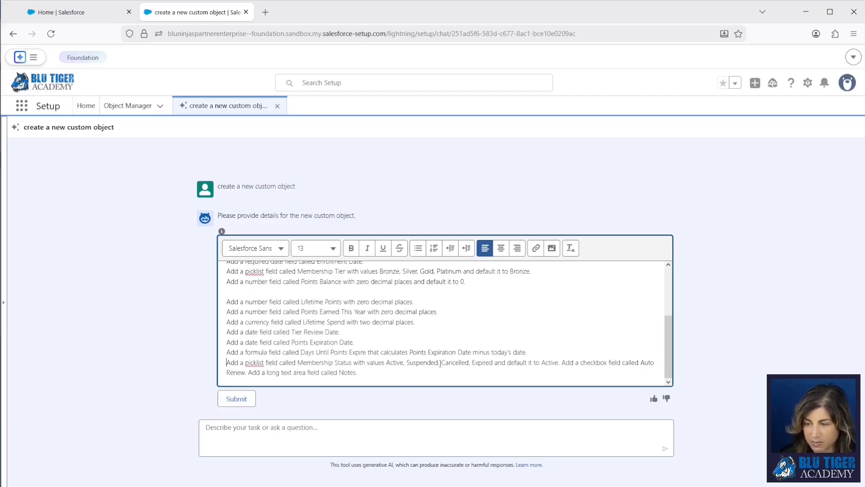
click(563, 362)
key(Return)
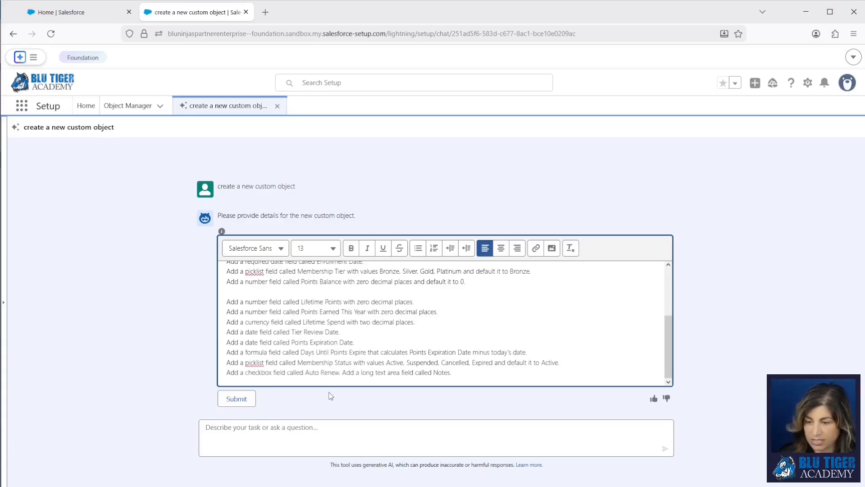
click(342, 373)
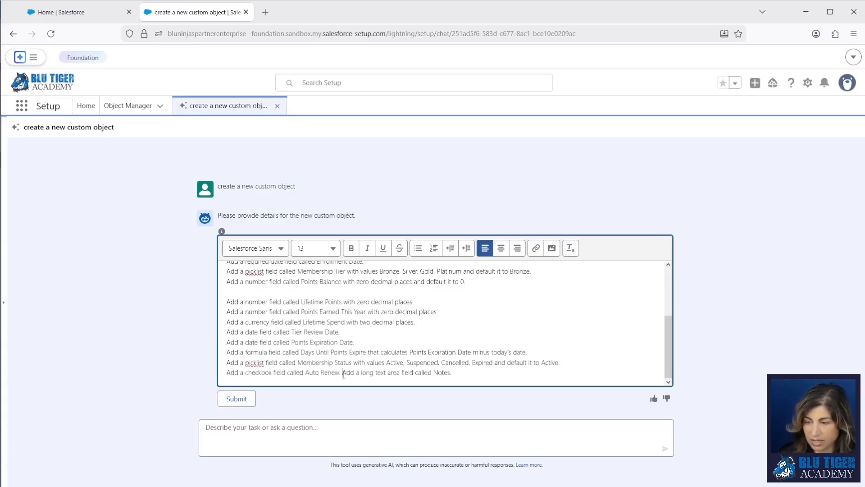
key(Return)
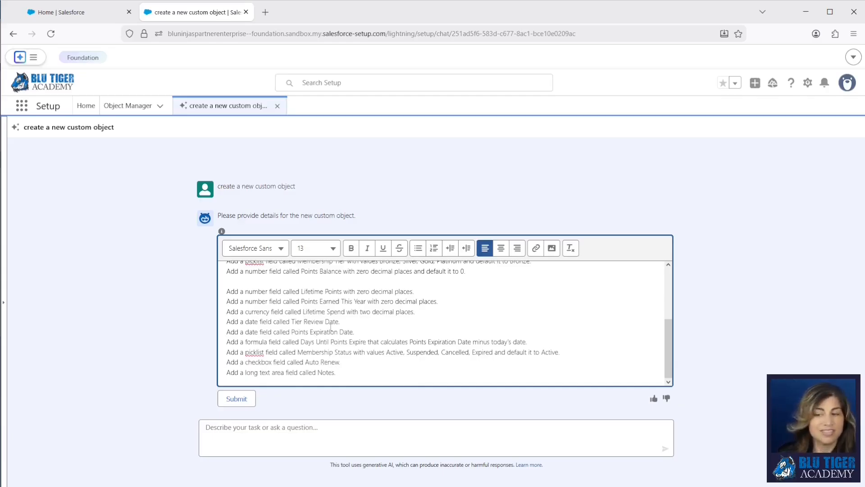
key(BackSpace)
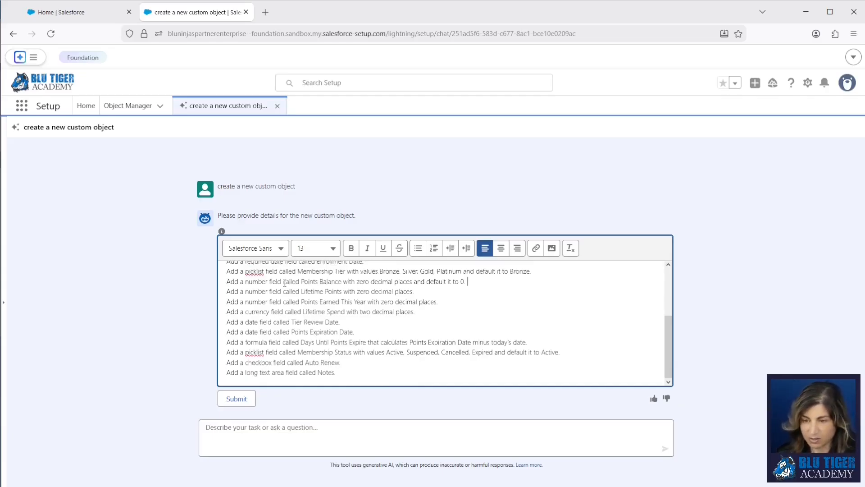
click(243, 400)
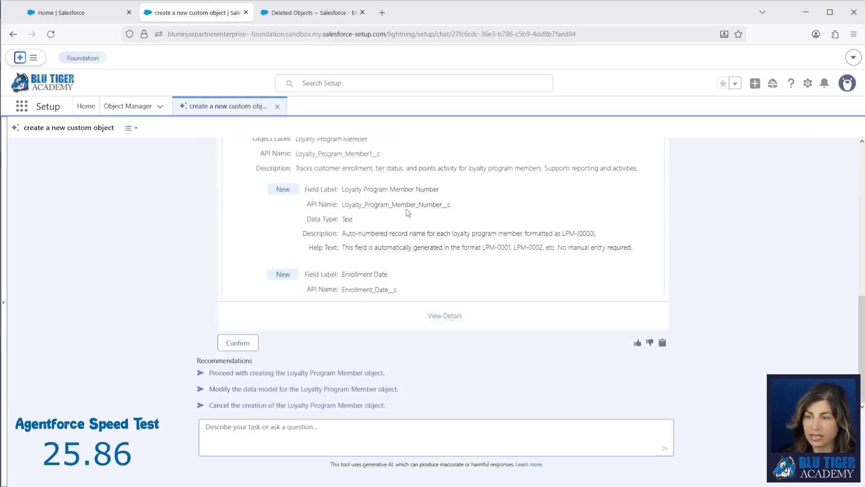
Review the proposed model's fields, including the Number-type Days Until Points Expire formula
click(454, 318)
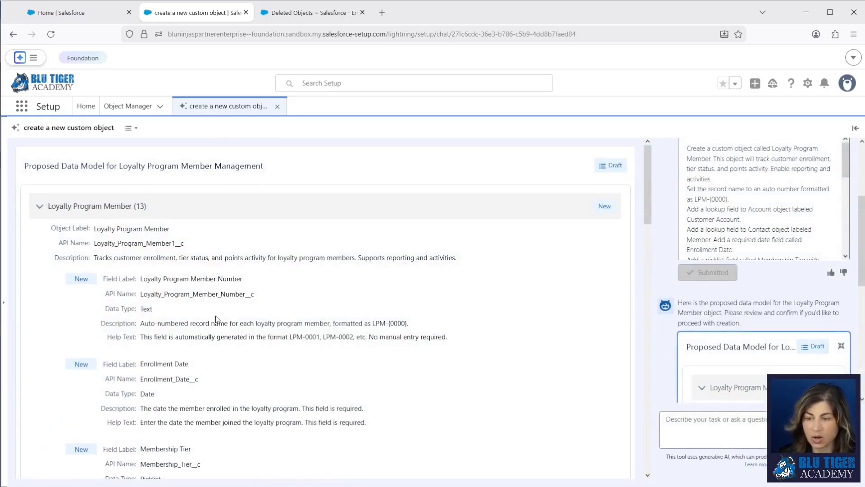
scroll(217, 319, down, 5)
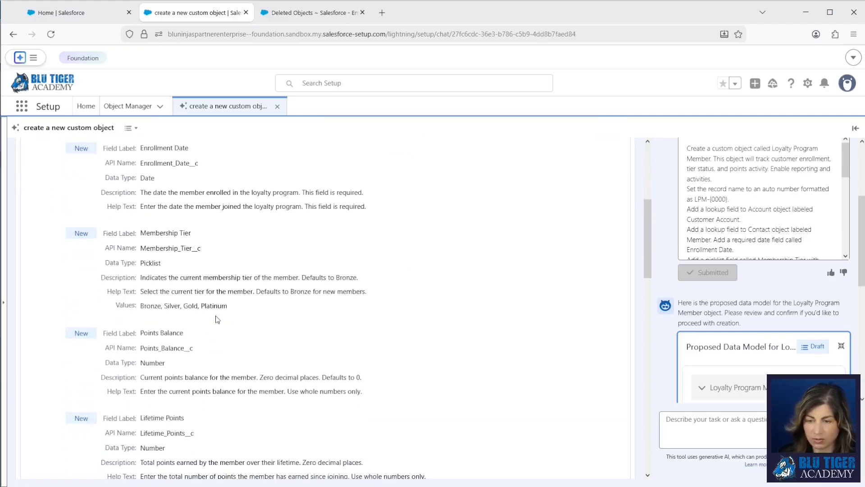
scroll(217, 319, down, 3)
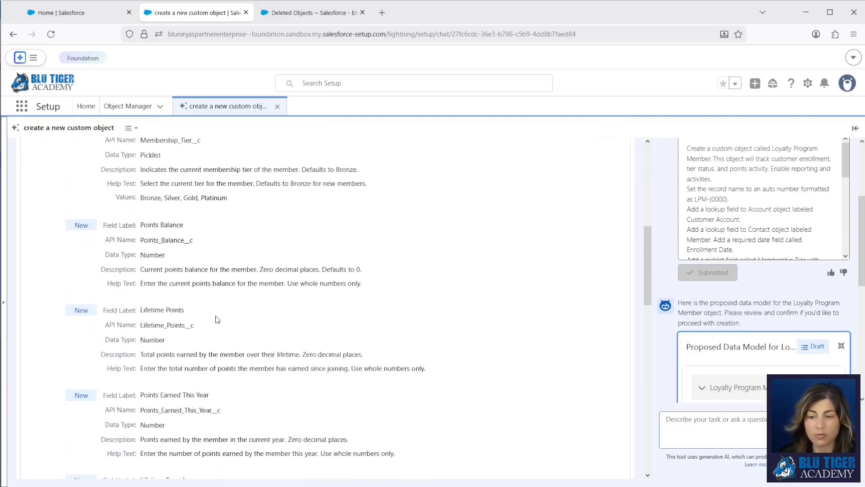
scroll(217, 319, up, 4)
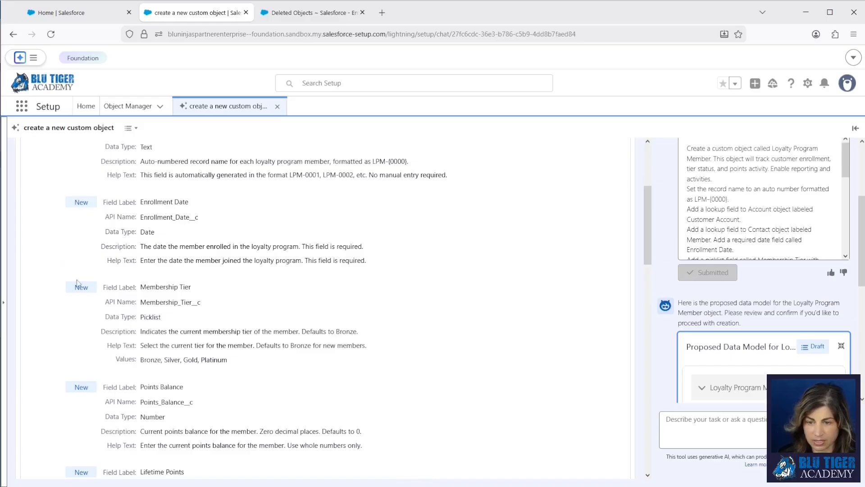
scroll(191, 326, down, 8)
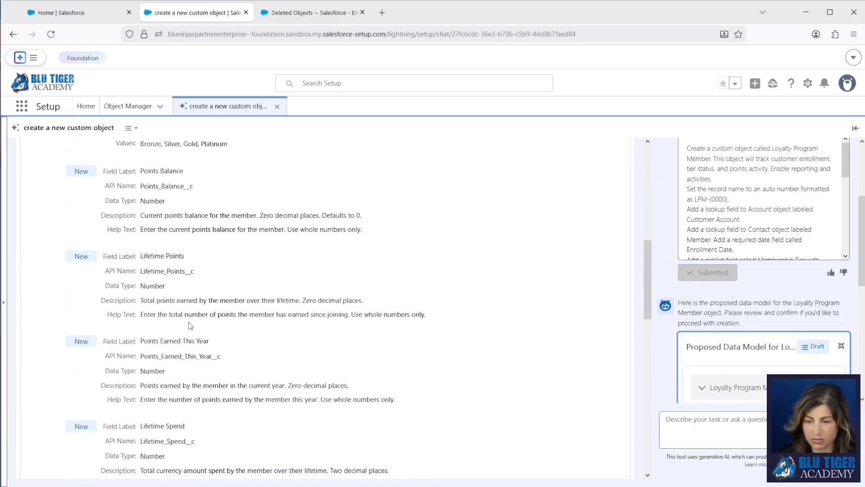
scroll(190, 326, down, 8)
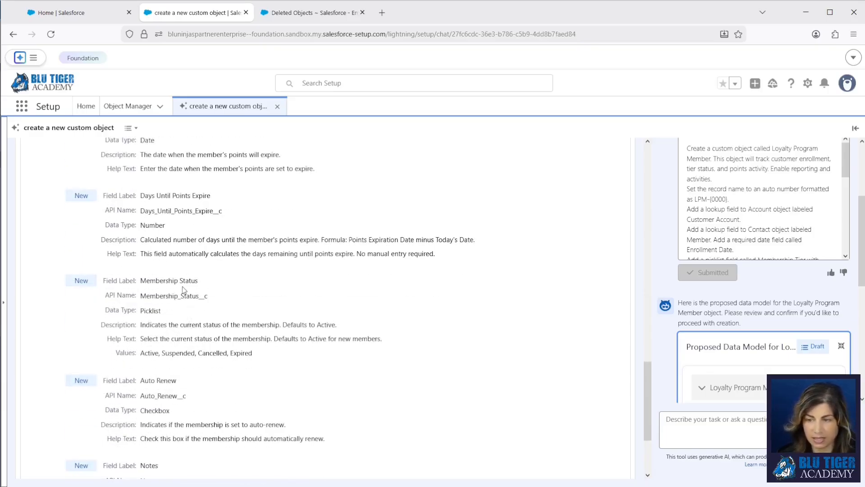
scroll(182, 290, up, 1)
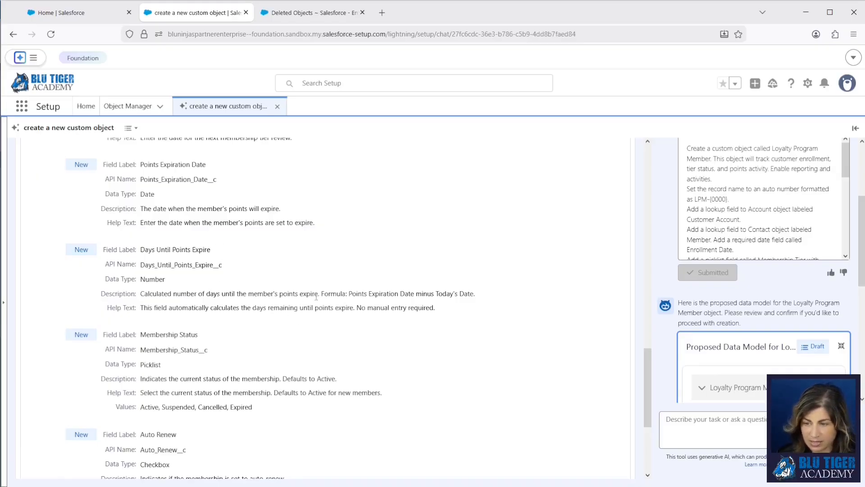
drag(142, 295, 498, 298)
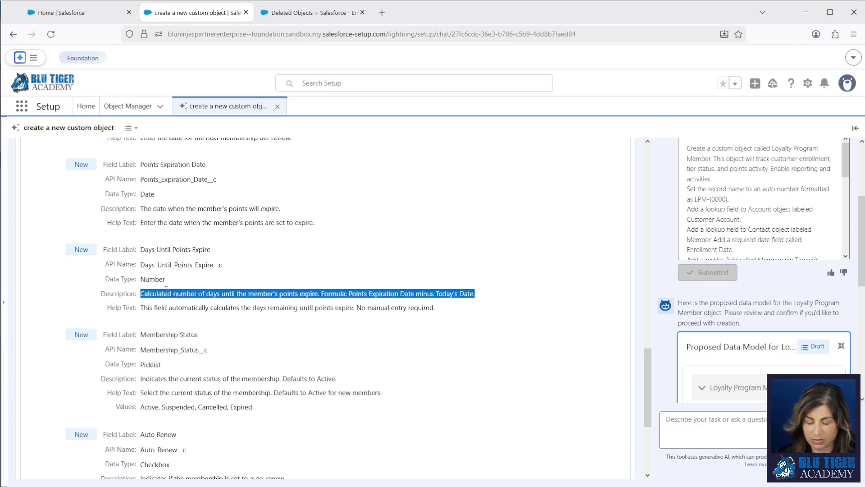
drag(165, 281, 141, 281)
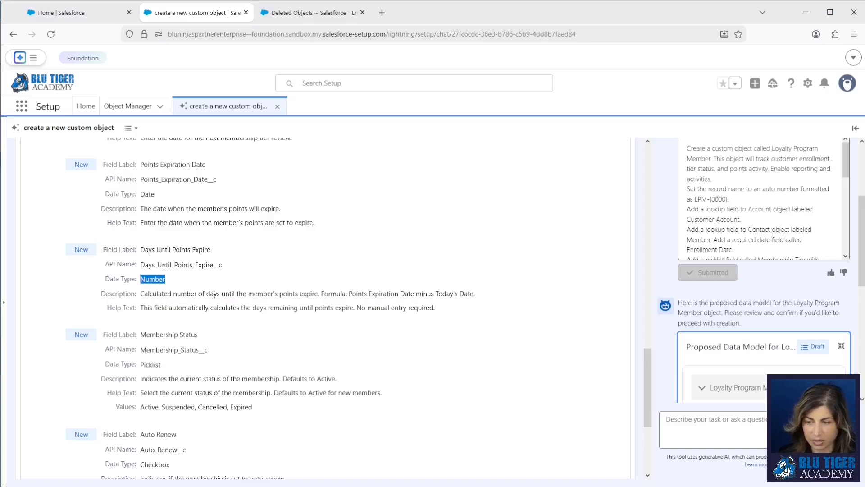
scroll(211, 338, down, 4)
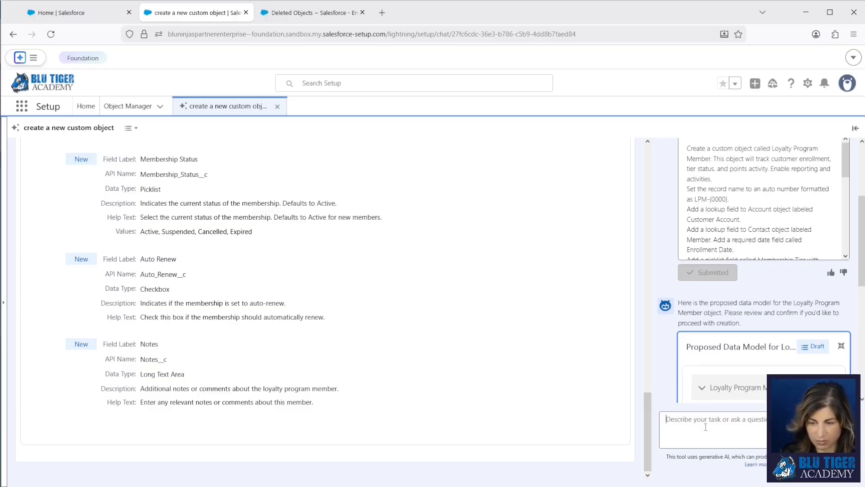
Request Notes as a rich text area capped at 5,000 characters and check its updated description
click(706, 427)
text(Change the Notes fields to a rich t)
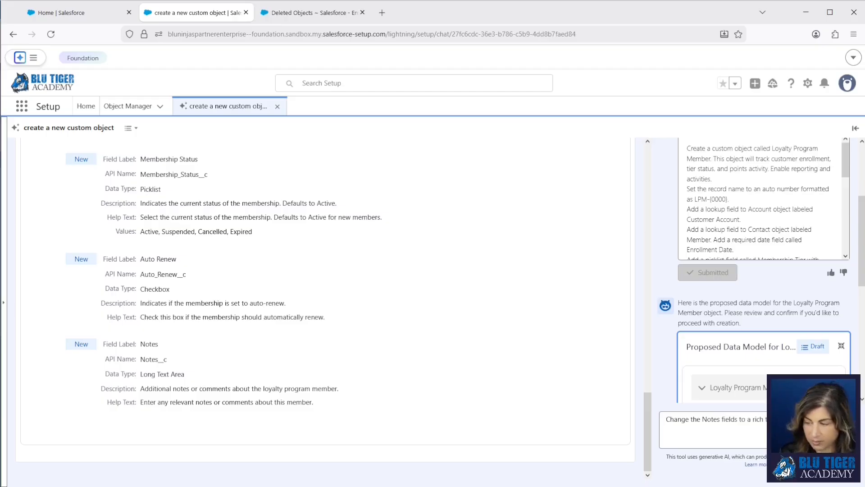
text(ext area and limit the characters to 5,000.)
key(Return)
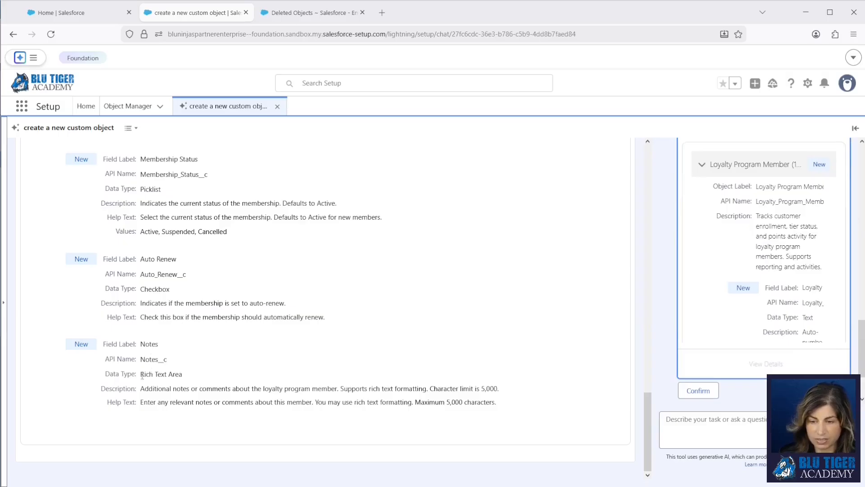
drag(142, 374, 188, 378)
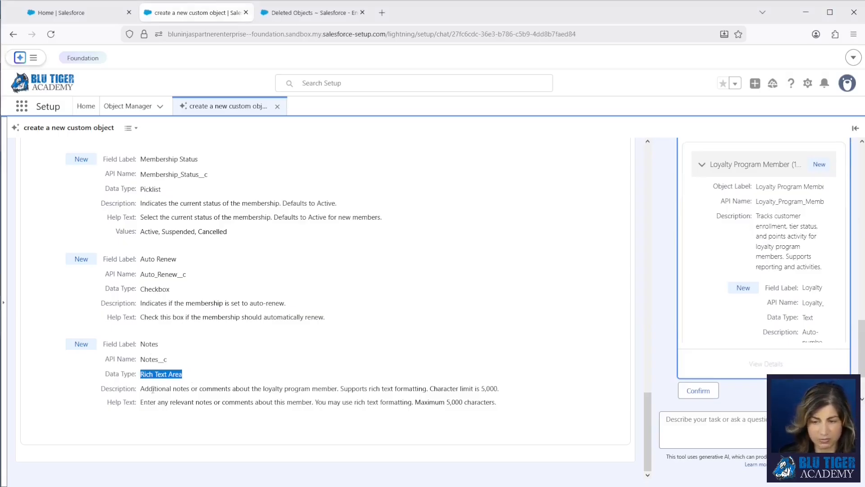
drag(140, 389, 512, 395)
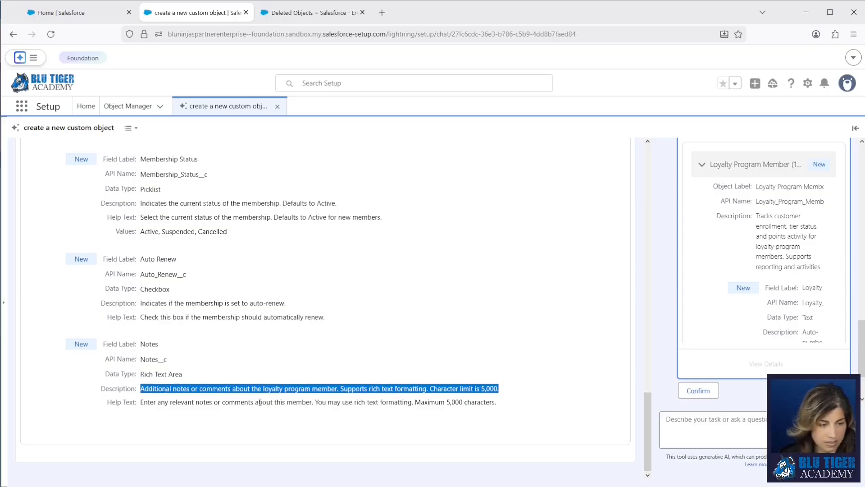
Request an extra Membership Status value and compare the old values with the updated list including Inactive
click(715, 436)
text(Add a value to the Membership St)
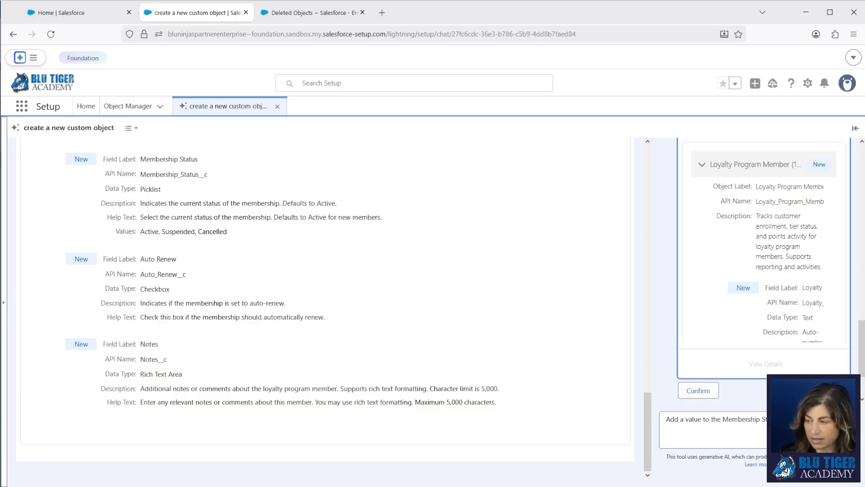
key(Return)
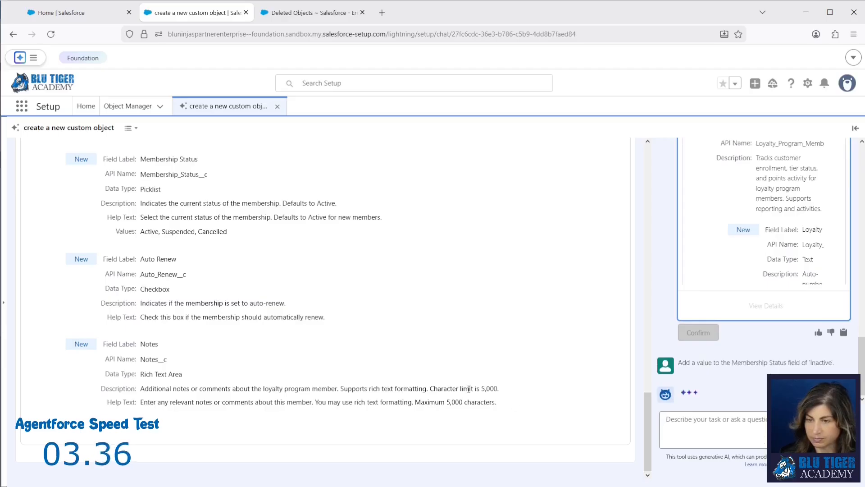
drag(227, 232, 141, 233)
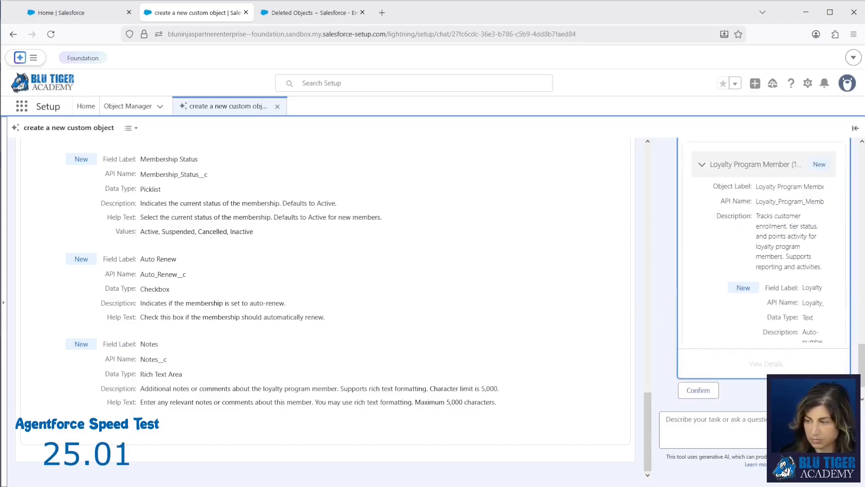
drag(254, 232, 141, 232)
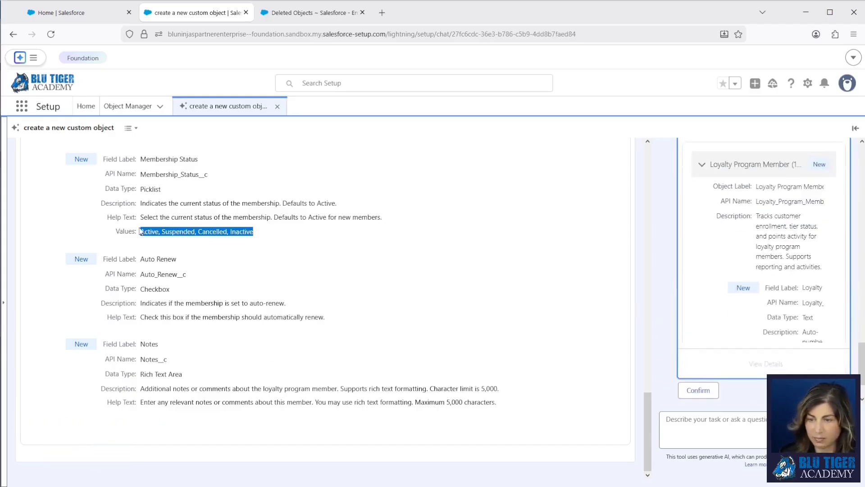
Confirm creating Loyalty Program Member, find it in Object Manager via 'loyal', and edit its definition
click(699, 390)
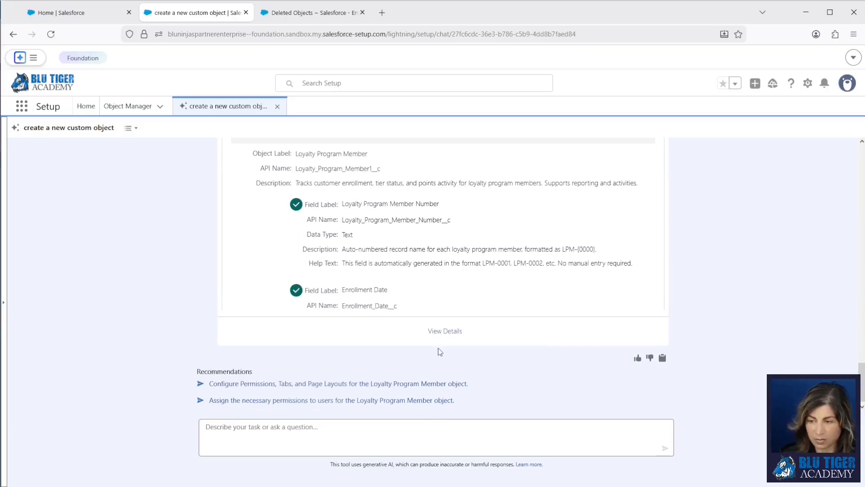
right_click(128, 108)
click(153, 116)
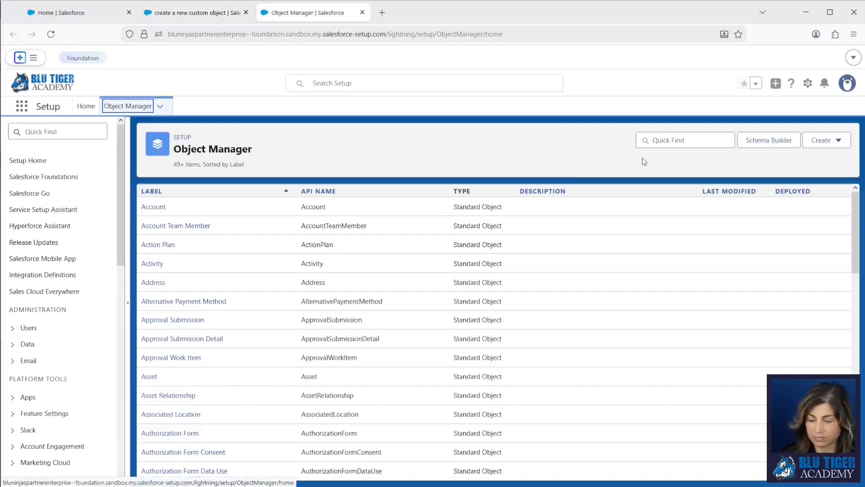
click(663, 140)
text(loyal)
click(197, 212)
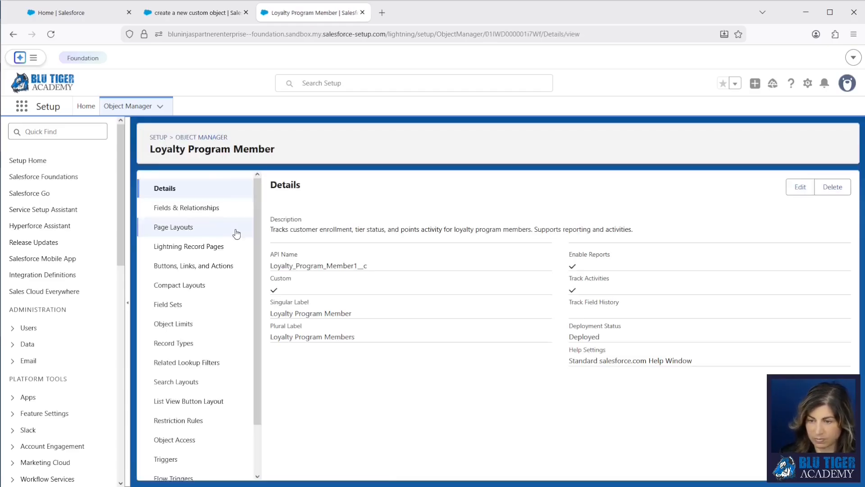
click(800, 188)
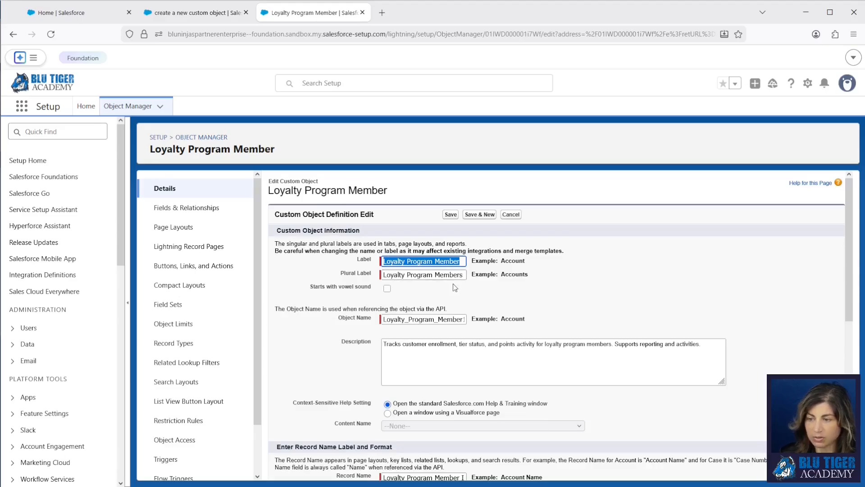
scroll(448, 302, down, 1)
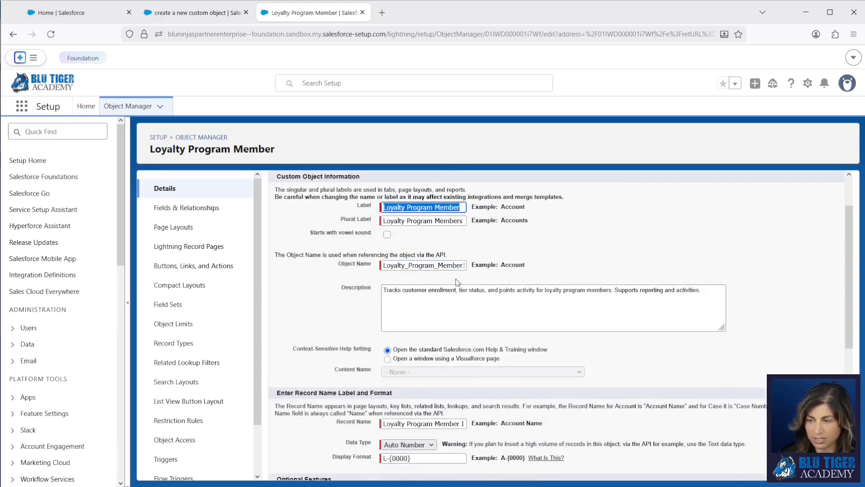
click(462, 266)
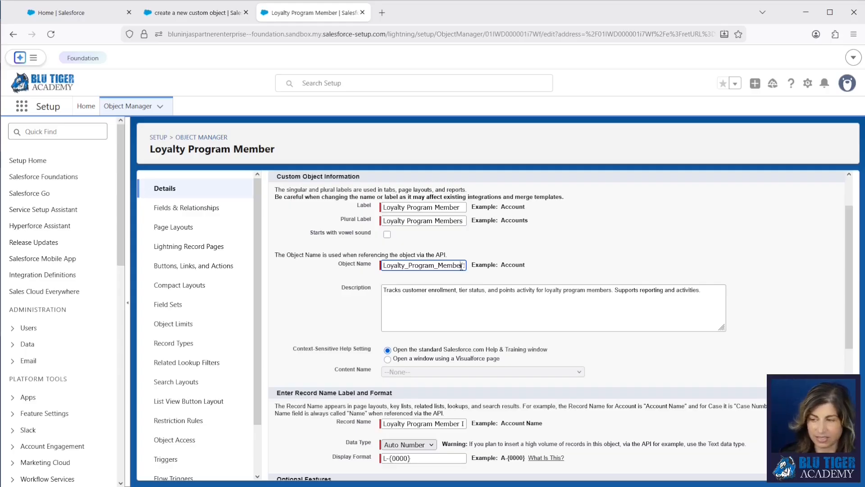
key(Right)
key(Right)
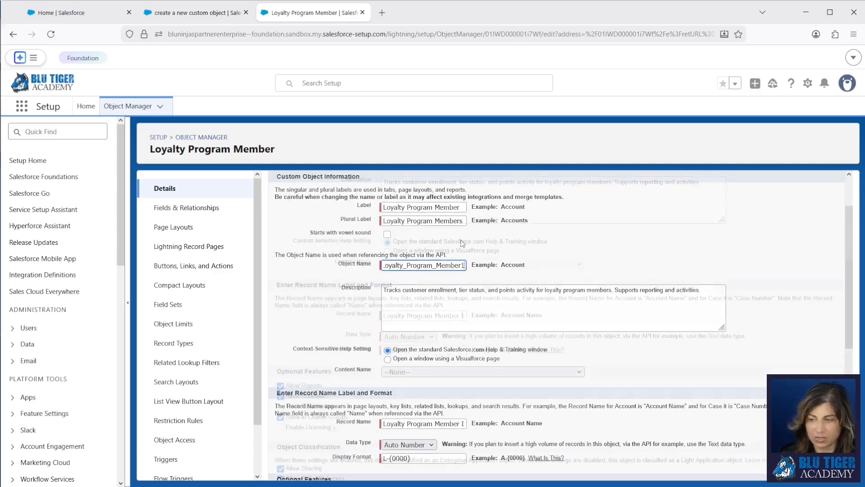
scroll(419, 344, down, 2)
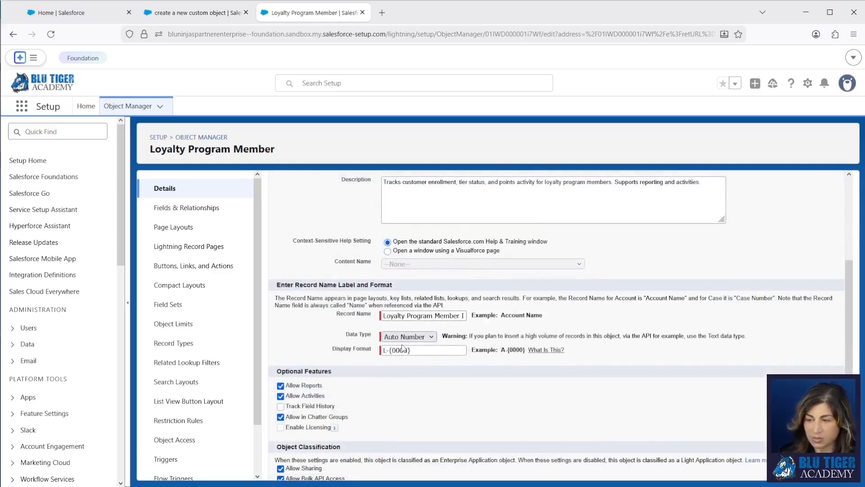
click(387, 353)
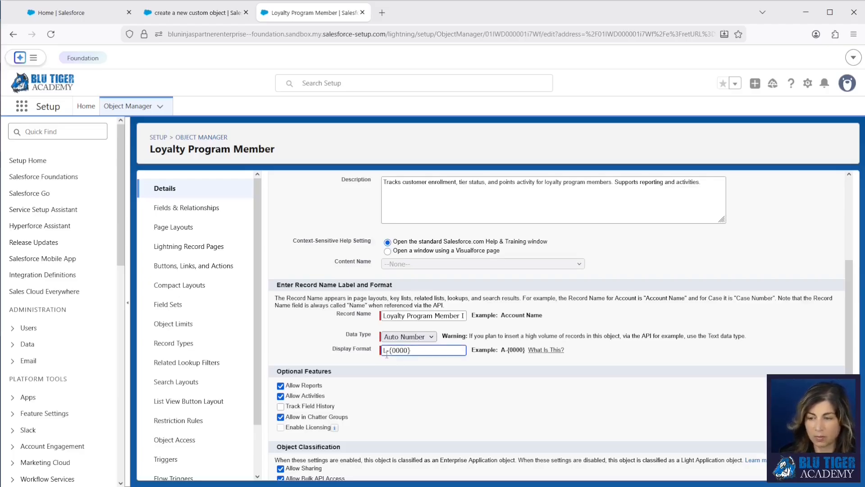
scroll(387, 354, down, 1)
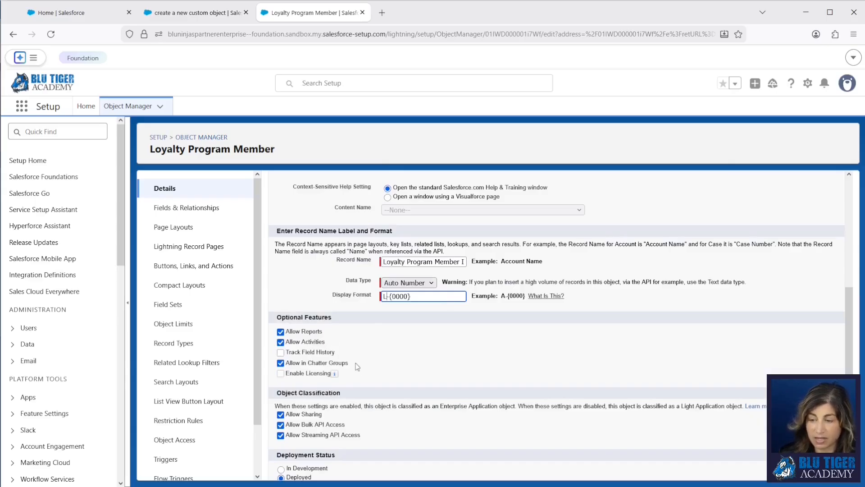
drag(356, 365, 288, 368)
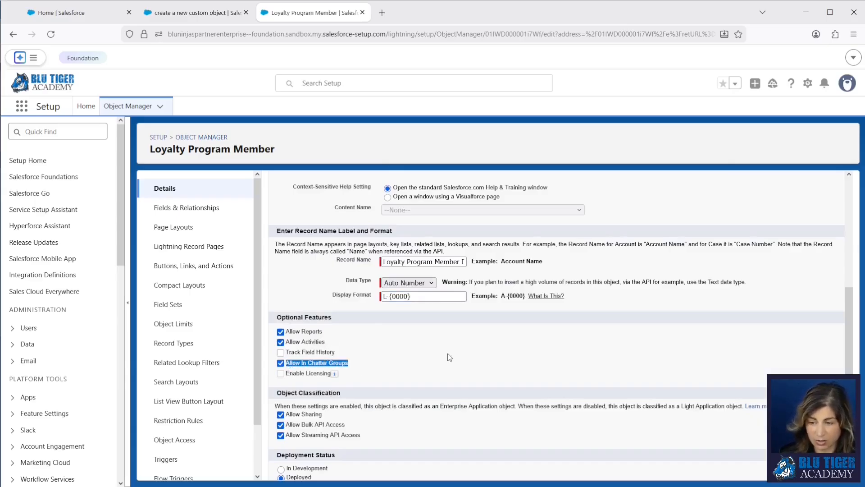
scroll(360, 375, down, 2)
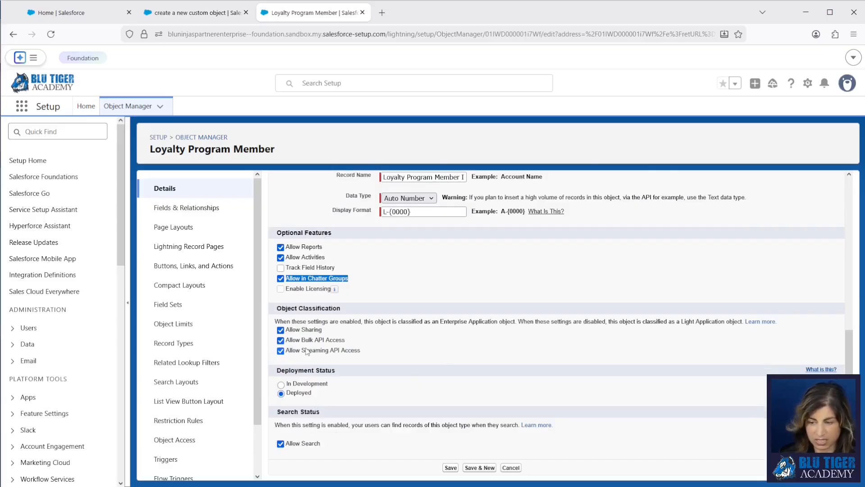
scroll(367, 355, up, 7)
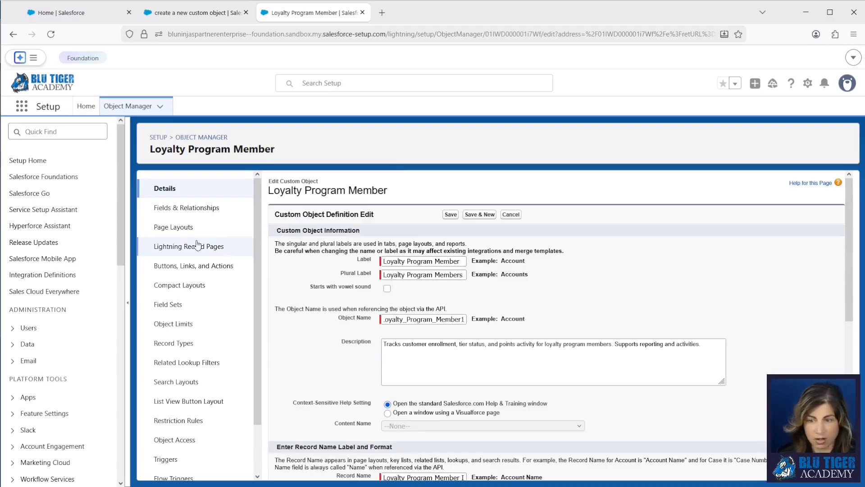
Review data types in Loyalty Program Member's Fields & Relationships, then open the Membership Status field
click(182, 209)
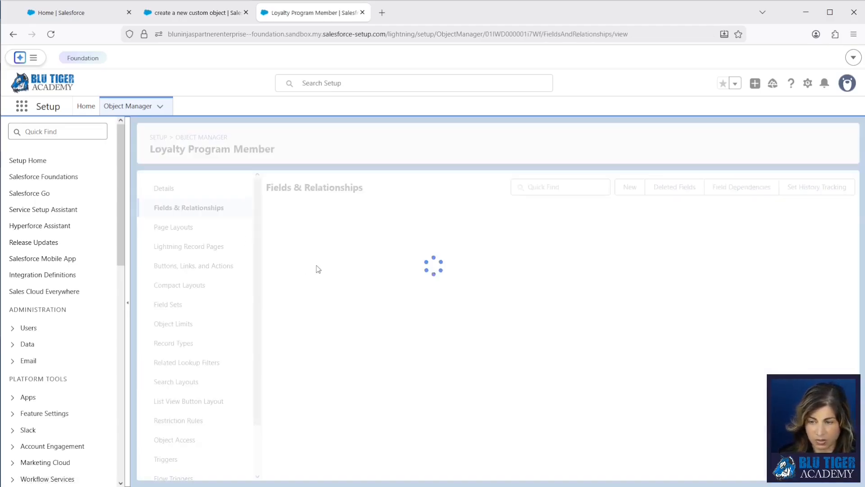
drag(626, 285, 569, 283)
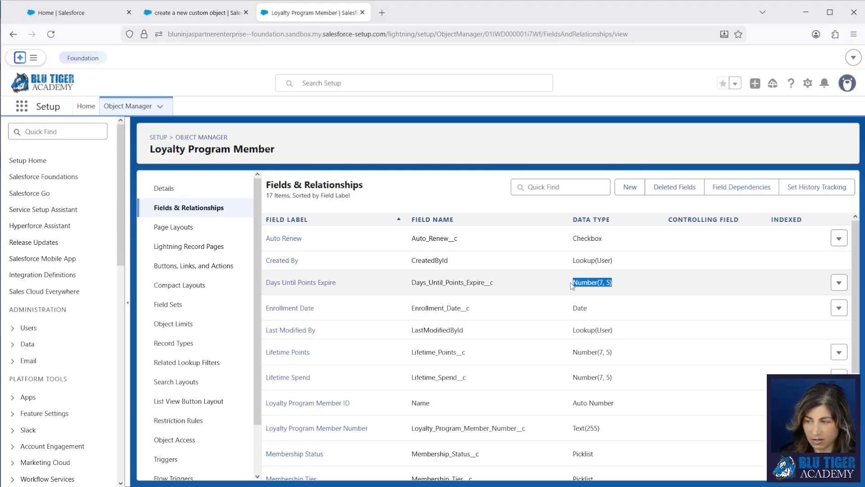
click(620, 292)
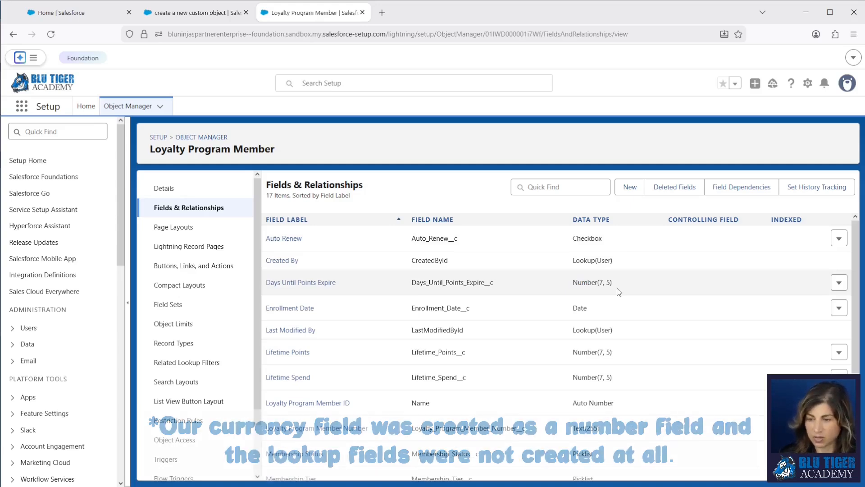
scroll(619, 292, down, 3)
scroll(620, 292, down, 1)
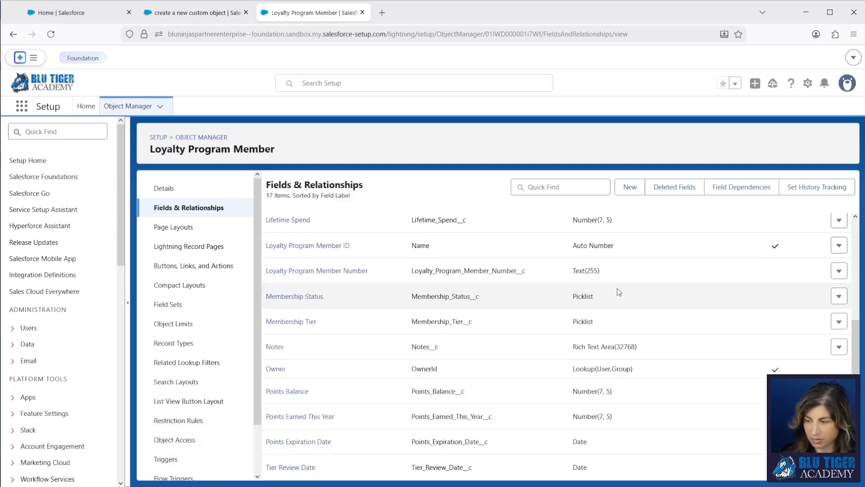
drag(649, 345, 563, 350)
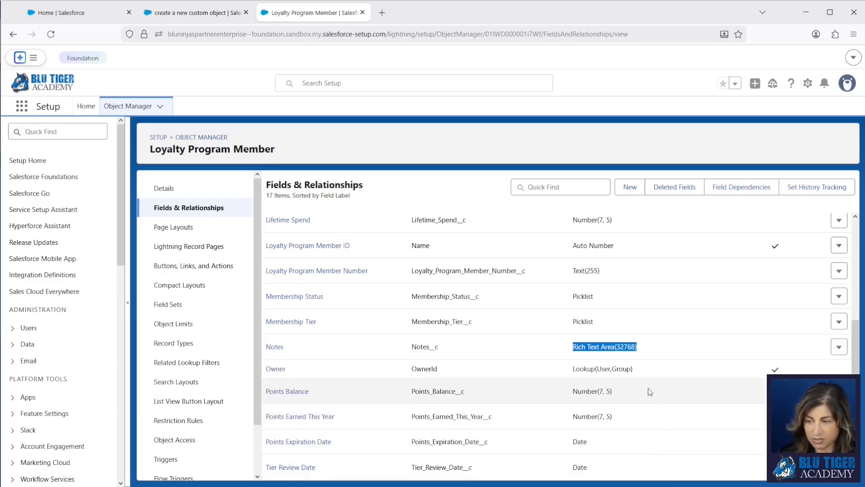
scroll(648, 389, up, 2)
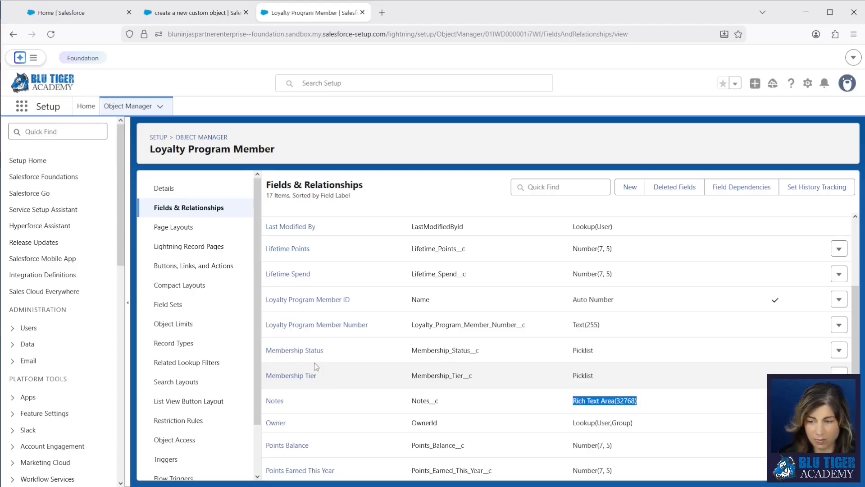
click(308, 352)
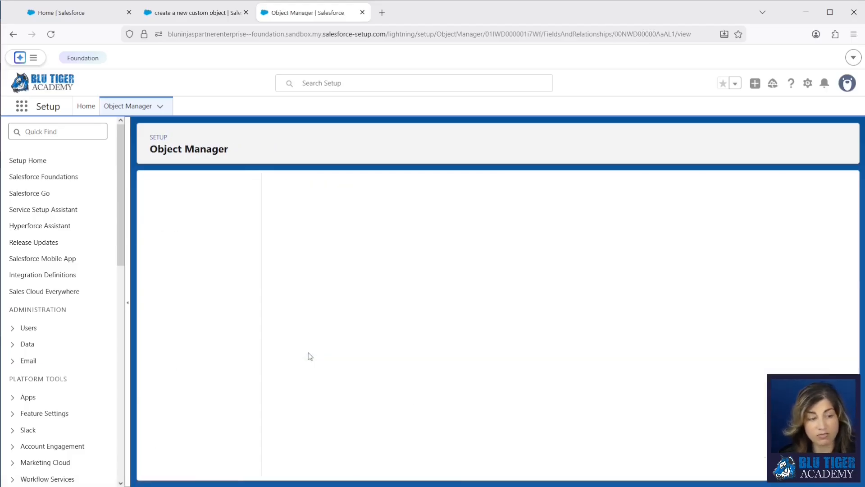
Review the Membership Status values, then check Enrollment Date and open the Auto Renew field details
scroll(396, 367, down, 5)
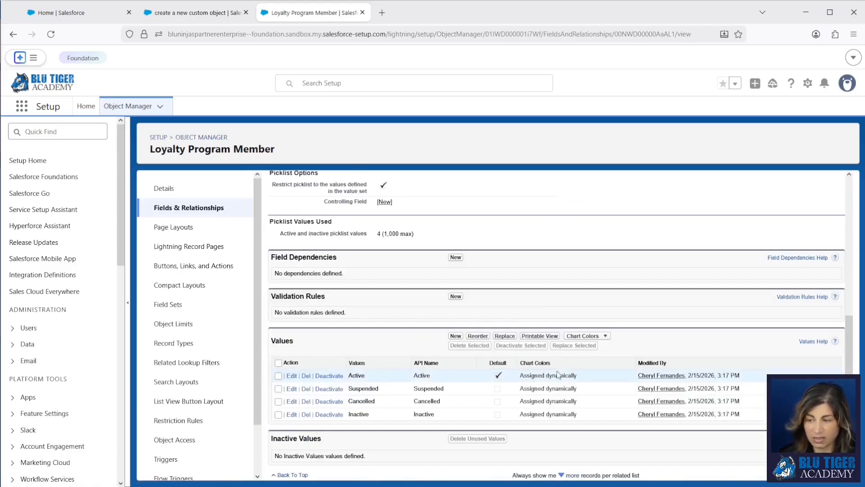
drag(505, 377, 368, 379)
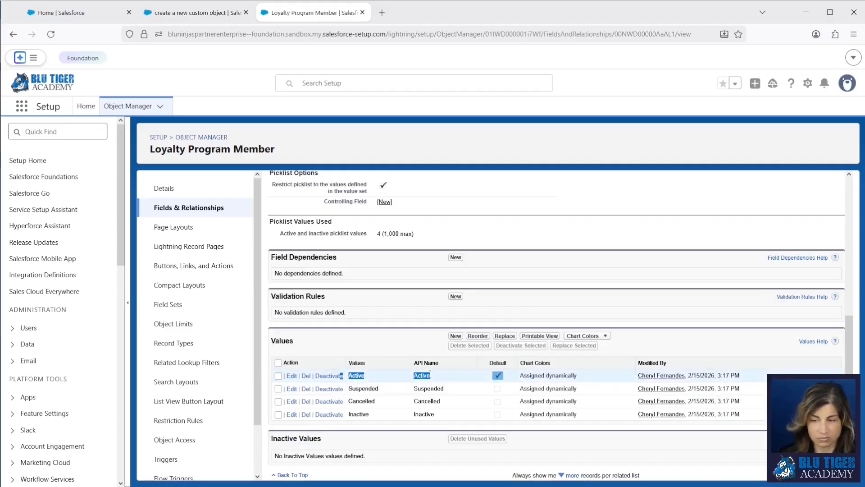
click(189, 207)
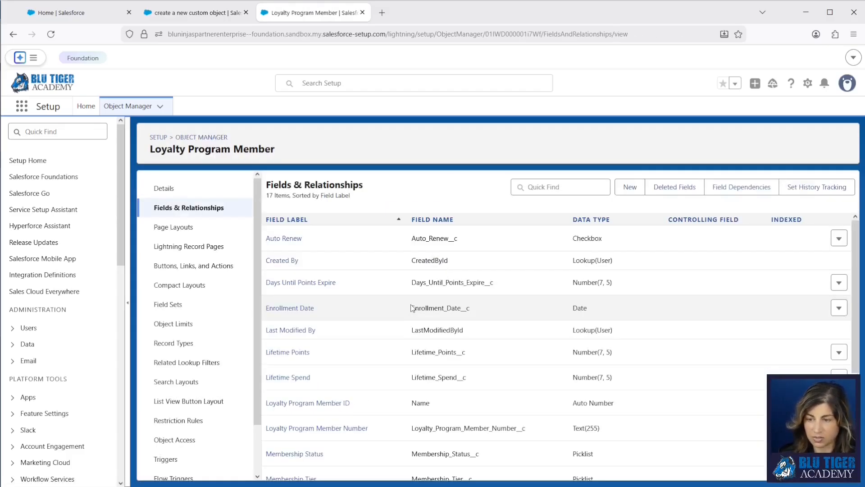
click(288, 309)
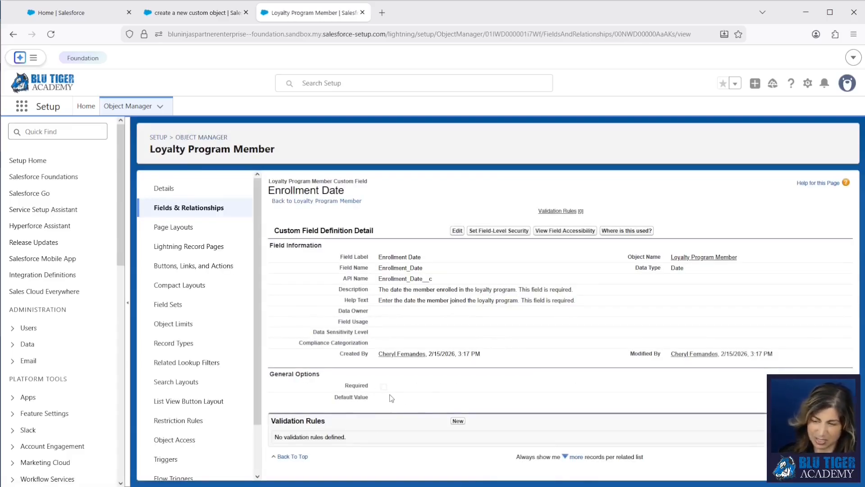
click(342, 202)
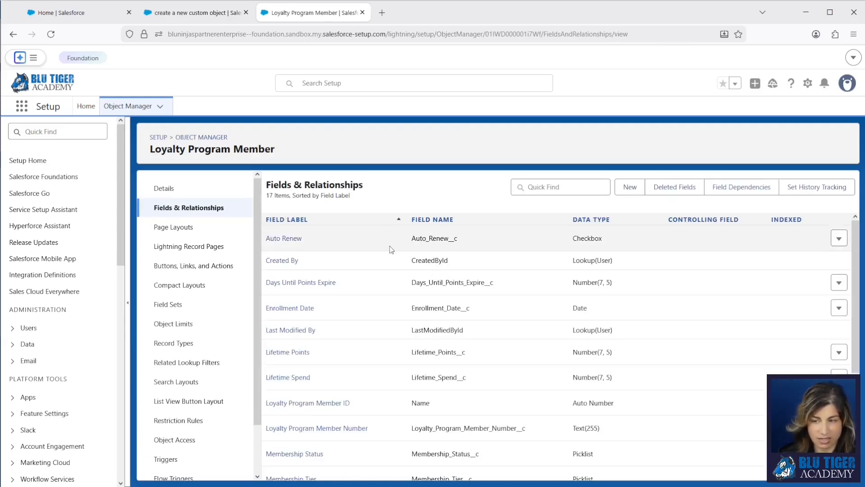
click(283, 242)
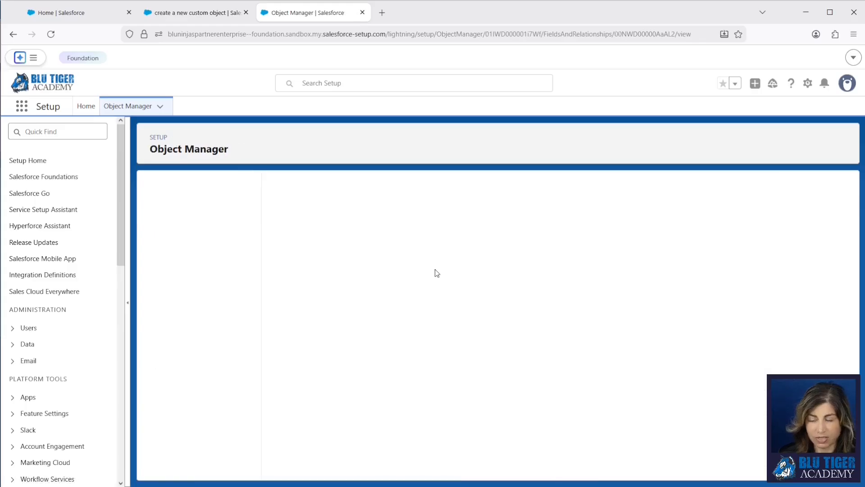
Open Auto Renew's field-level security and leave it without saving changes
click(477, 232)
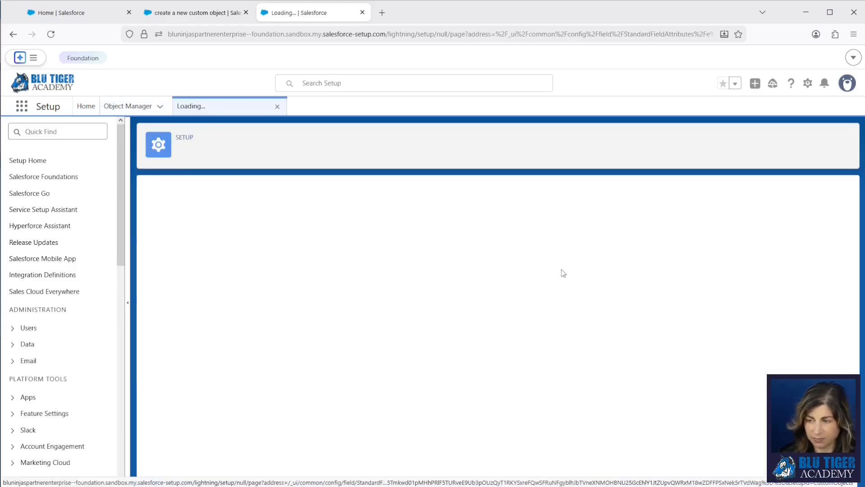
scroll(680, 303, down, 3)
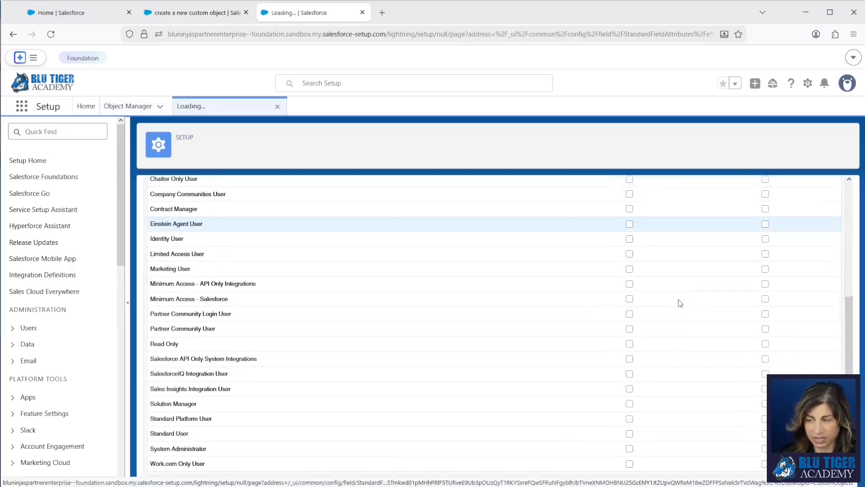
scroll(678, 299, up, 5)
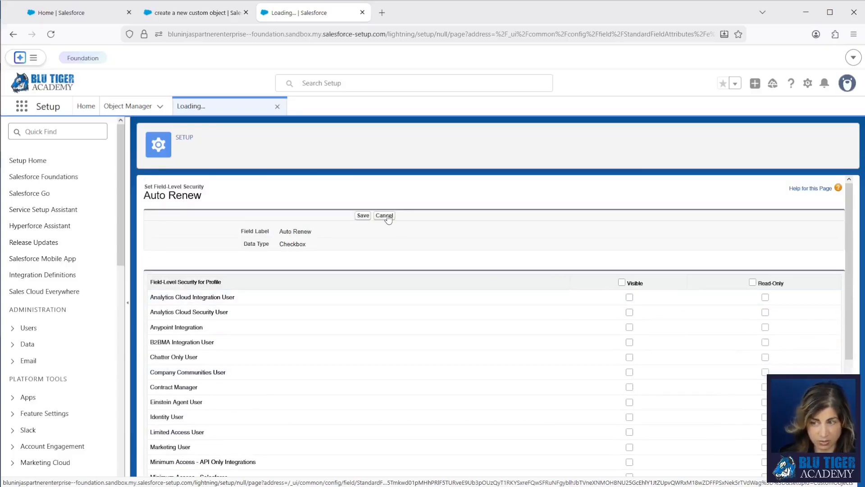
click(384, 216)
Inspect the Loyalty Program Member Layout, then return to the Fields & Relationships list
click(186, 229)
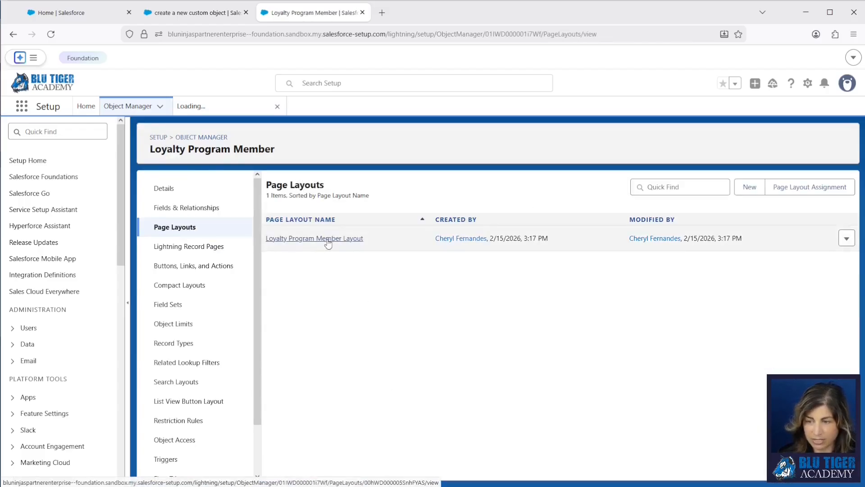
click(328, 240)
scroll(433, 300, down, 3)
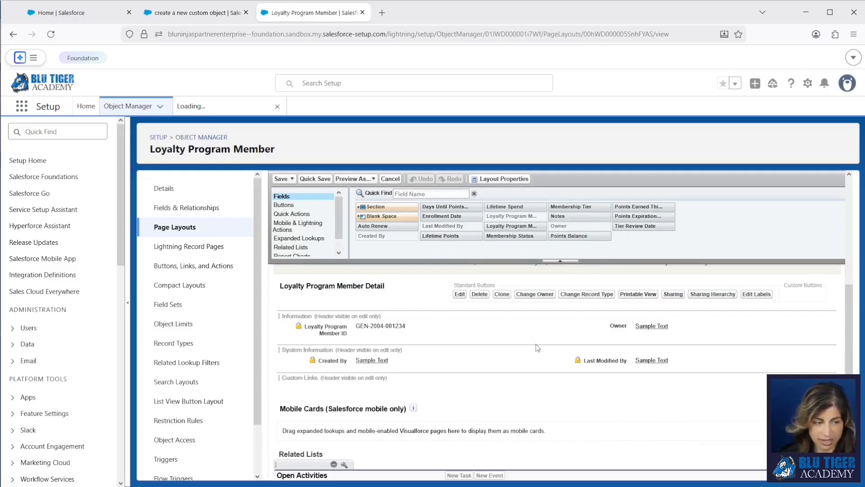
click(195, 210)
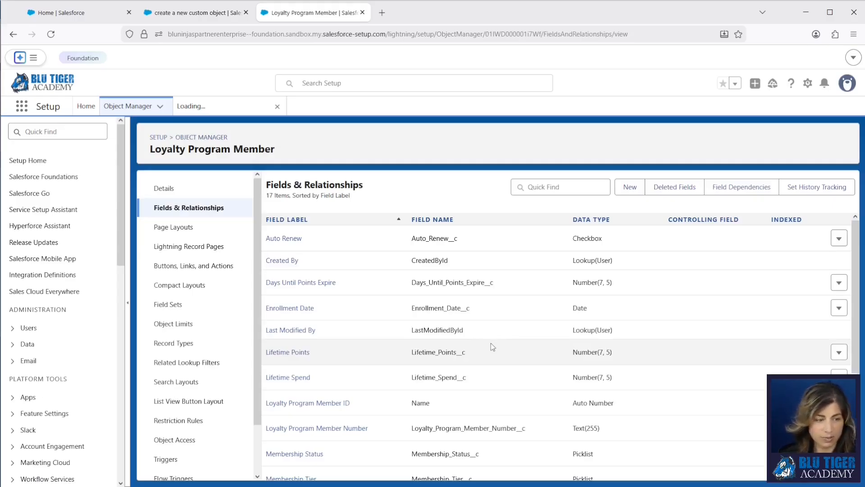
Check the Days Until Points Expire data type, then return to the Agentforce setup chat
scroll(491, 343, down, 3)
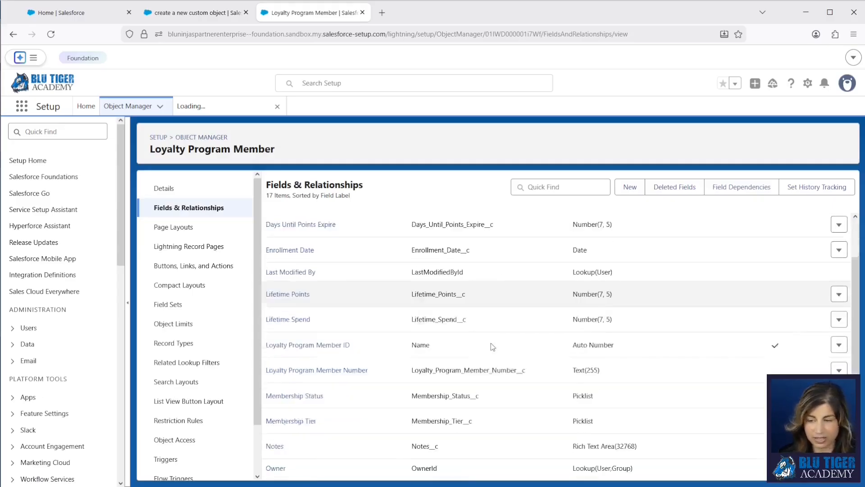
scroll(470, 299, up, 3)
drag(626, 287, 562, 287)
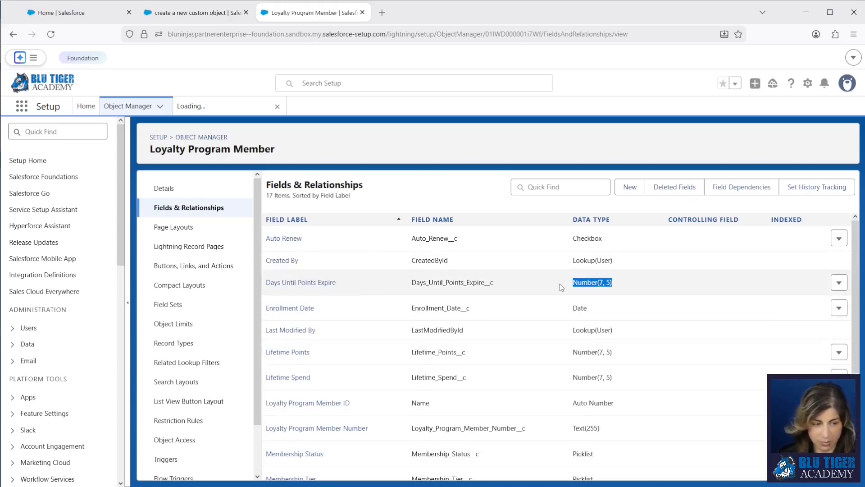
click(440, 194)
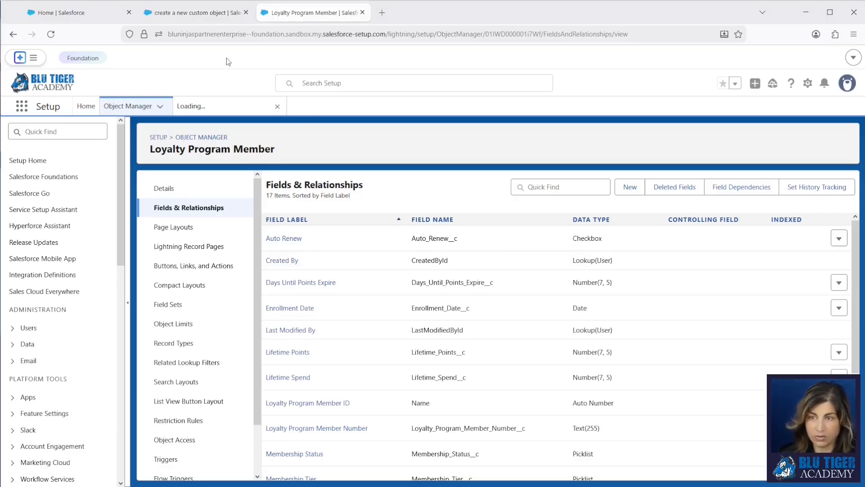
click(210, 16)
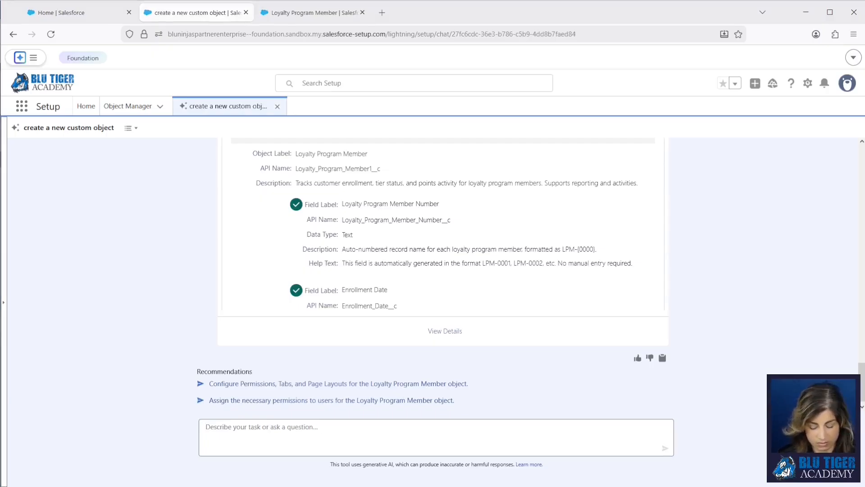
Ask Agentforce about adding the fields to the page layout, then draft a System Administrator edit-access request
text(Can you add all of the fields on the Loyalty Program Member object to the page layout)
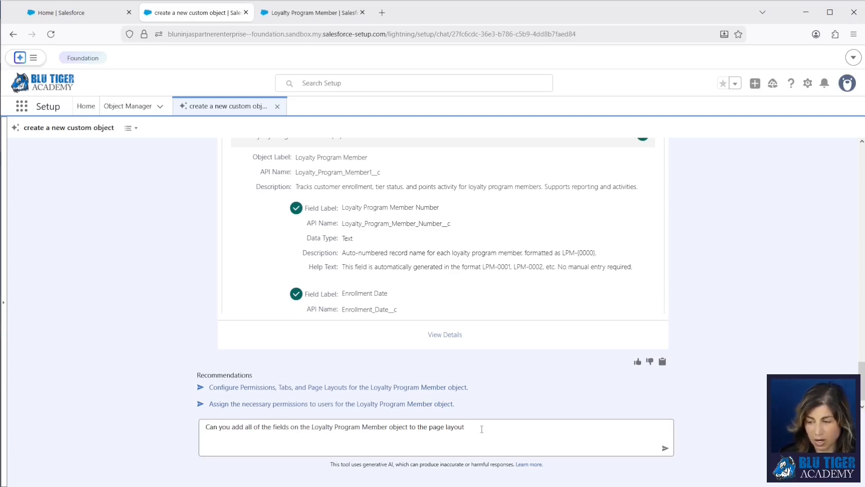
key(Return)
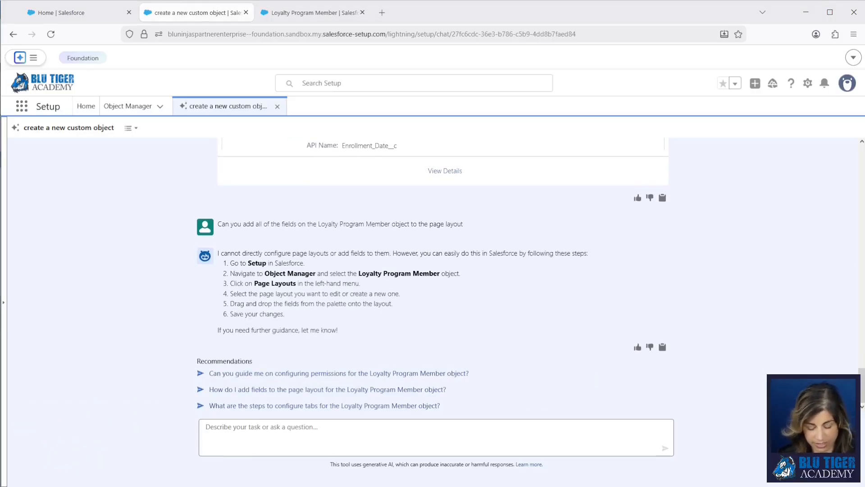
click(300, 433)
text(Give the System Administrator profile edit access to all of the fields on the Loyalty Program object.)
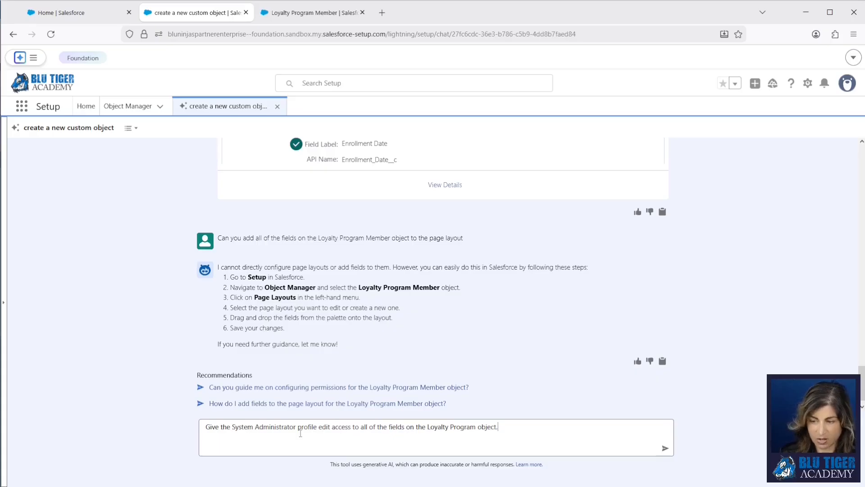
Send the System Administrator edit-access request and the request to change the record name to Text
key(Return)
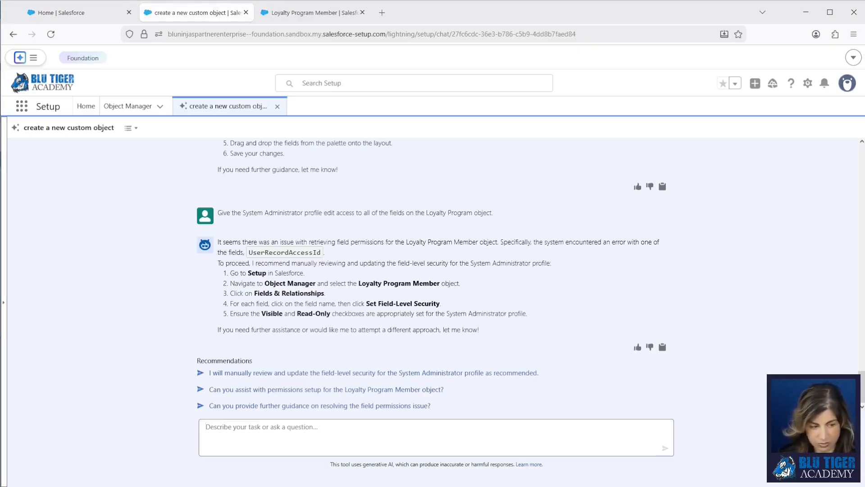
text(Change the record name of the Loyalty Program Member object from an auto number to a text field)
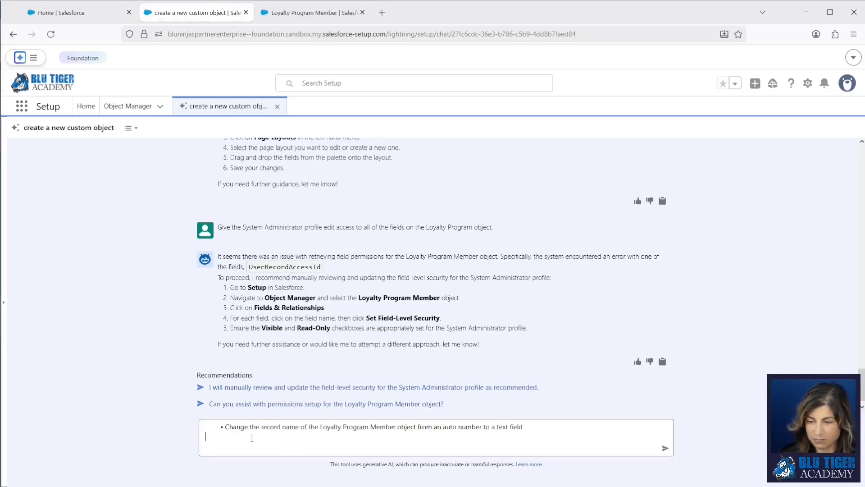
key(BackSpace)
key(BackSpace)
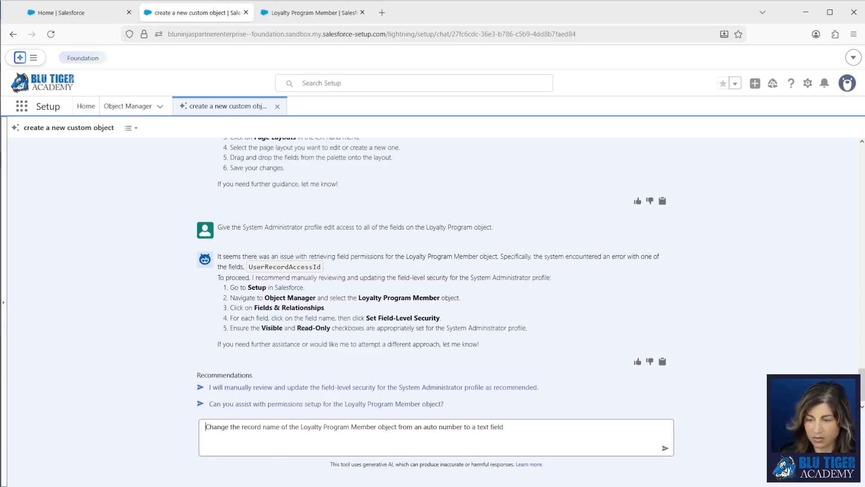
click(518, 426)
key(Return)
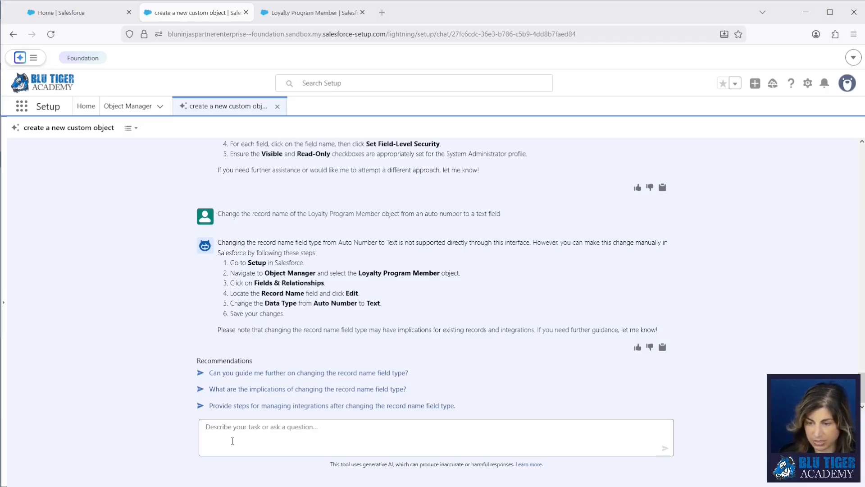
Ask Agentforce to enable field history tracking on four Loyalty Program Member fields
click(255, 434)
text(Enable field history tracking for Membership Tier, Points Balance, Lifetime Spend, and Membership Status fields on the Loyalty Program Member object)
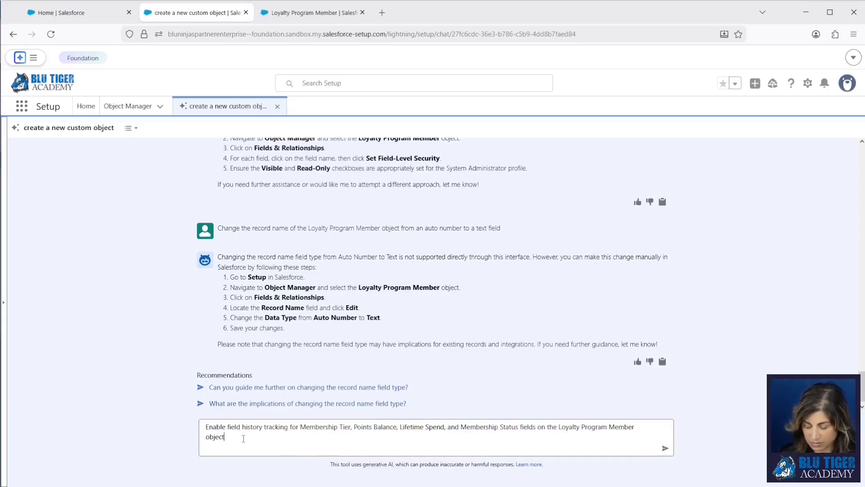
key(Return)
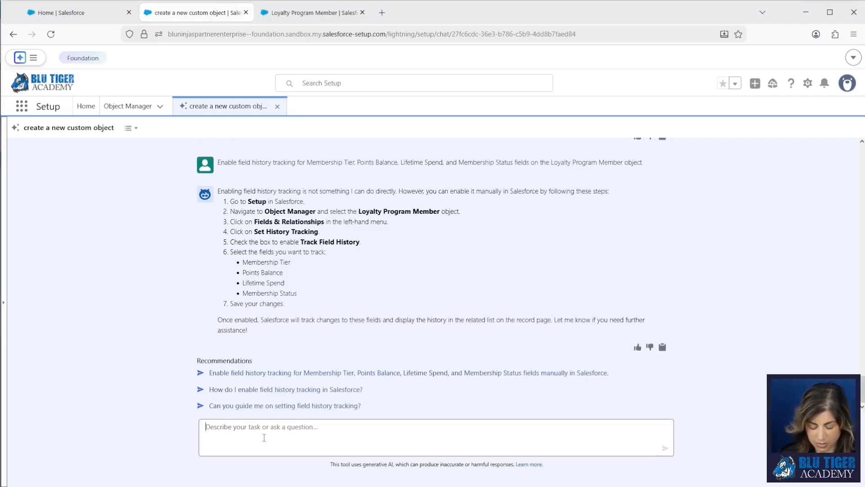
Ask Agentforce to 'Create a new validation rule' and start on the object name
text(Create a ne)
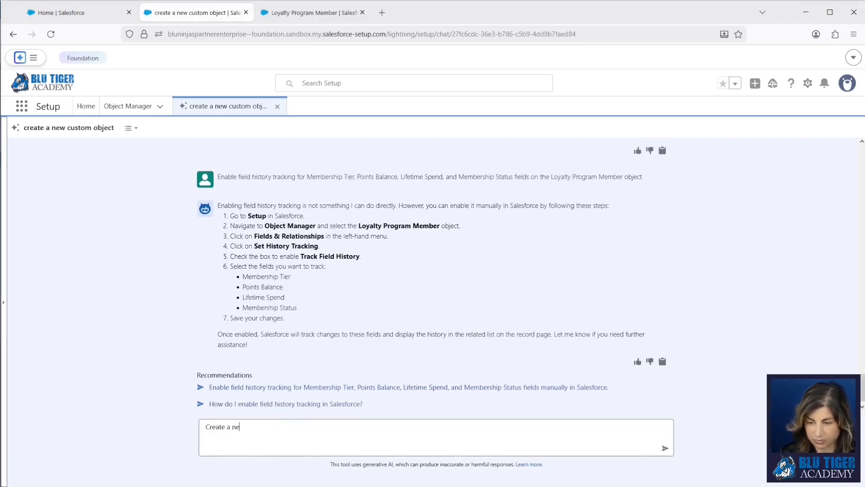
text(w validation rule)
key(Return)
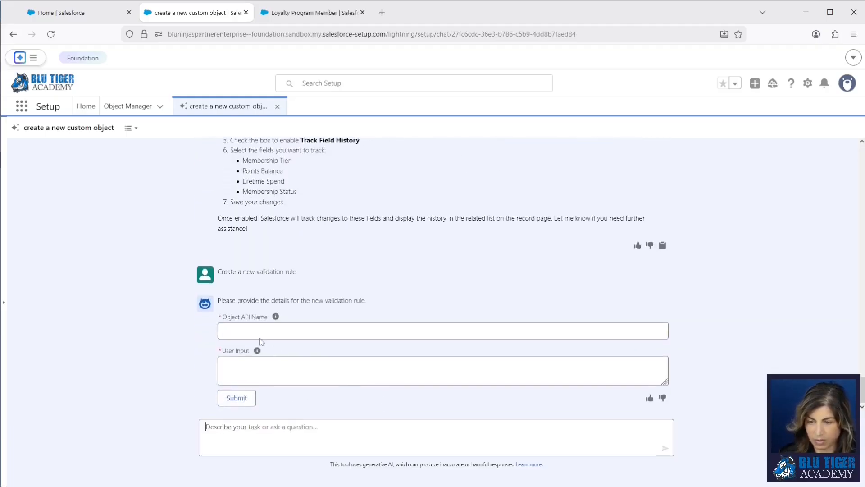
click(250, 332)
text(loyal)
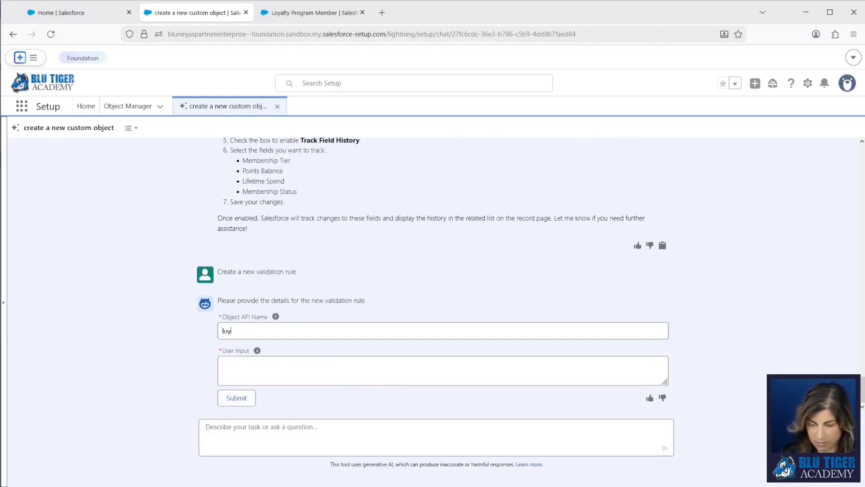
key(BackSpace)
key(BackSpace)
key(BackSpace)
key(BackSpace)
key(BackSpace)
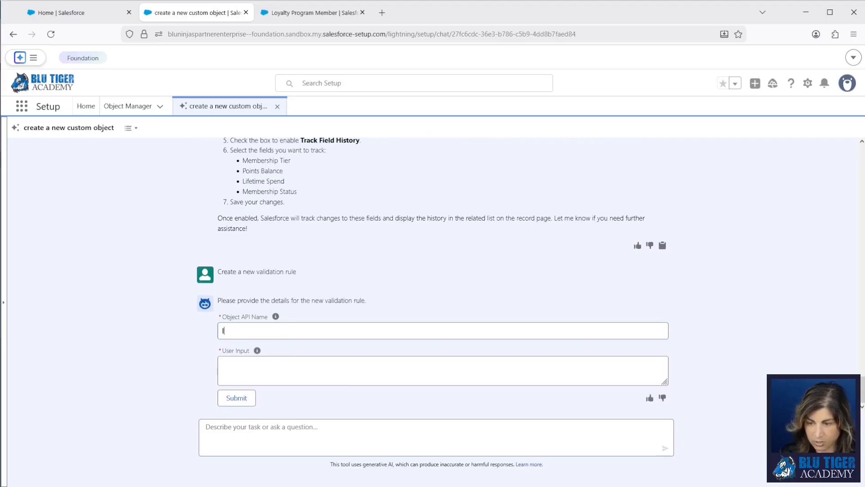
Copy the object's API name Loyalty_Program_Member1__c into the Object API Name field
click(295, 14)
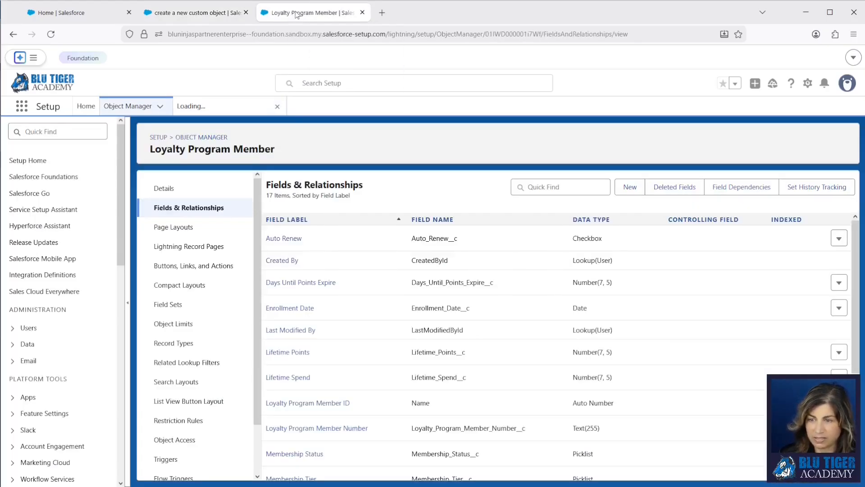
click(180, 194)
drag(367, 266, 270, 271)
key(ctrl+c)
click(197, 13)
key(ctrl+v)
Describe the rule with error message 'Update Membership Status' and submit it to the agent
click(311, 376)
mouse_move(258, 356)
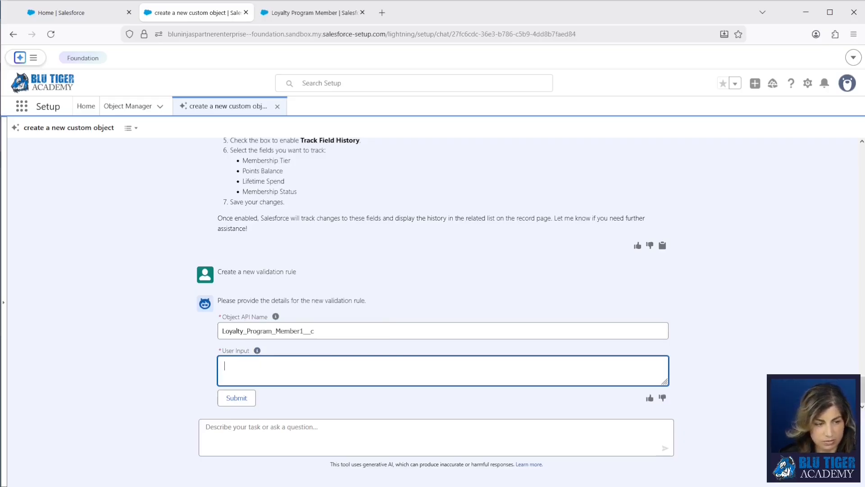
key(ctrl+v)
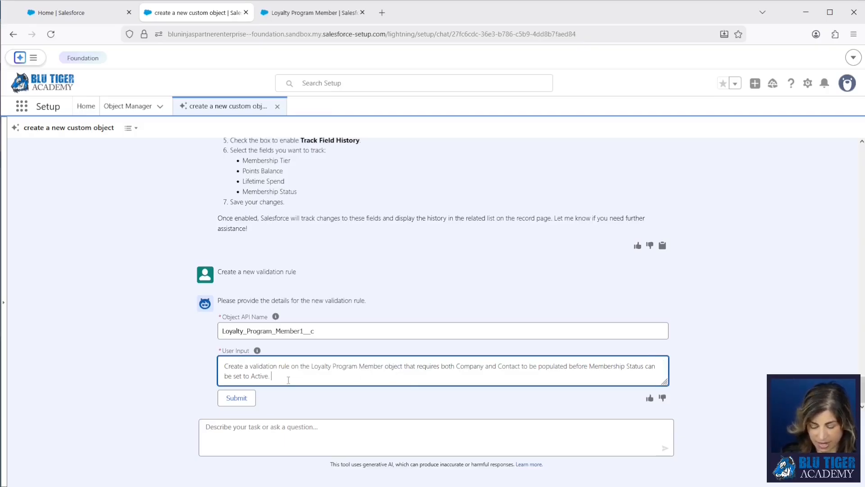
text(Show this)
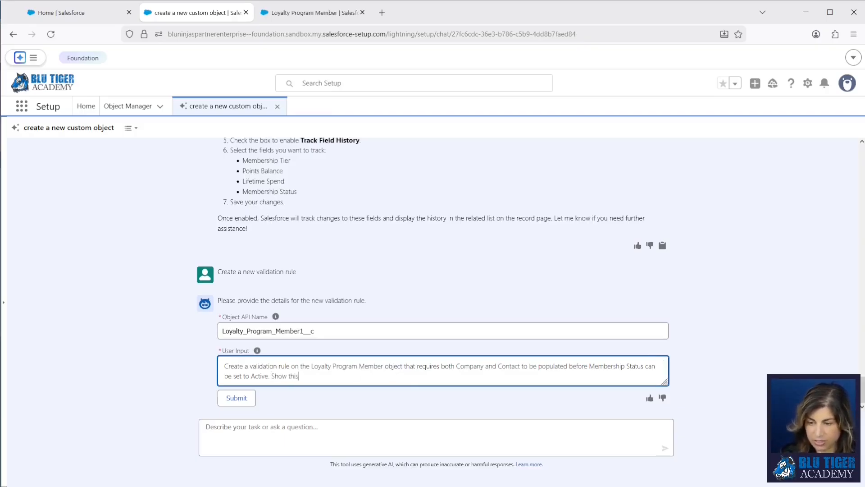
text( error to the user: Update Membership Status)
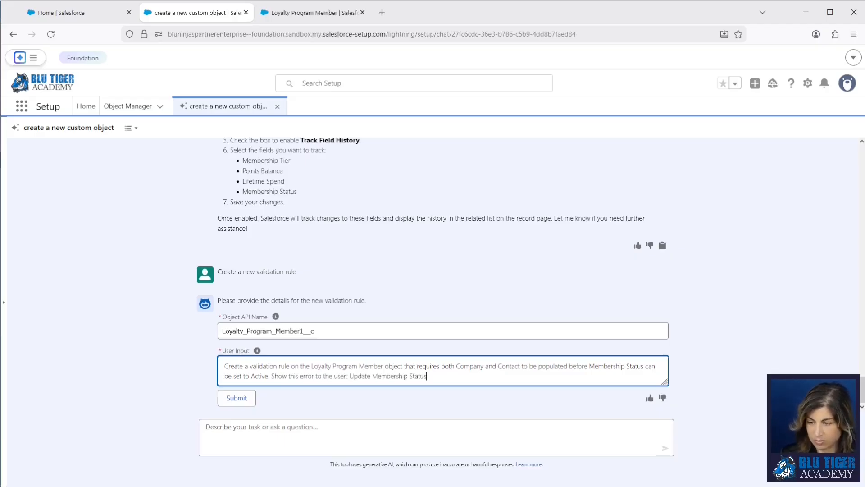
click(236, 397)
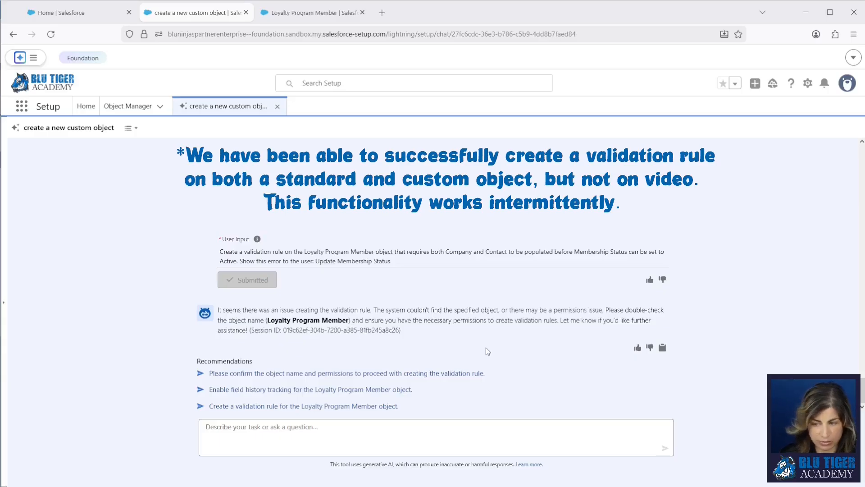
click(328, 430)
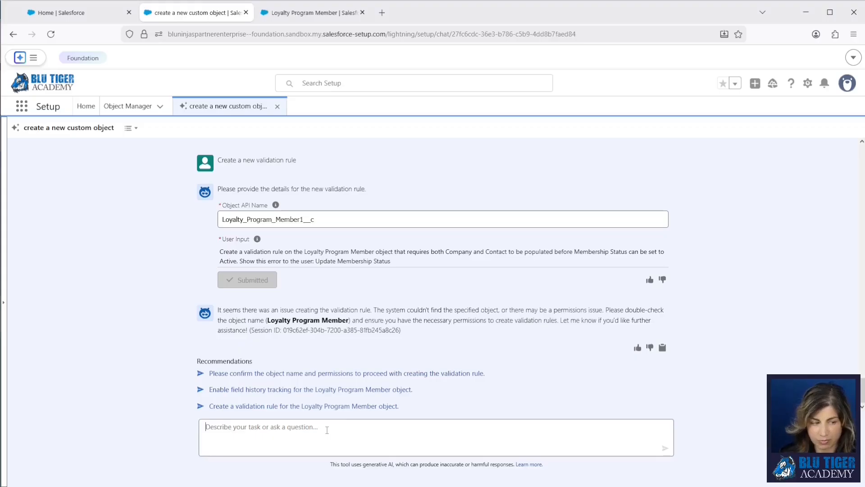
Request a new record-triggered flow, briefly checking the Loyalty Program Member object definition
text(crea)
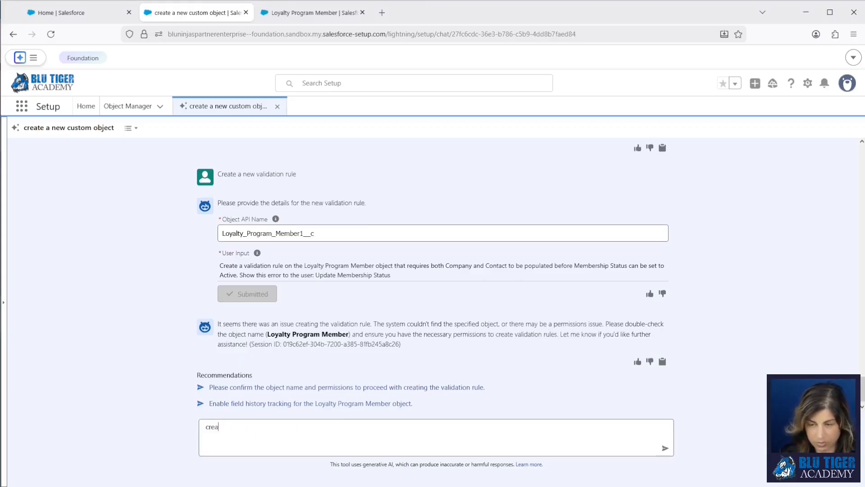
text(te a new record-triggered flow)
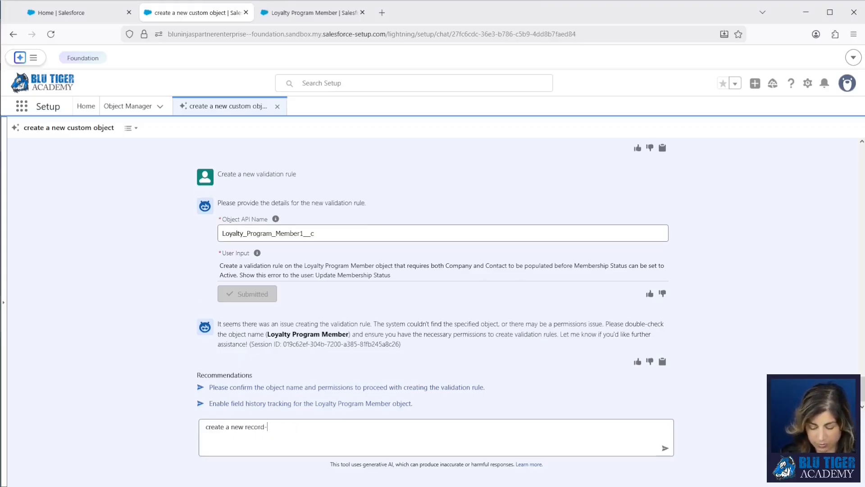
key(Return)
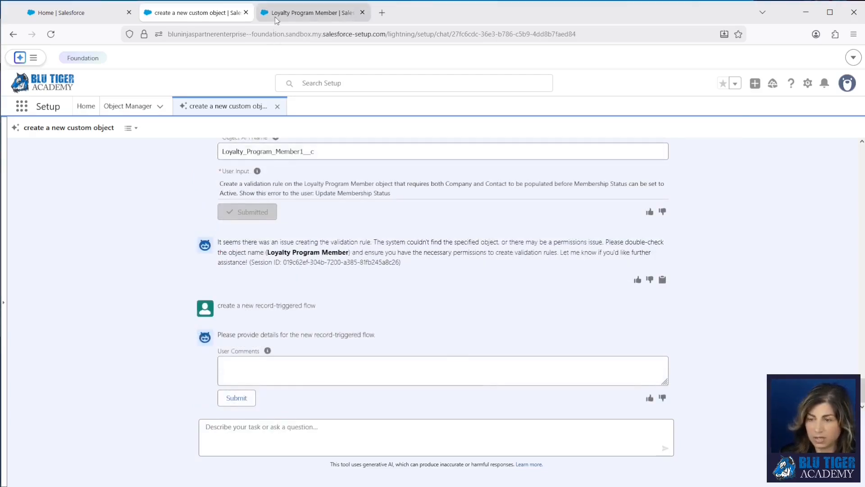
click(275, 18)
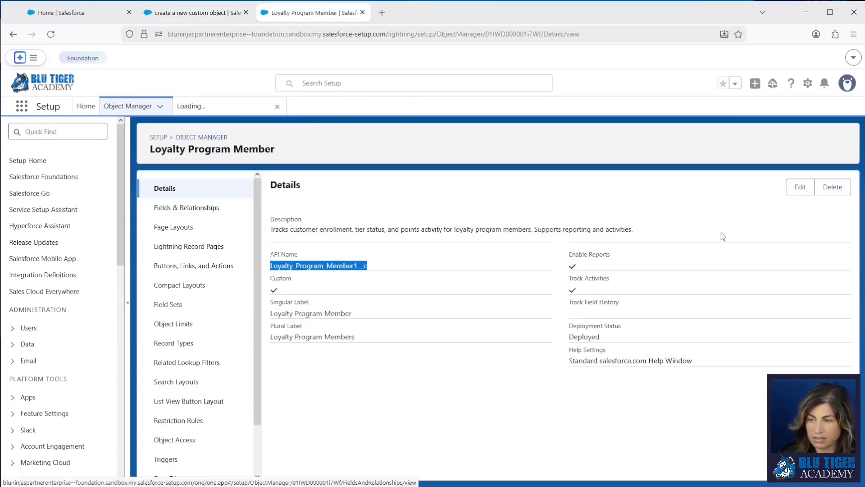
click(800, 186)
scroll(464, 298, down, 3)
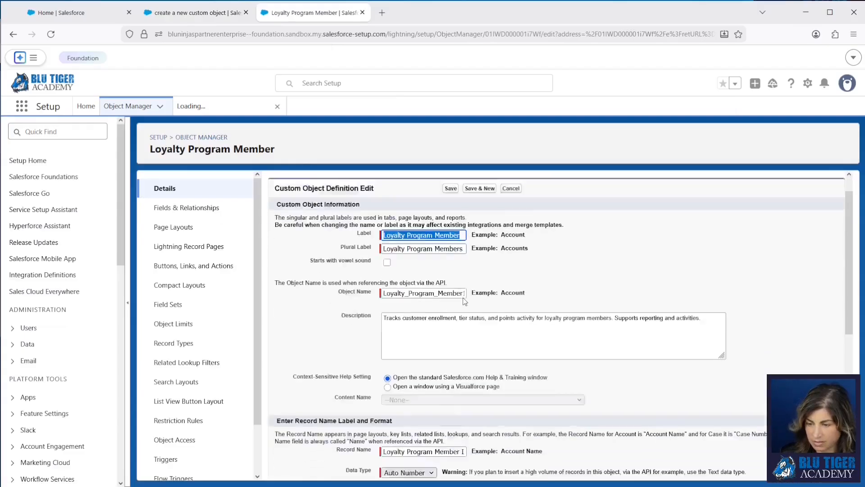
scroll(420, 361, up, 3)
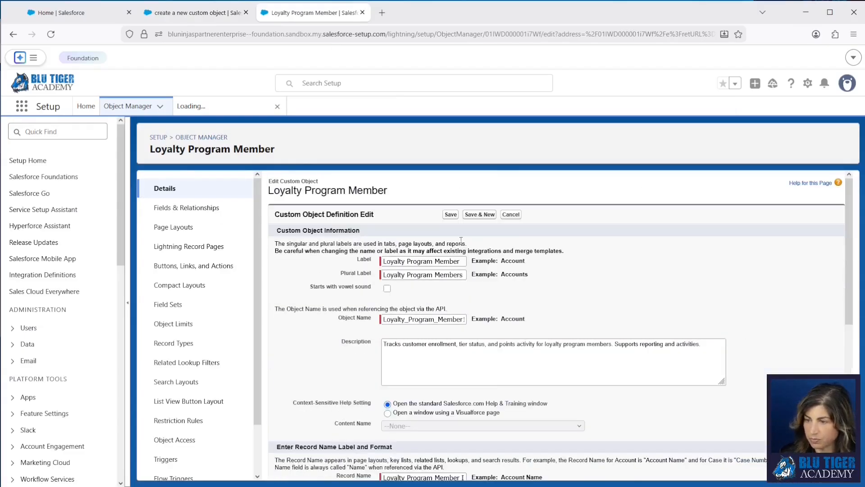
click(510, 214)
click(203, 14)
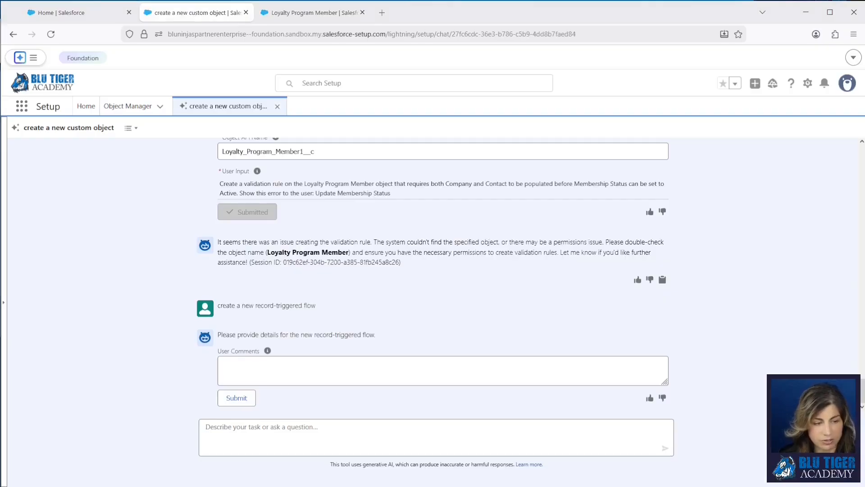
Submit and confirm the flow description, then open the created 'Update Loyalty Program Member Name on Record Change' flow
click(415, 372)
key(ctrl+v)
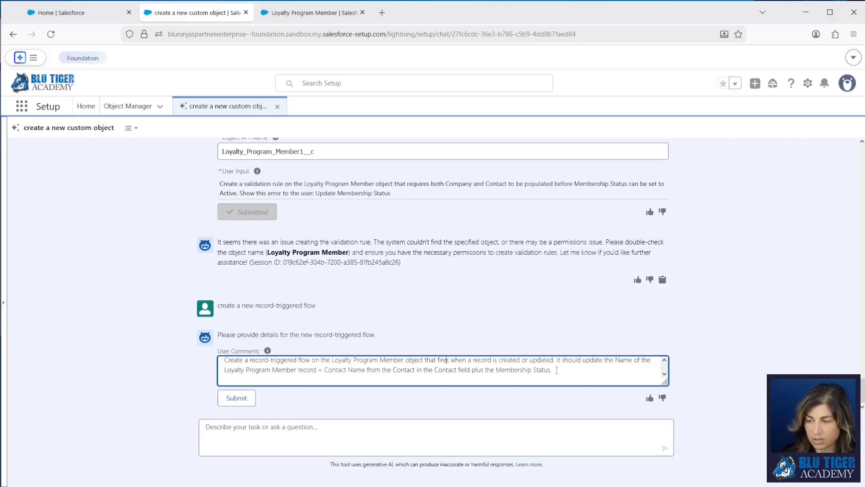
click(244, 398)
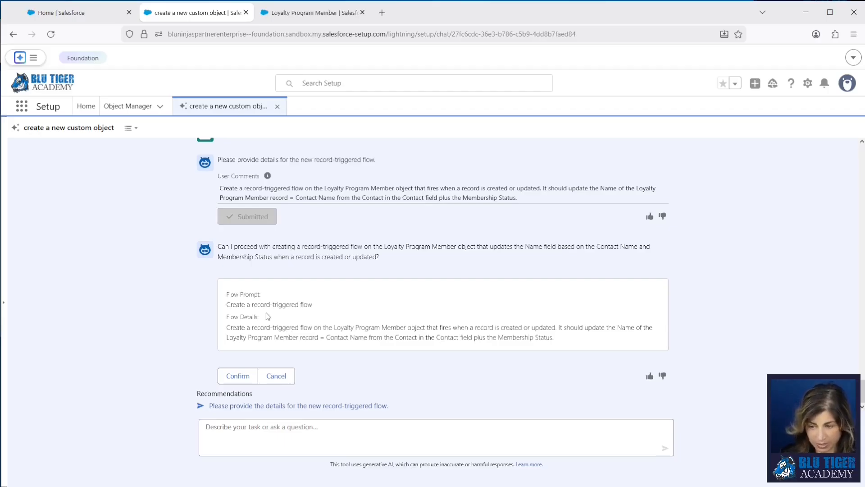
click(245, 382)
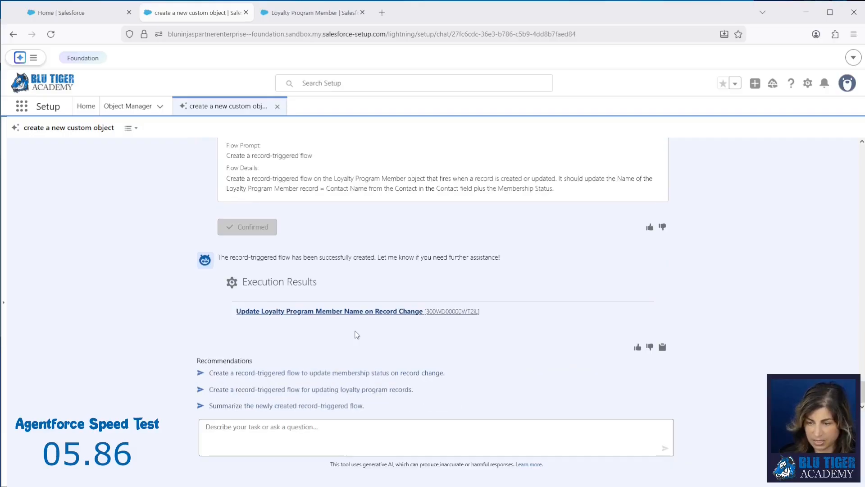
click(276, 311)
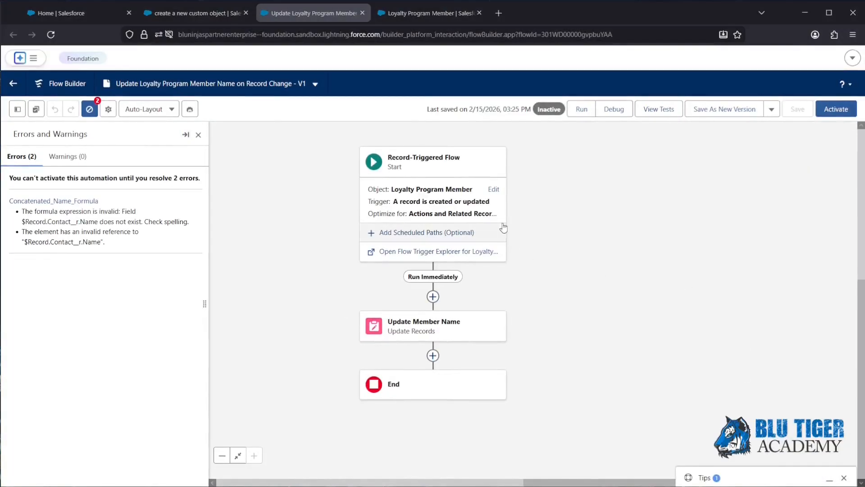
Review the flow's Start configuration and the two formula error messages, then return to the fields list
click(494, 189)
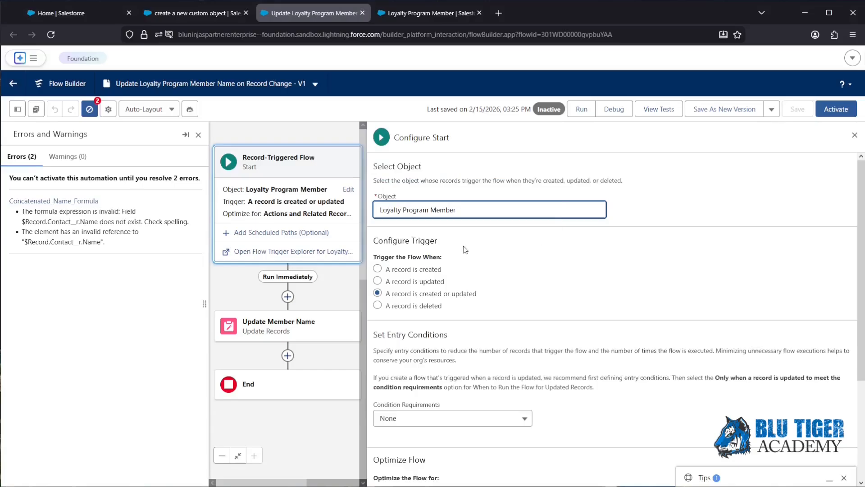
scroll(508, 299, down, 3)
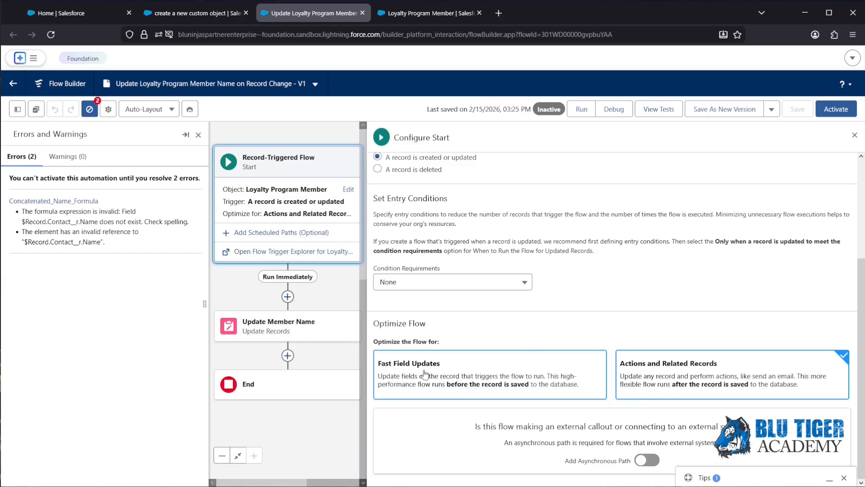
click(854, 136)
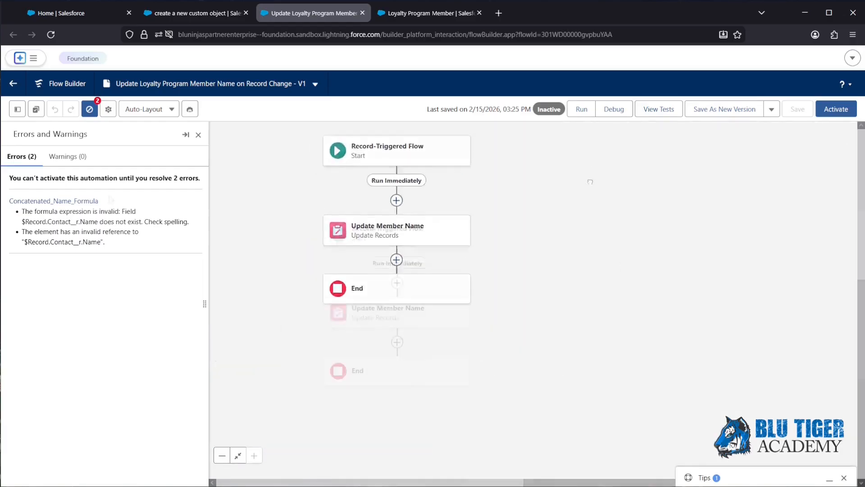
drag(108, 244, 21, 215)
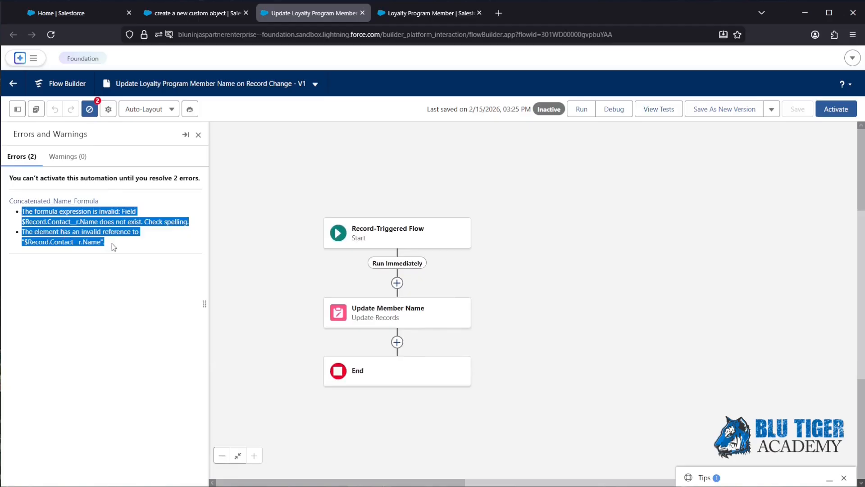
click(394, 12)
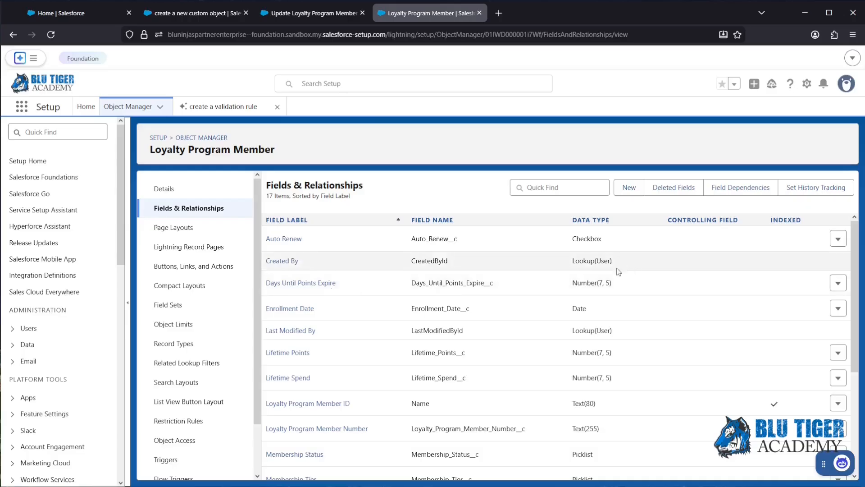
Add a Contact lookup field (Contact__c) to Loyalty Program Member, then go back to the flow
click(629, 188)
click(279, 326)
click(809, 185)
click(465, 277)
click(428, 119)
click(816, 237)
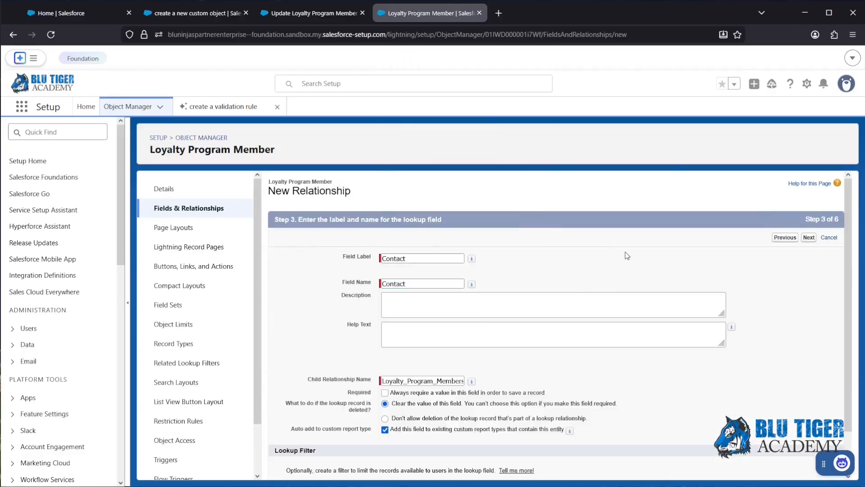
click(816, 237)
click(816, 237)
click(816, 237)
click(814, 238)
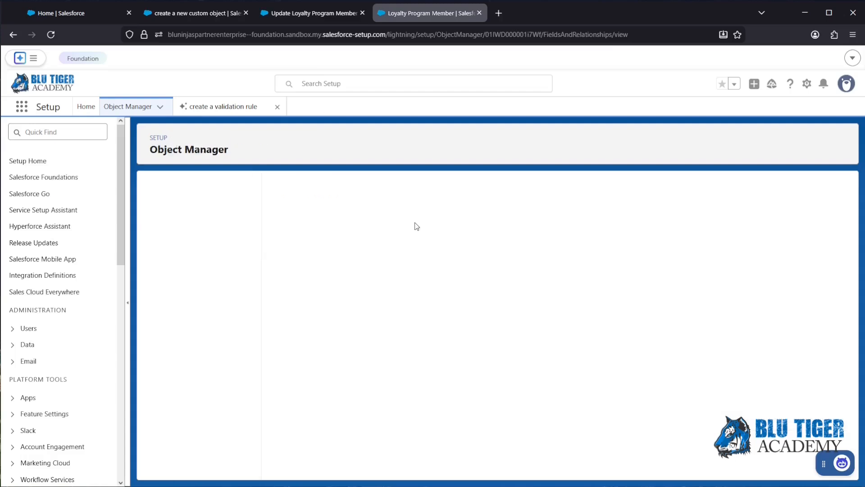
click(348, 13)
click(163, 356)
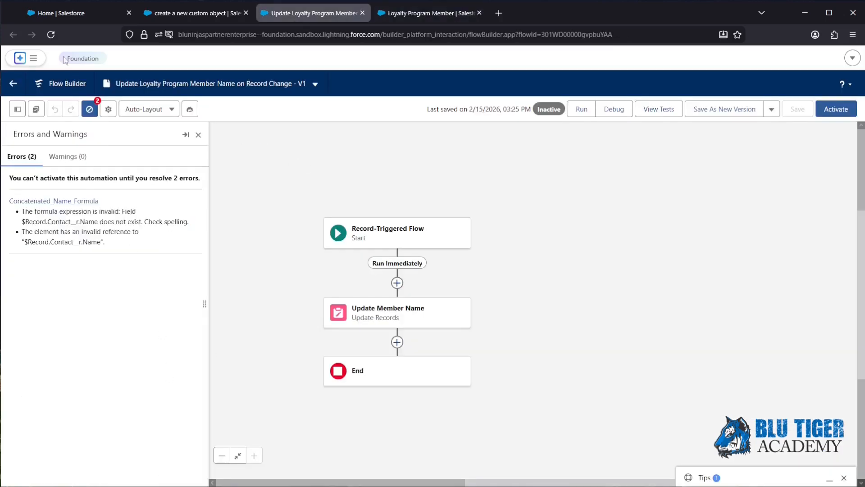
Reload the flow and wrap Membership Status in TEXT() within Concatenated_Name_Formula
click(51, 34)
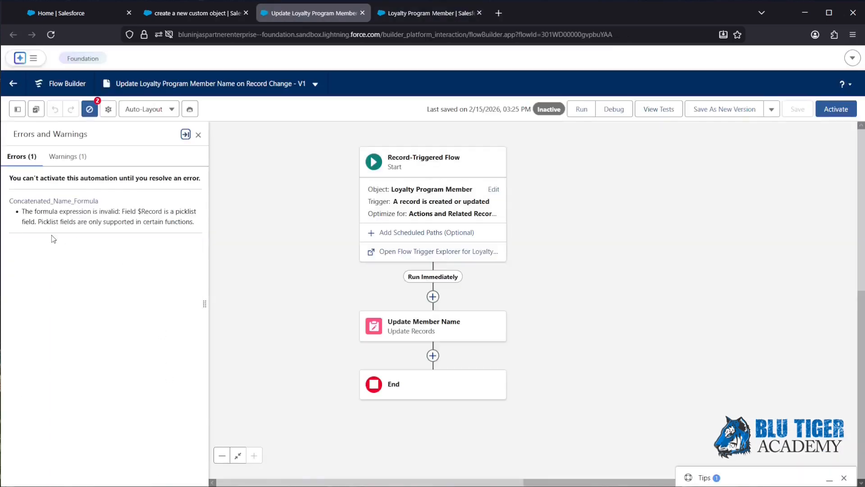
click(38, 202)
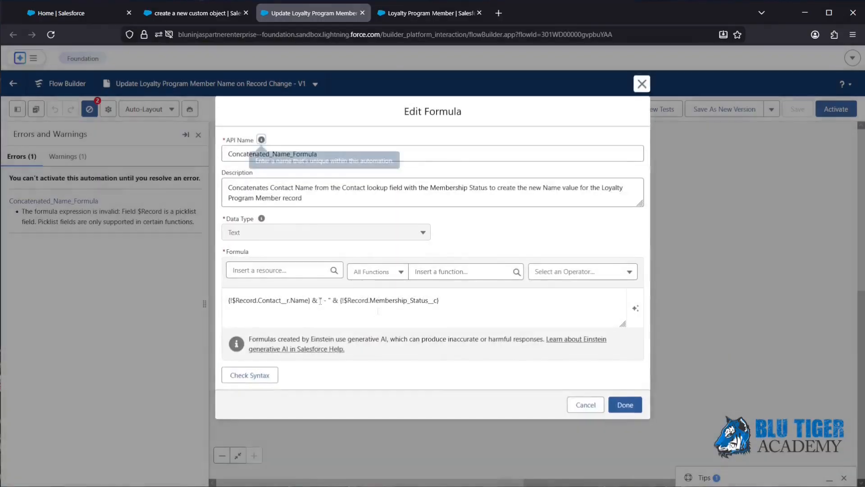
click(448, 301)
drag(448, 301, 343, 301)
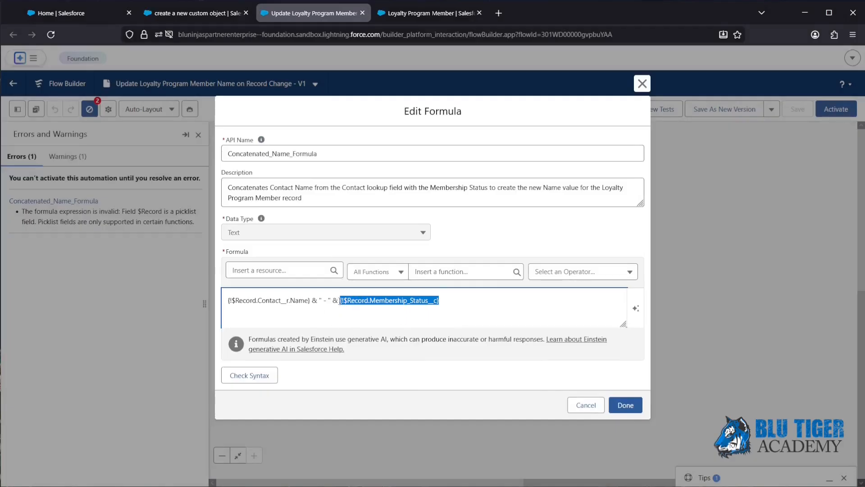
click(339, 301)
text(TEXT)
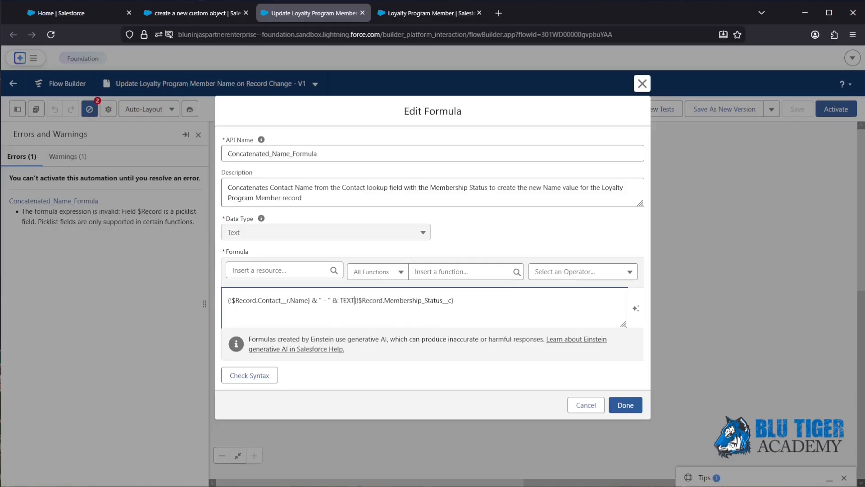
text(()
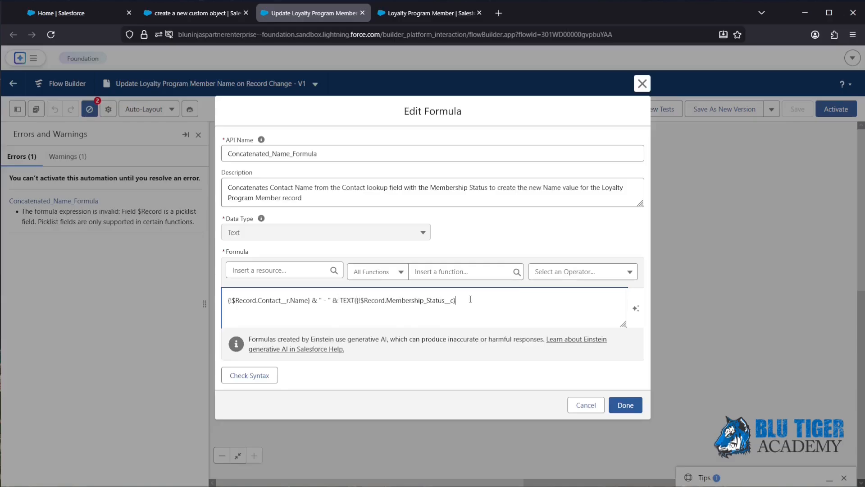
click(625, 405)
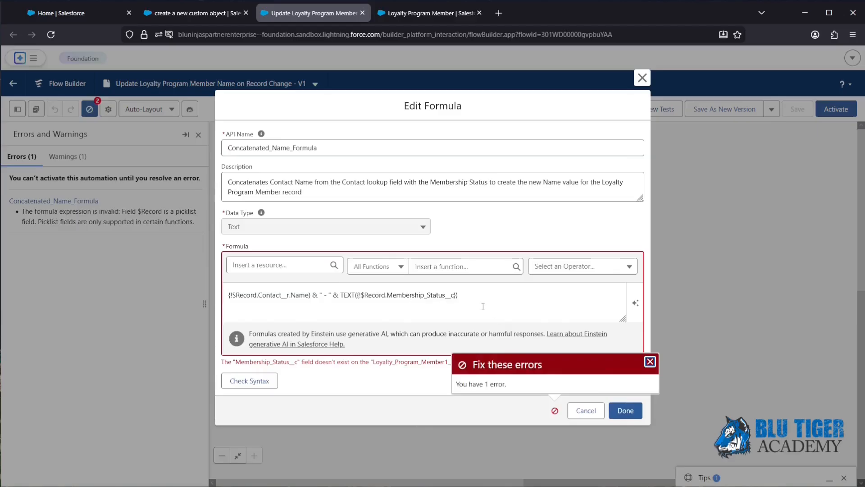
click(415, 17)
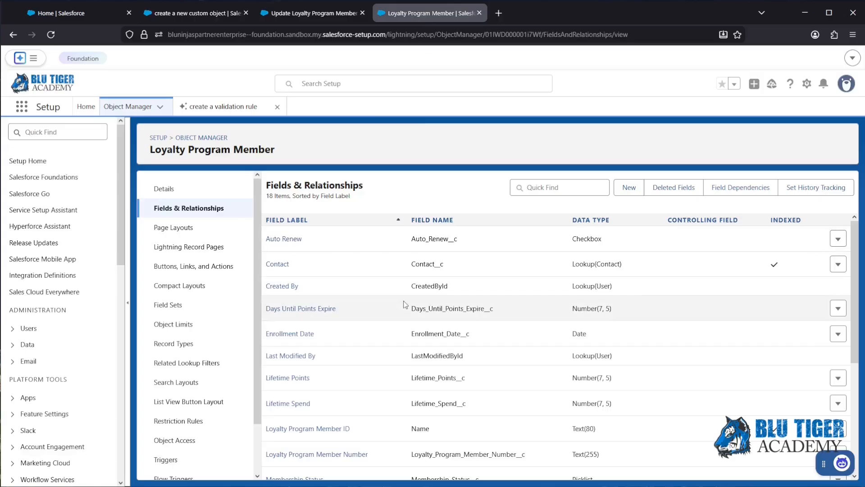
Open the Membership Status field's edit page, leave it unchanged, and save the field's field-level security
scroll(404, 304, down, 3)
click(839, 318)
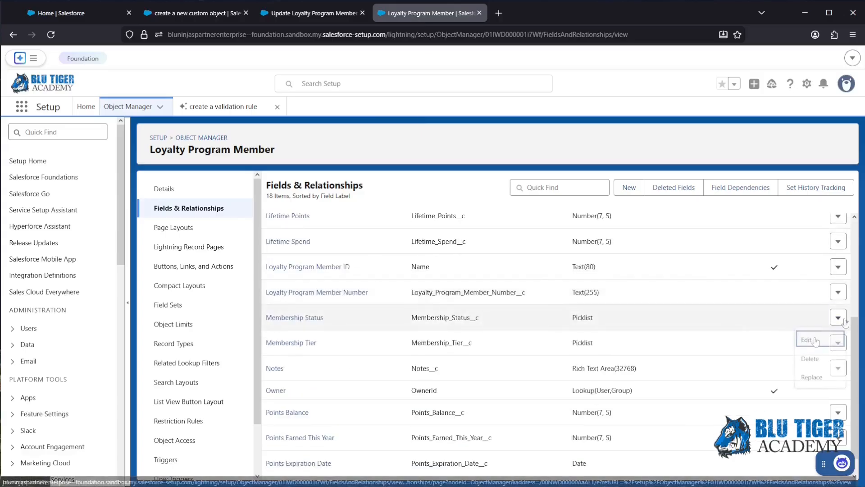
click(815, 340)
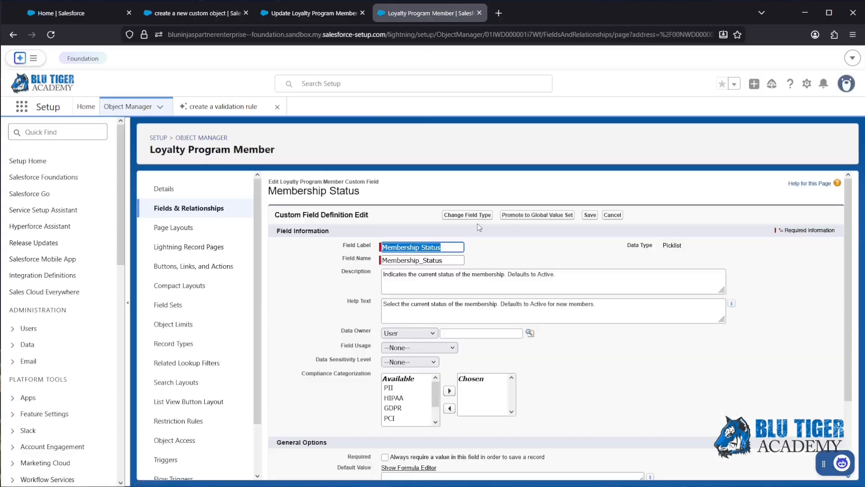
click(613, 215)
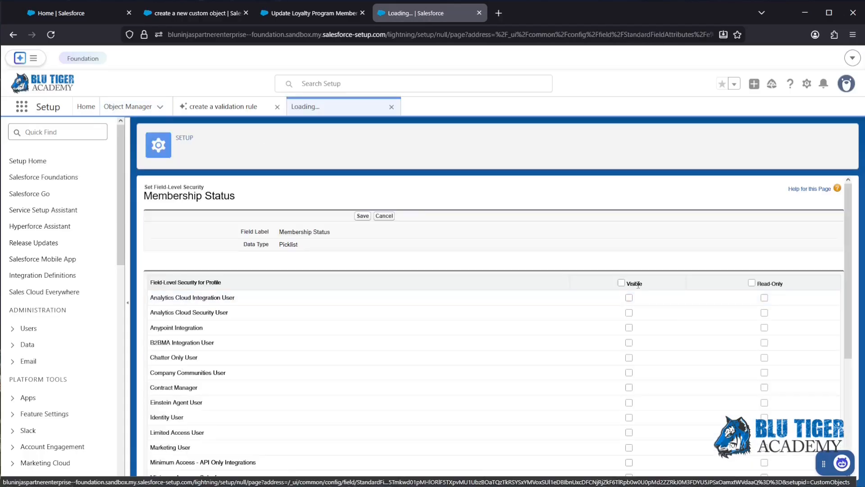
click(363, 216)
Reload the flow and confirm the formula now passes the syntax check
click(311, 13)
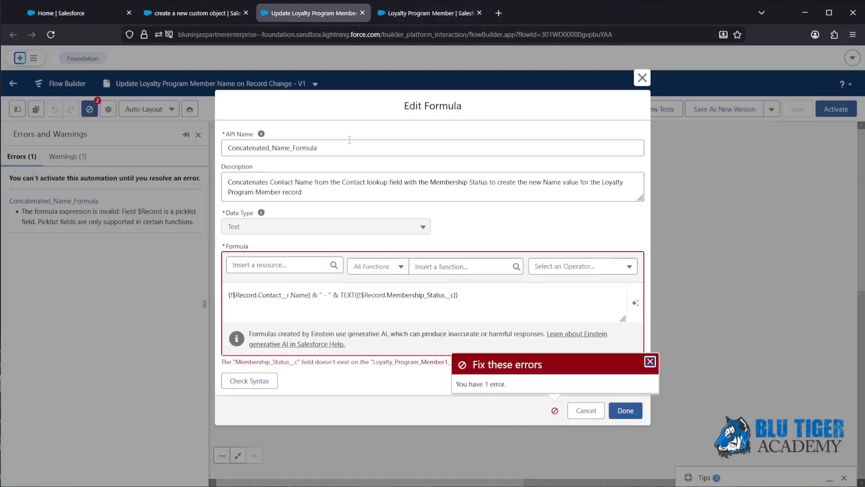
click(591, 416)
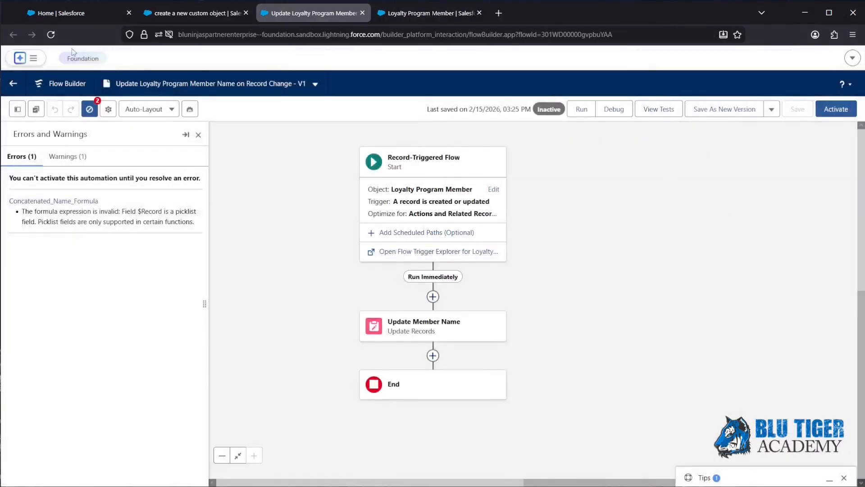
click(49, 34)
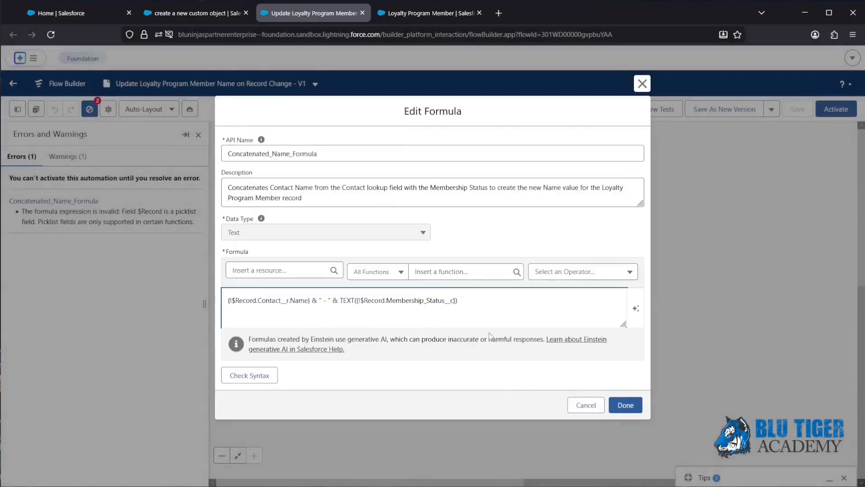
click(264, 376)
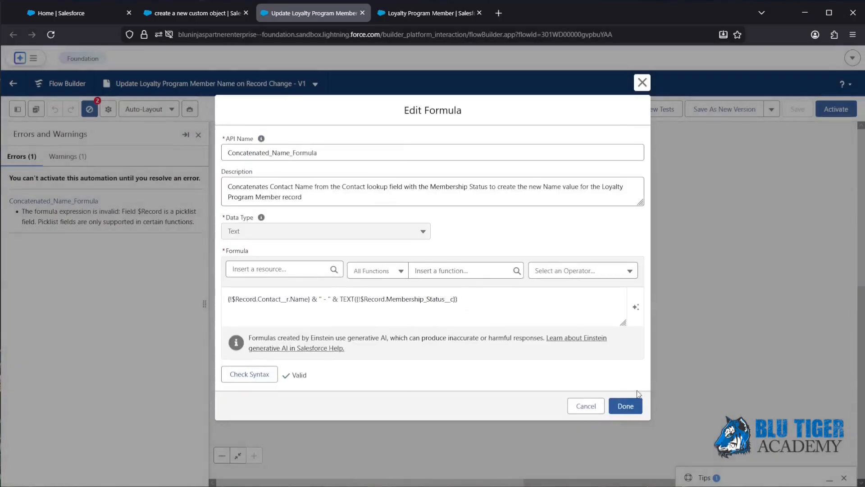
click(627, 406)
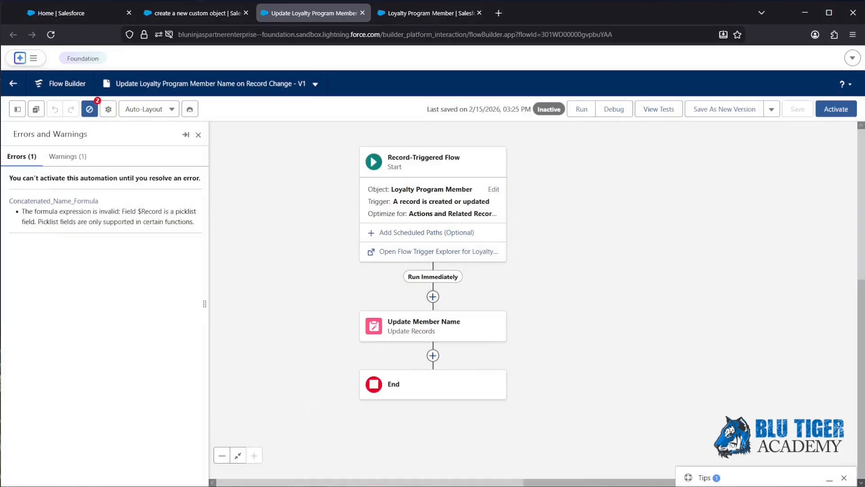
Reopen Concatenated_Name_Formula, recheck its syntax, and review the unsupported Contact name field warning
click(45, 202)
mouse_move(298, 300)
mouse_down()
mouse_move(309, 301)
mouse_move(290, 300)
mouse_up()
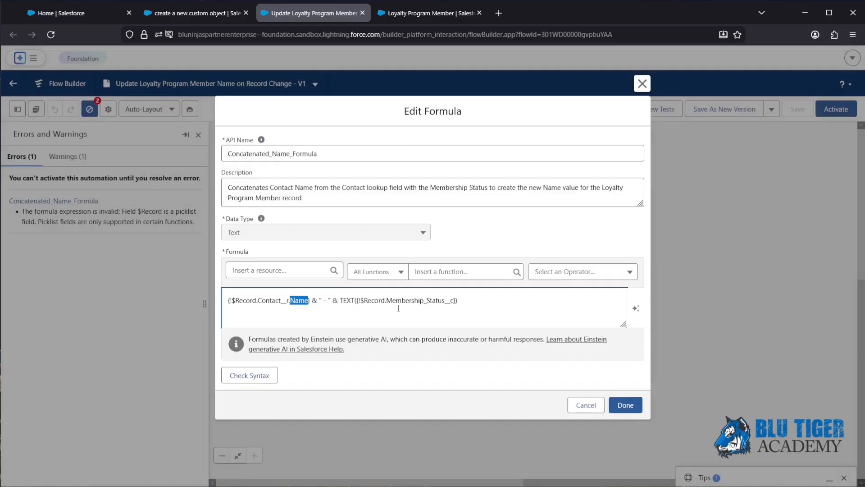
click(258, 375)
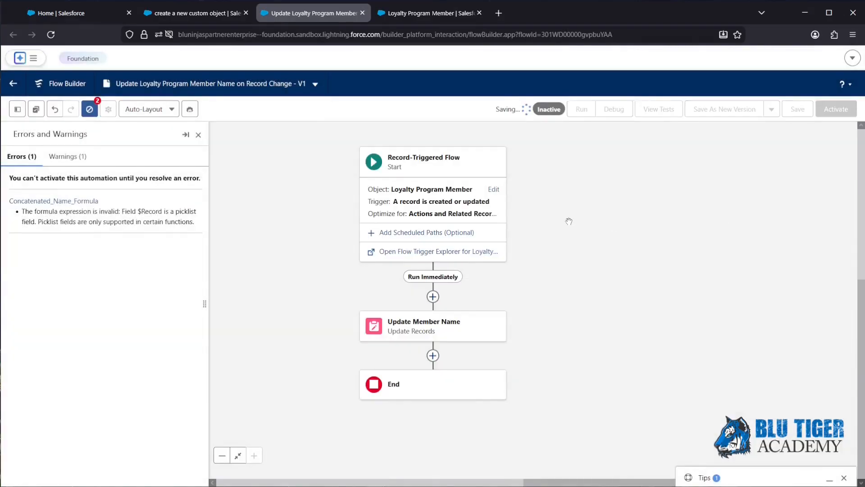
drag(22, 221, 114, 222)
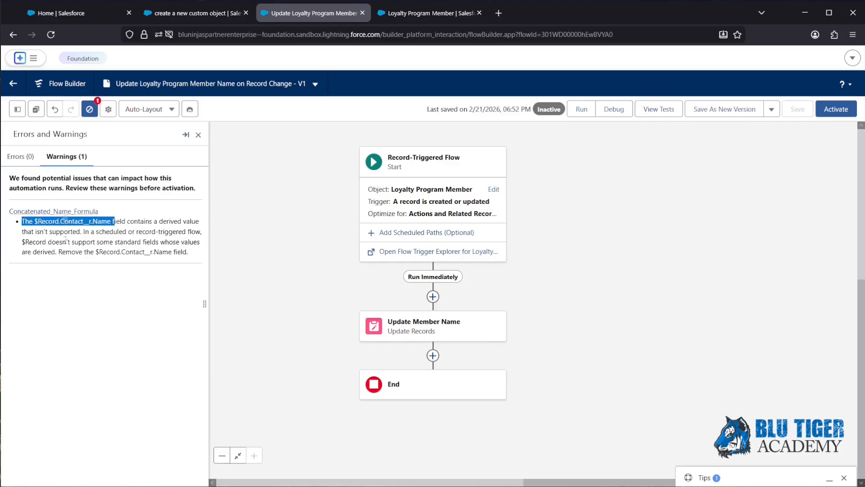
Change the formula's Contact__r.Name reference to Contact__r.FirstName
click(36, 211)
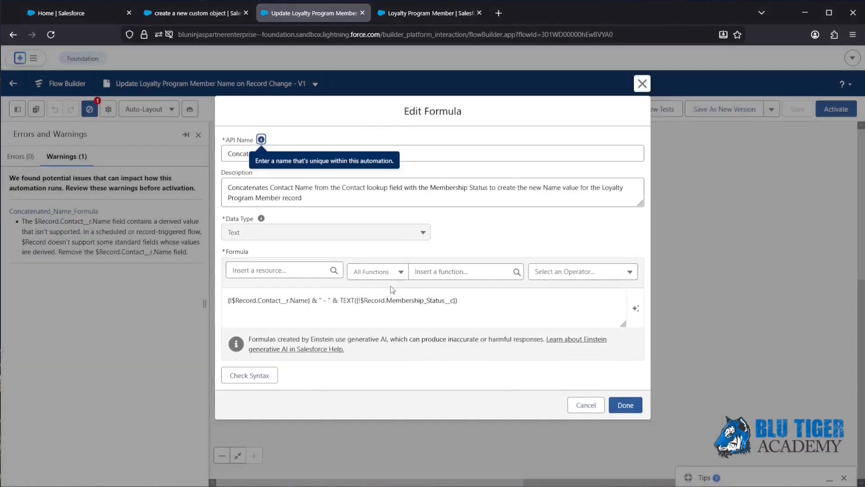
click(309, 300)
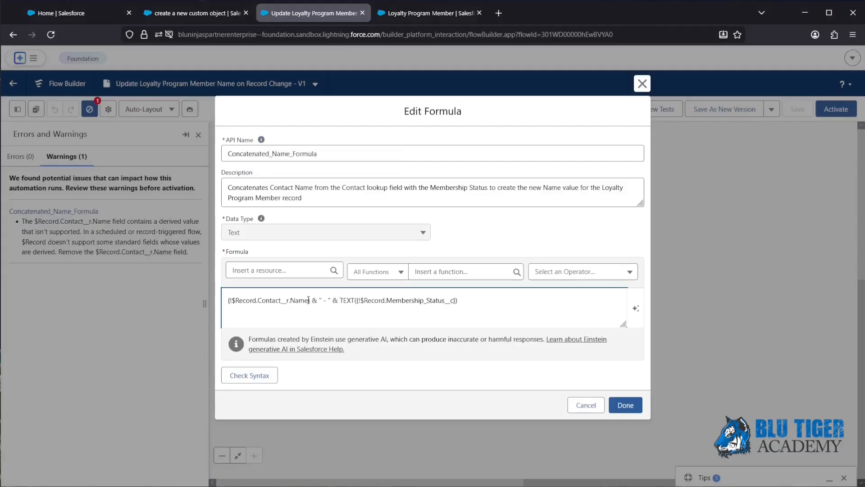
click(291, 300)
text(Firs)
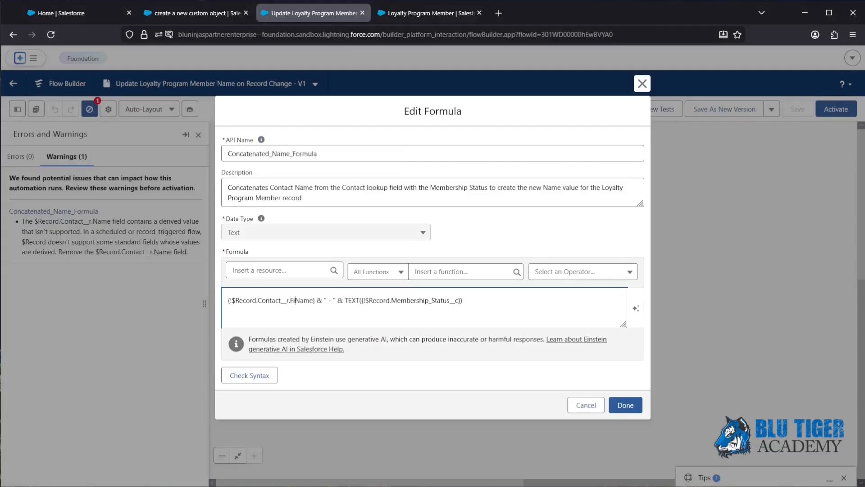
text(t)
Add a second FirstName reference with & " " &, confirm the formula, and open Update Member Name
drag(227, 300, 322, 300)
key(ctrl+c)
click(334, 300)
key(ctrl+v)
text(& " " &)
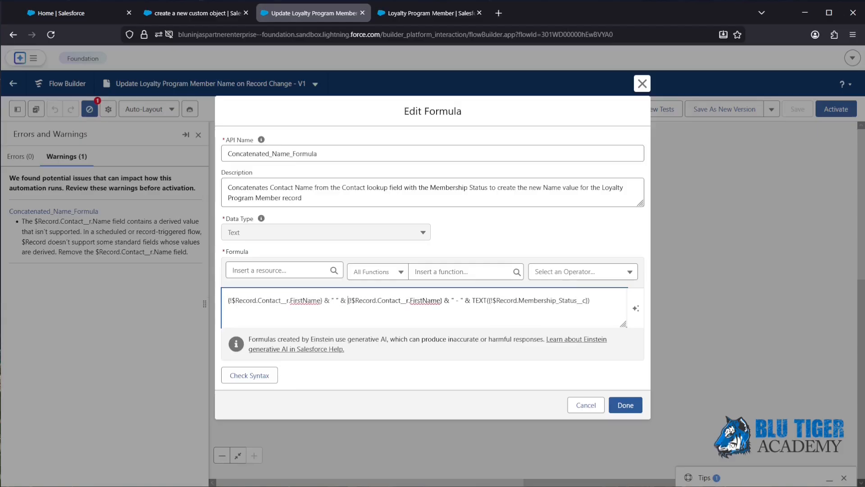
click(627, 405)
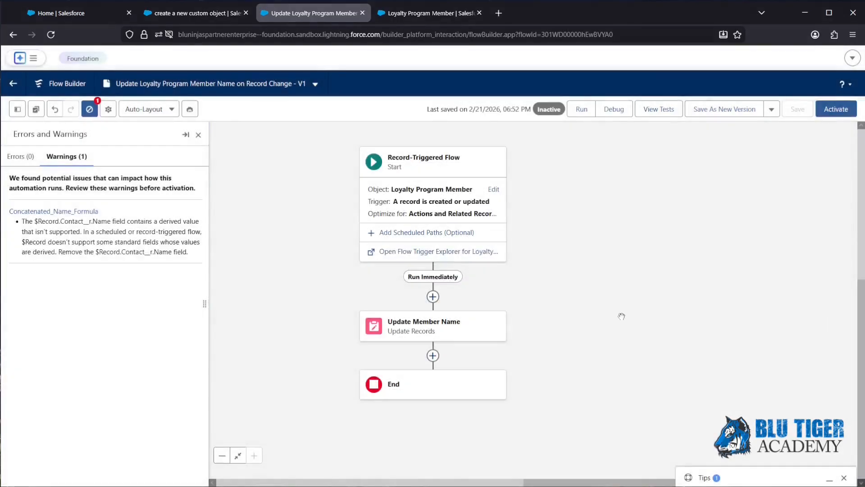
click(411, 333)
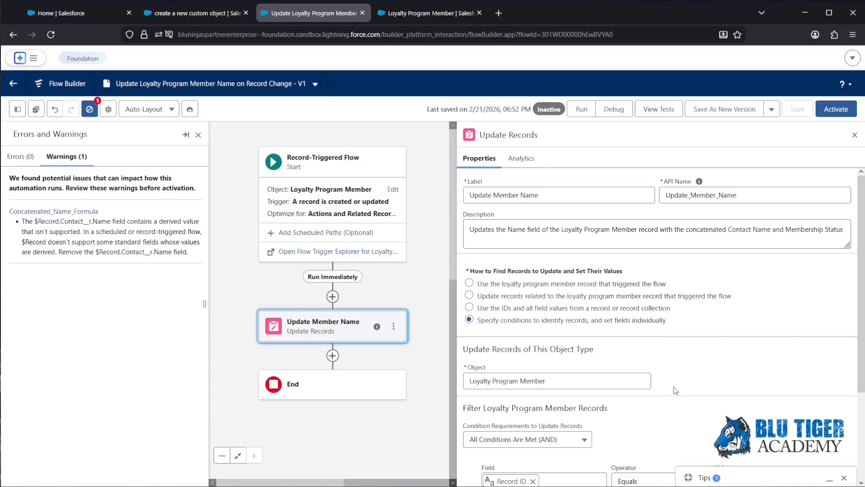
scroll(669, 329, down, 2)
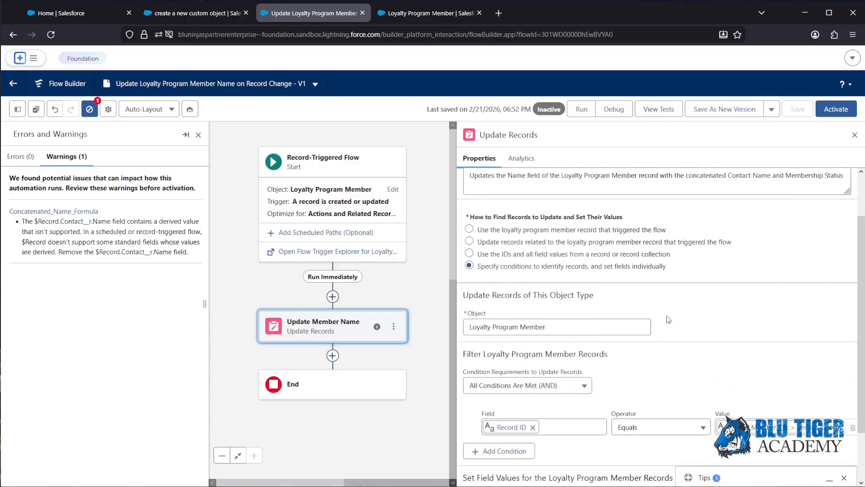
scroll(669, 320, up, 2)
scroll(656, 249, down, 4)
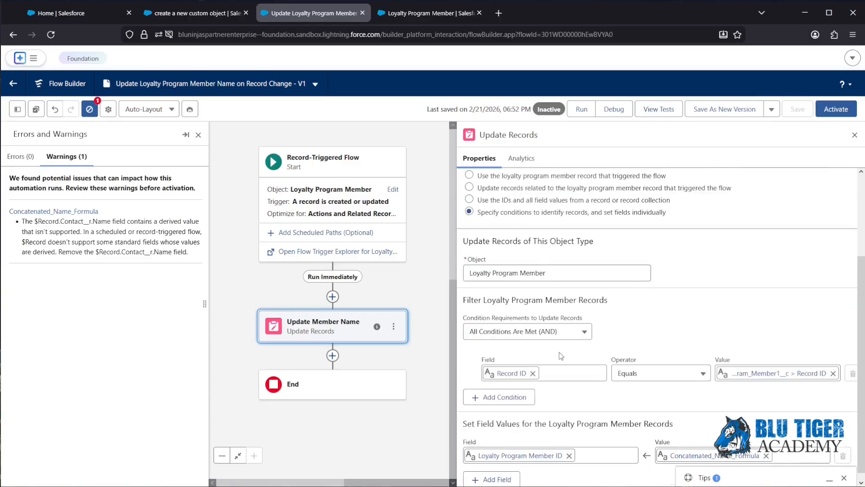
scroll(608, 435, down, 1)
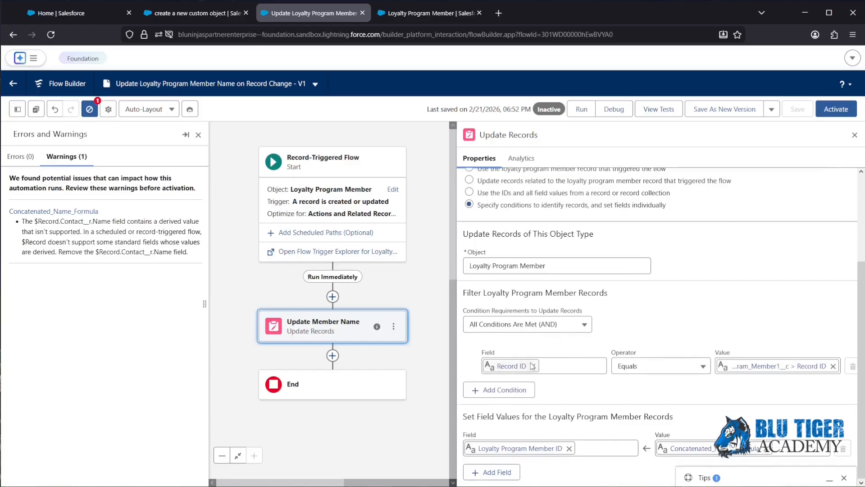
scroll(571, 288, up, 4)
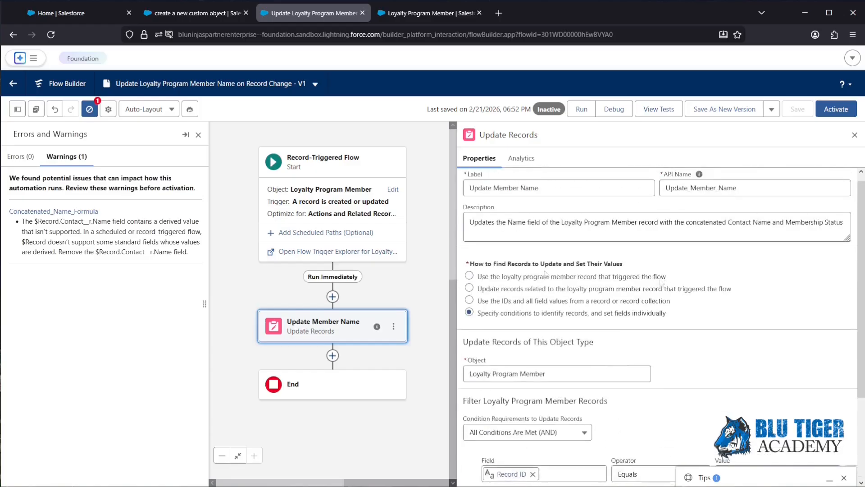
drag(649, 281, 481, 281)
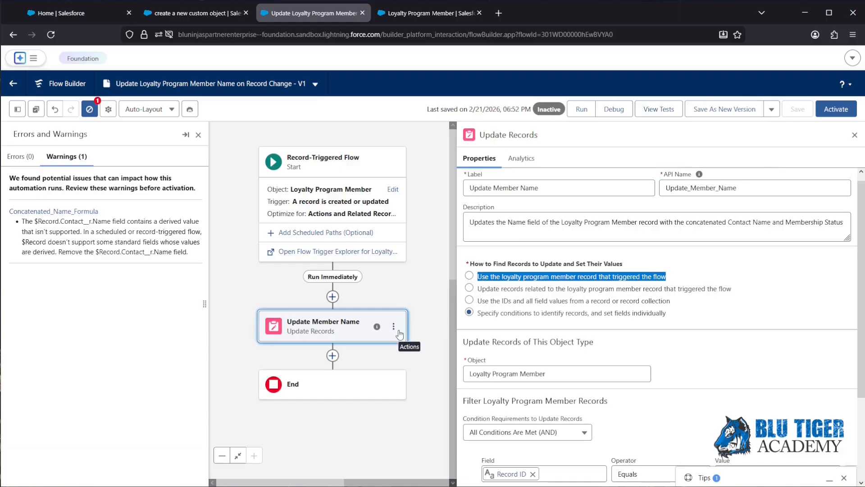
Optimize the flow for Fast Field Updates and delete the Update Member Name element
click(392, 190)
scroll(474, 282, down, 3)
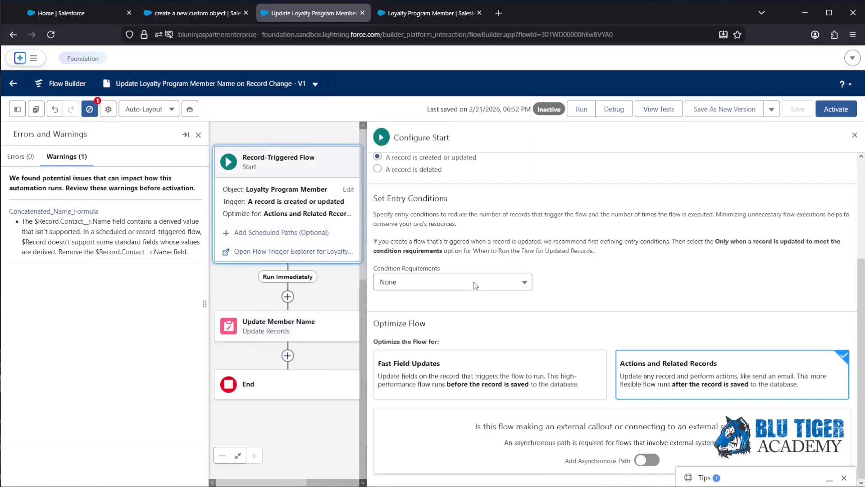
click(457, 382)
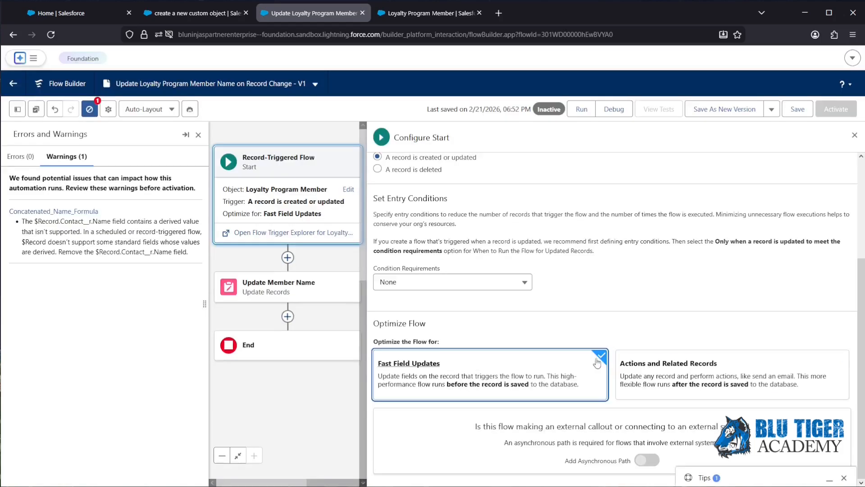
click(854, 135)
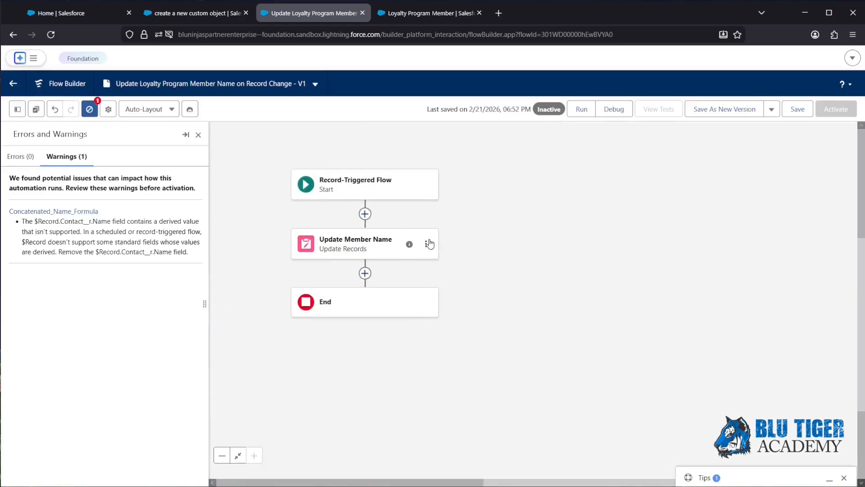
click(426, 244)
click(444, 299)
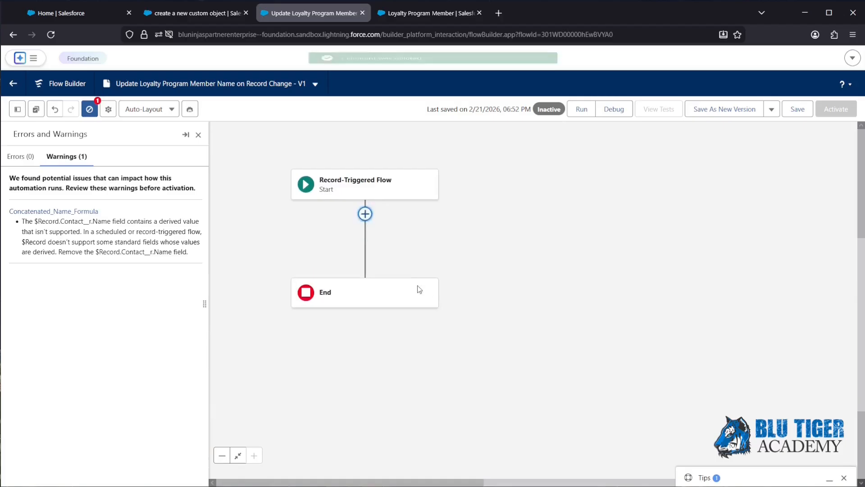
Add an Assignment element named 'Assign Record Name' after the start
click(365, 213)
text(ass)
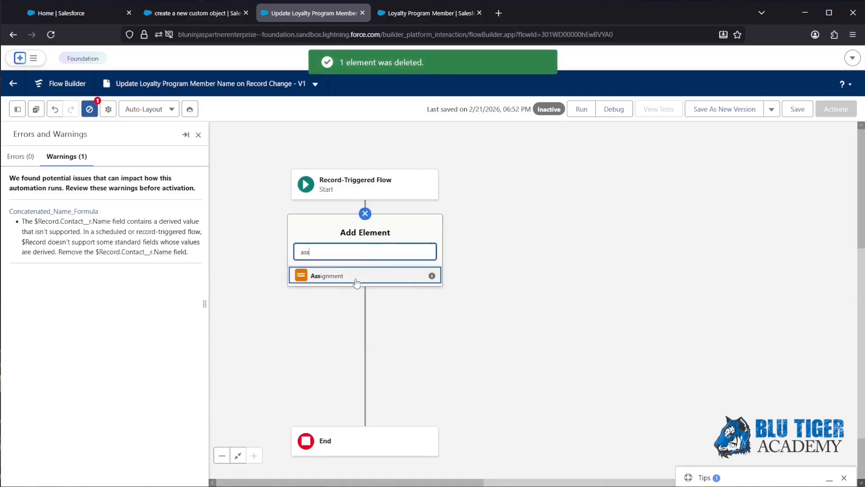
click(356, 280)
click(547, 196)
text(Assign Record Name)
Assign Concatenated_Name_Formula to the record's Loyalty Program Member ID field and save the flow
click(523, 314)
click(530, 370)
text(Loy)
click(523, 372)
click(766, 315)
text(fo)
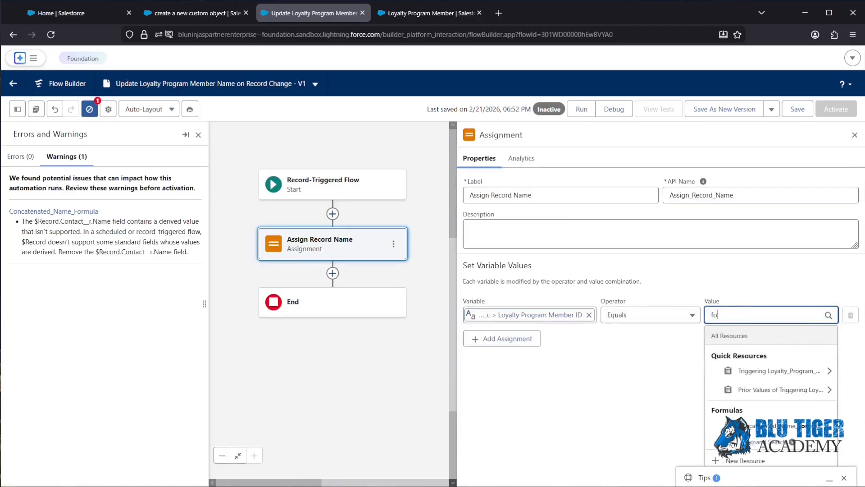
text(r)
click(766, 426)
click(797, 110)
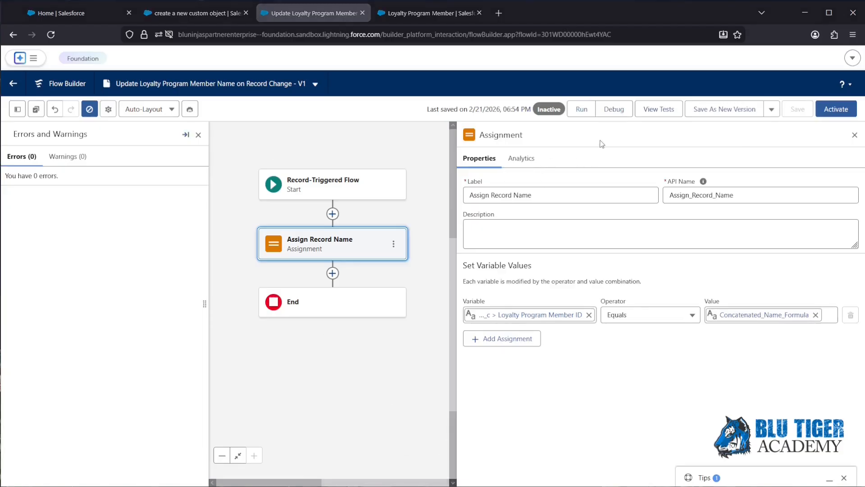
Debug the flow with Loyalty Program Test as the triggering record and expand the Assignment details
click(614, 109)
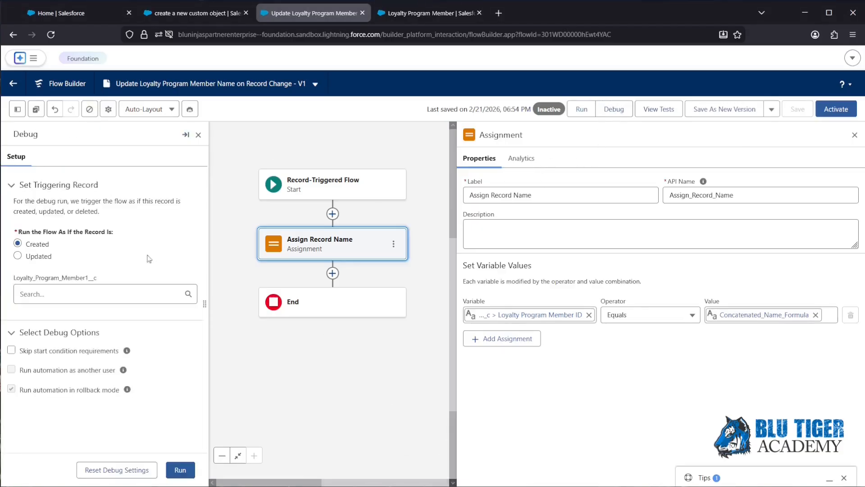
click(47, 291)
text(loyalty)
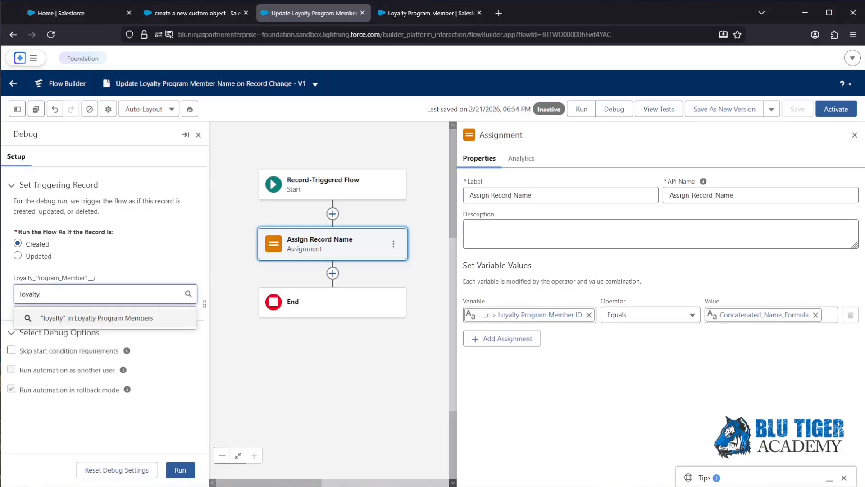
click(55, 342)
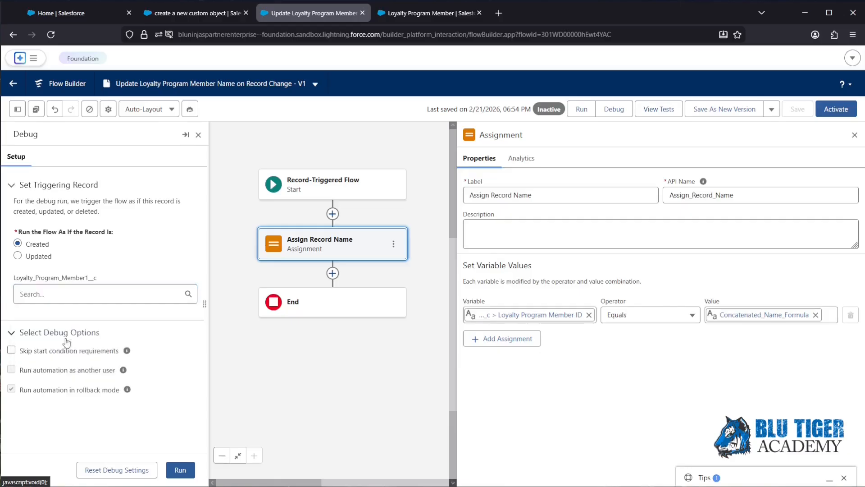
click(180, 470)
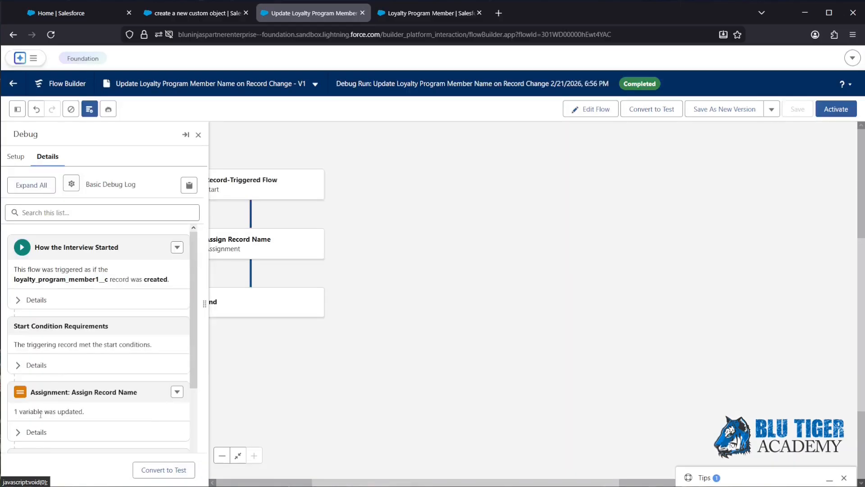
click(36, 432)
scroll(86, 352, down, 3)
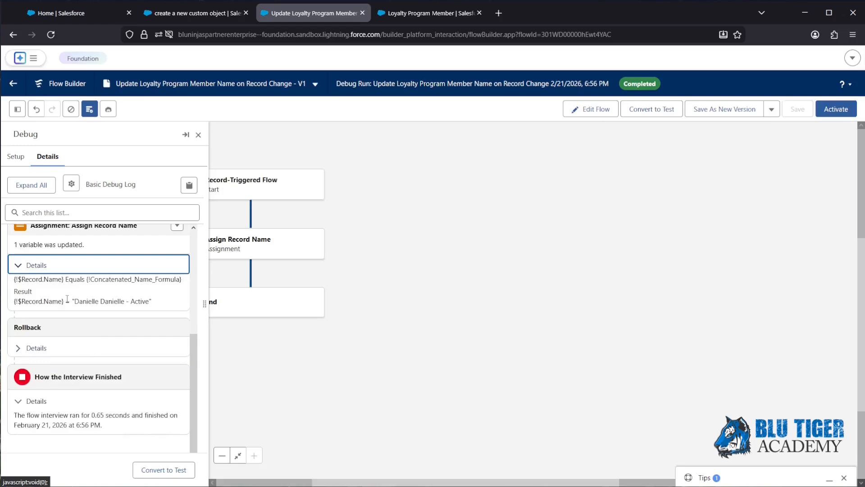
Replace the formula's second FirstName with LastName and check the resulting full name value
click(17, 109)
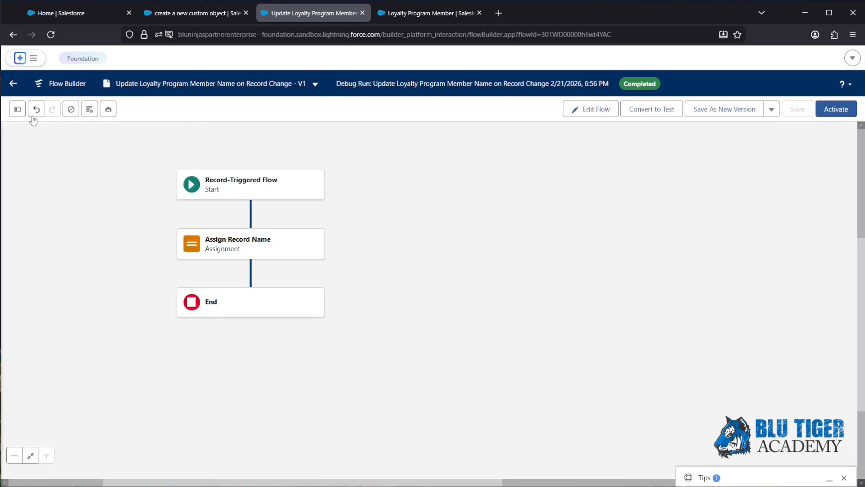
click(50, 253)
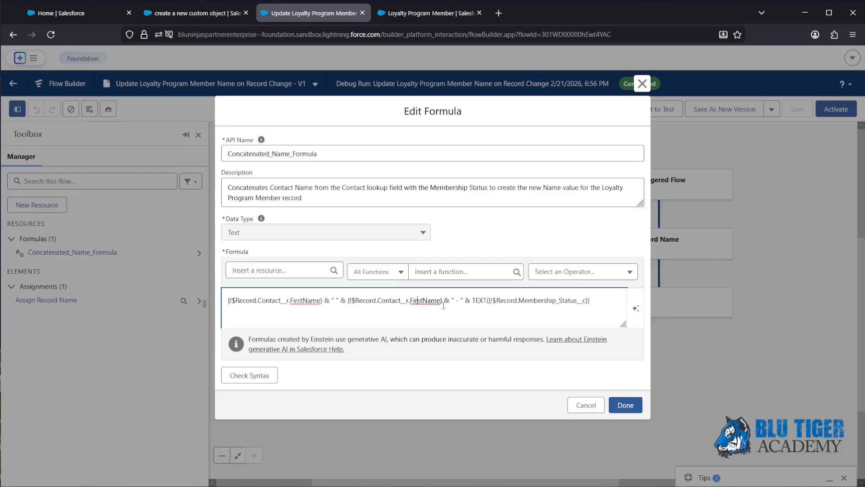
double_click(426, 300)
text(LastName)
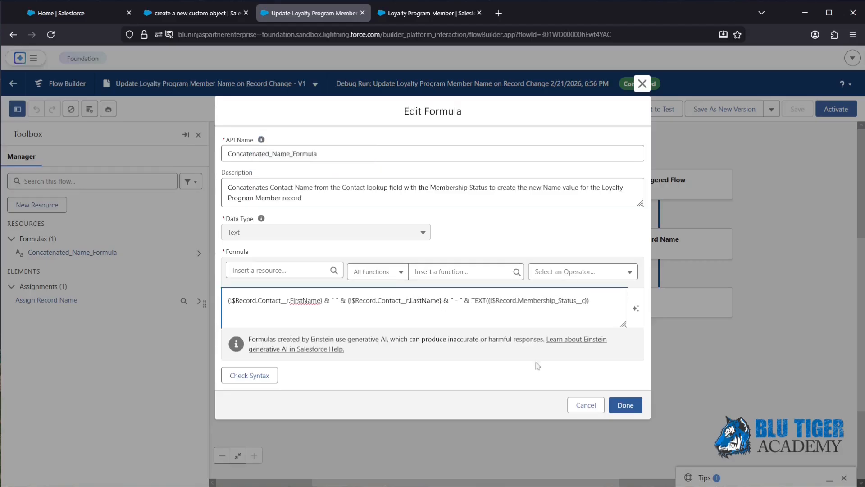
click(612, 405)
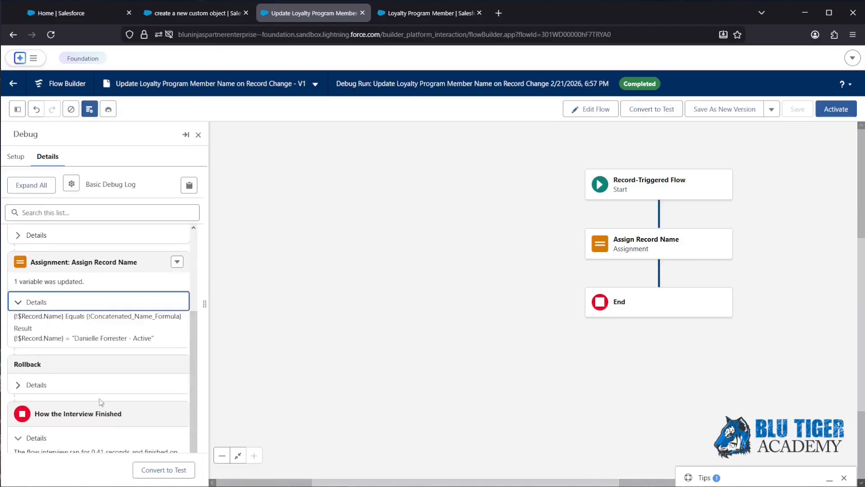
drag(154, 339, 74, 338)
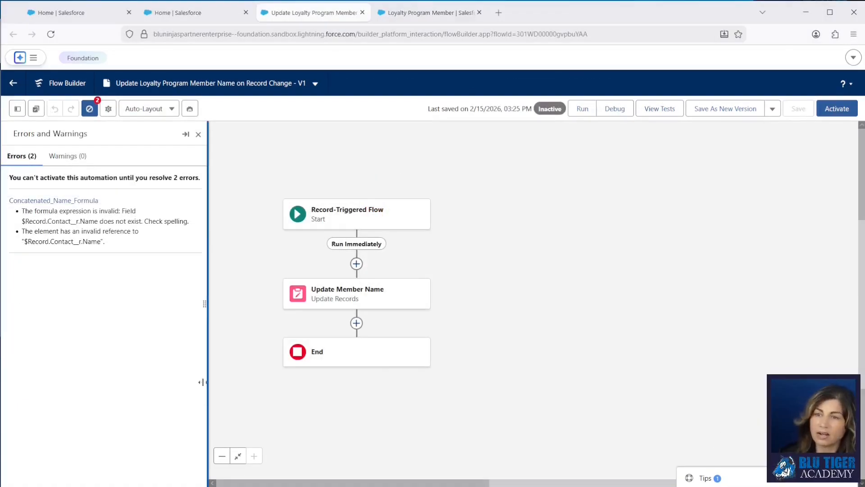
From Setup Home, ask Agentforce to 'clone a user'
click(185, 13)
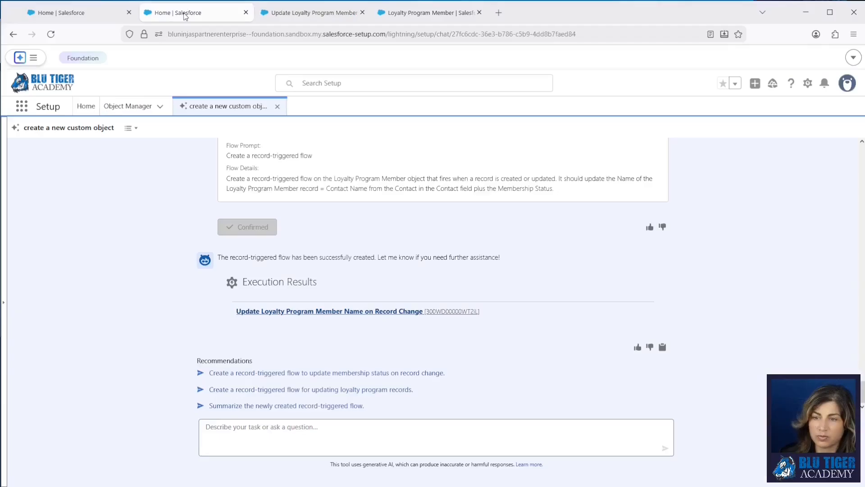
click(85, 108)
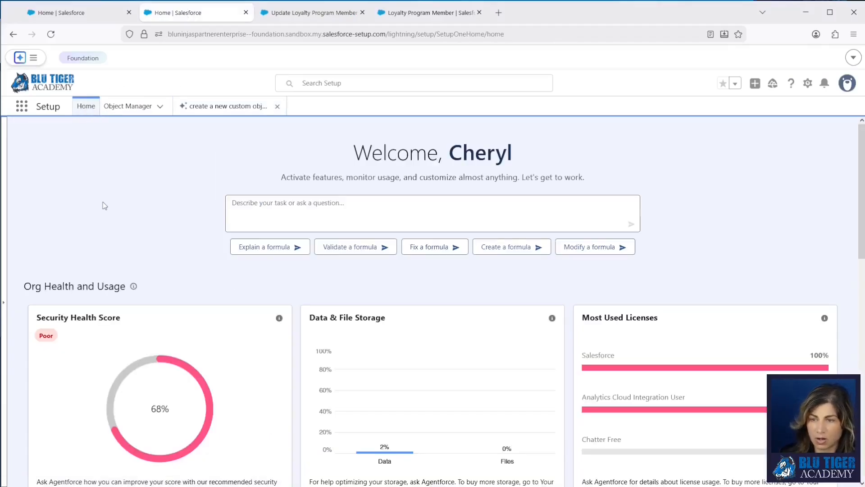
click(301, 205)
text(clone a user)
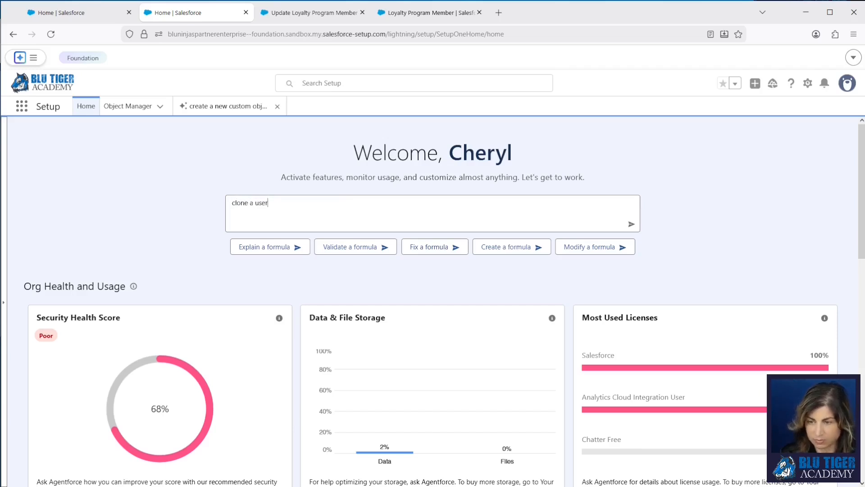
key(Return)
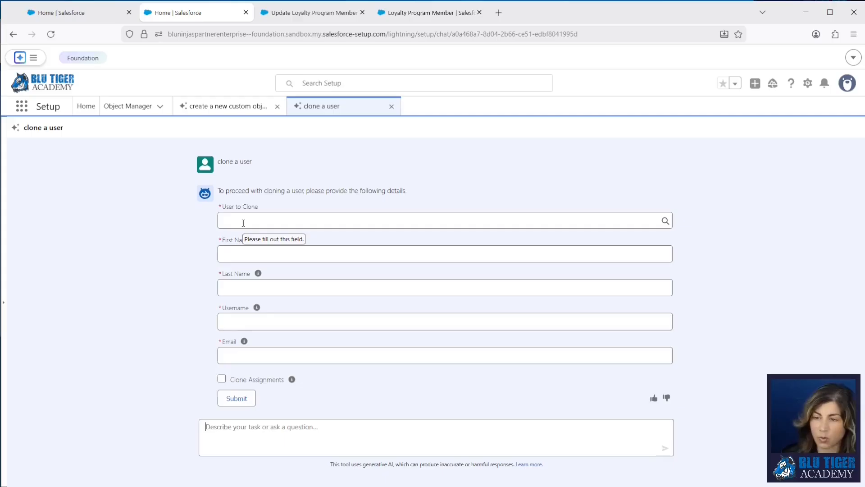
Select the existing user to clone and enter the new user's first and last name
click(243, 223)
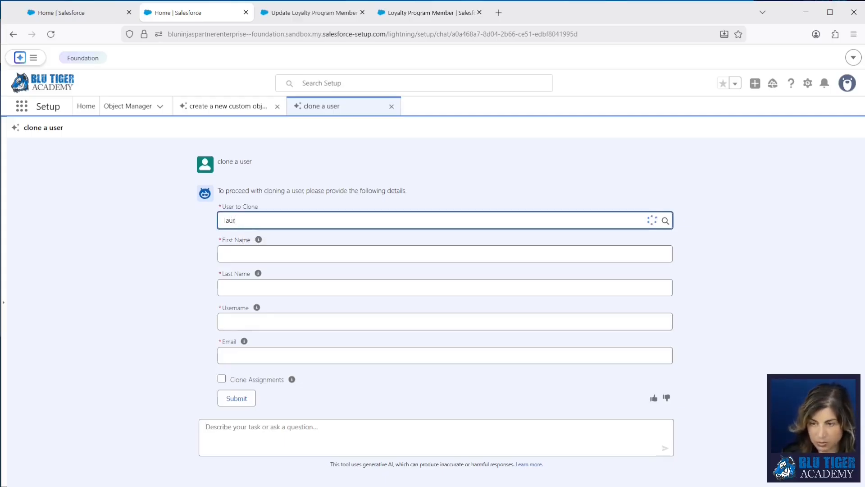
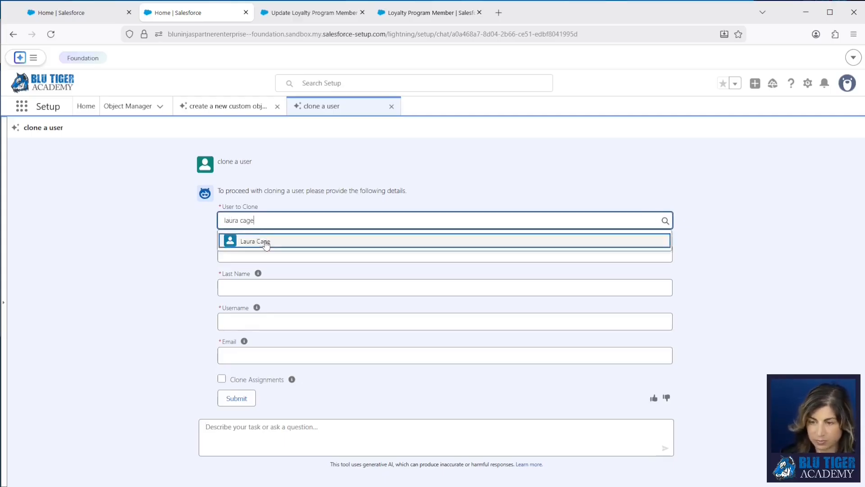
click(260, 246)
text(Lyra)
key(Tab)
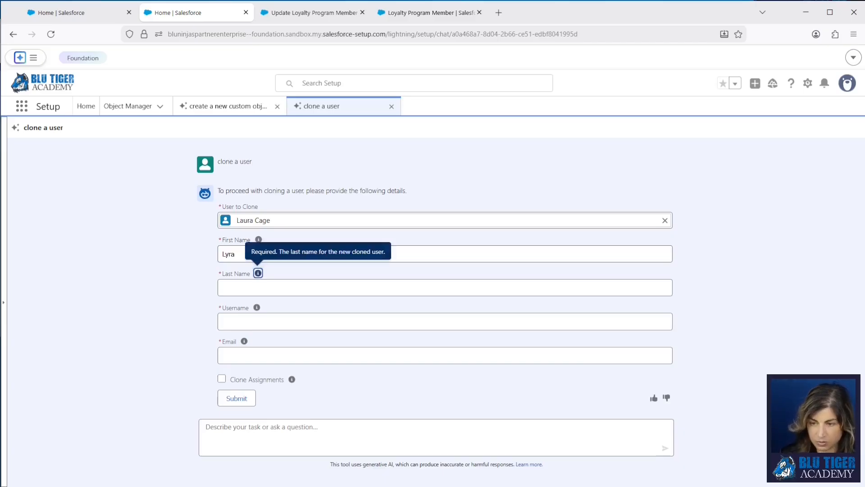
click(254, 287)
text(S)
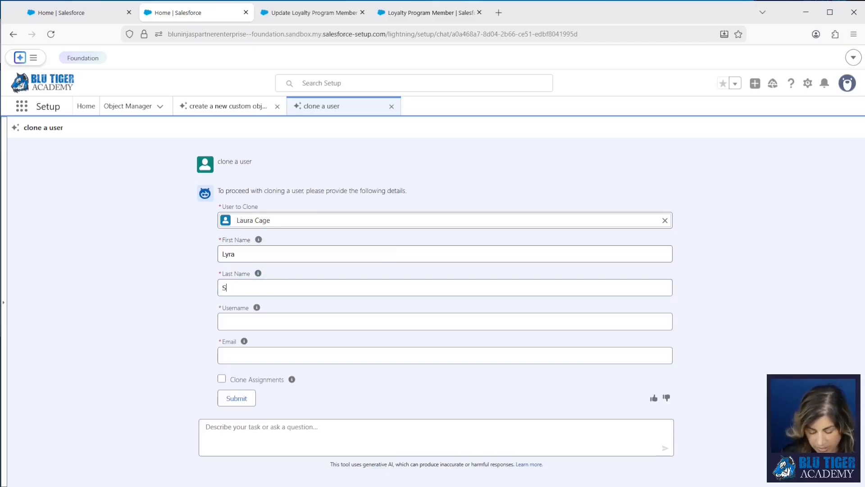
text(ilvertongue)
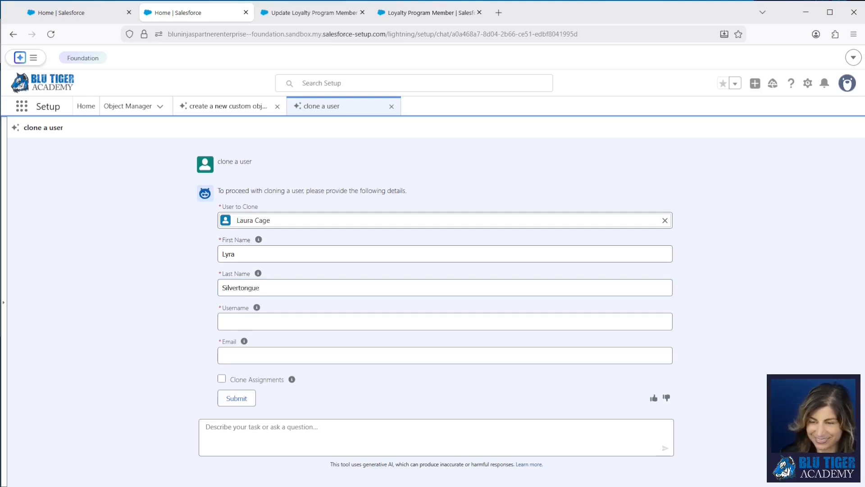
Paste the new user's username and email, enable Clone Assignments, and submit the form
click(226, 321)
key(ctrl+v)
click(303, 354)
key(ctrl+v)
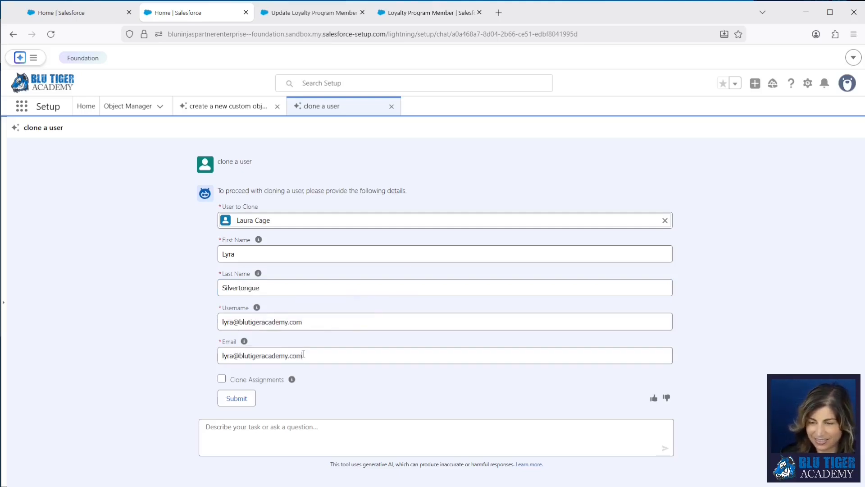
click(221, 380)
mouse_move(292, 380)
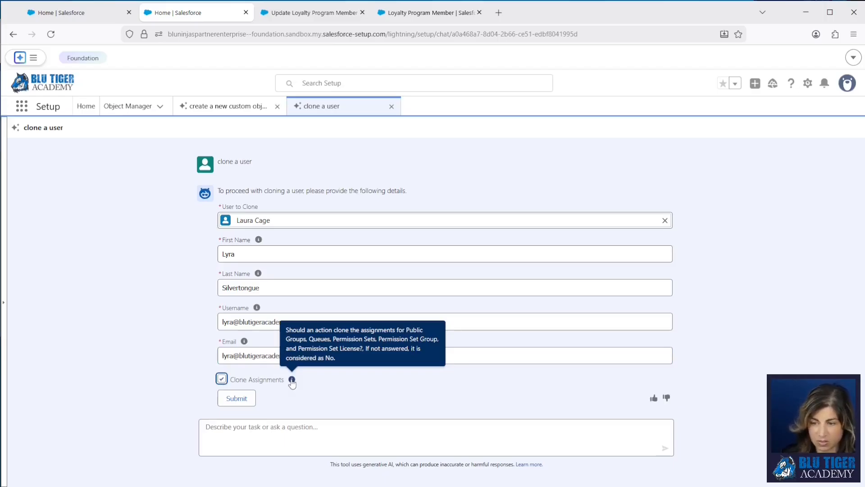
click(240, 399)
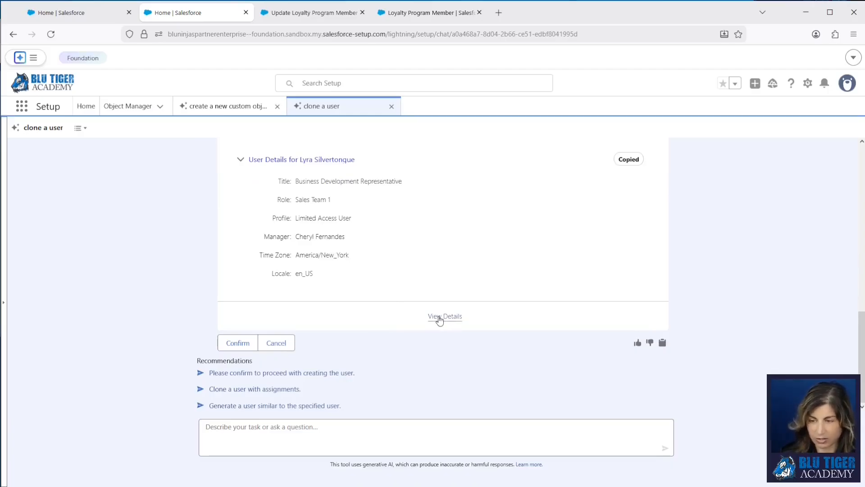
Review the proposed user's details, including Queue Membership and Permission Set License assignments
click(439, 317)
scroll(278, 319, down, 5)
scroll(277, 319, down, 3)
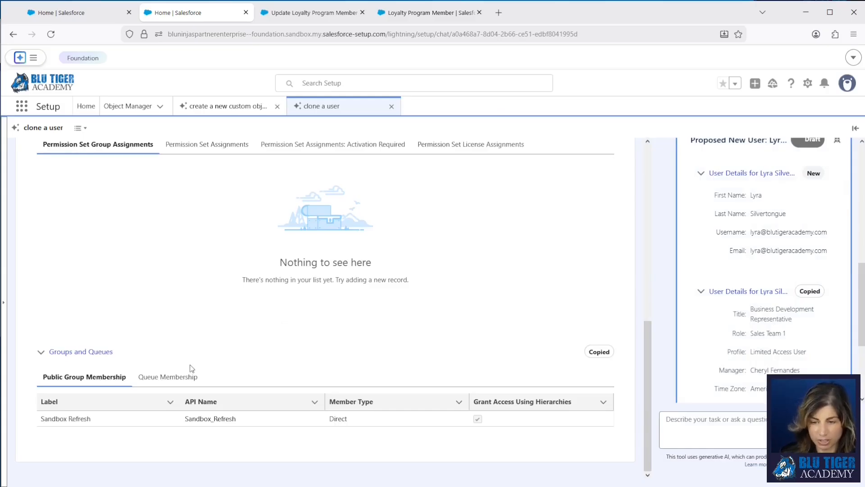
click(173, 376)
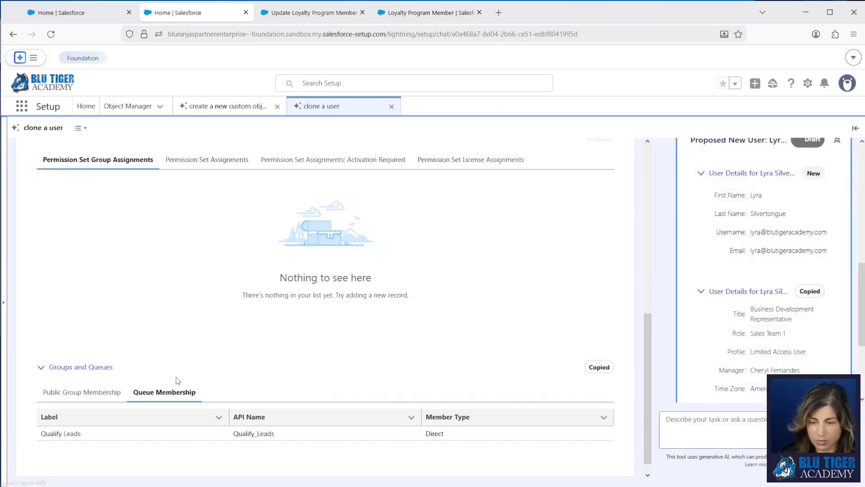
scroll(144, 326, up, 3)
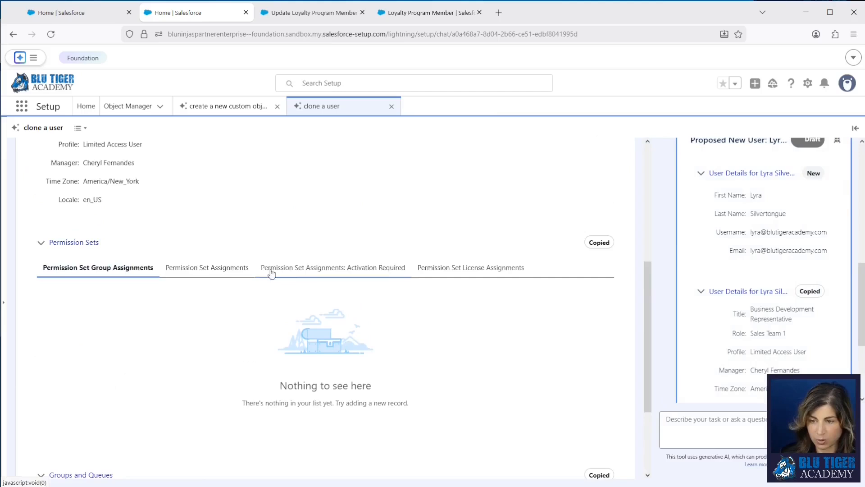
click(492, 273)
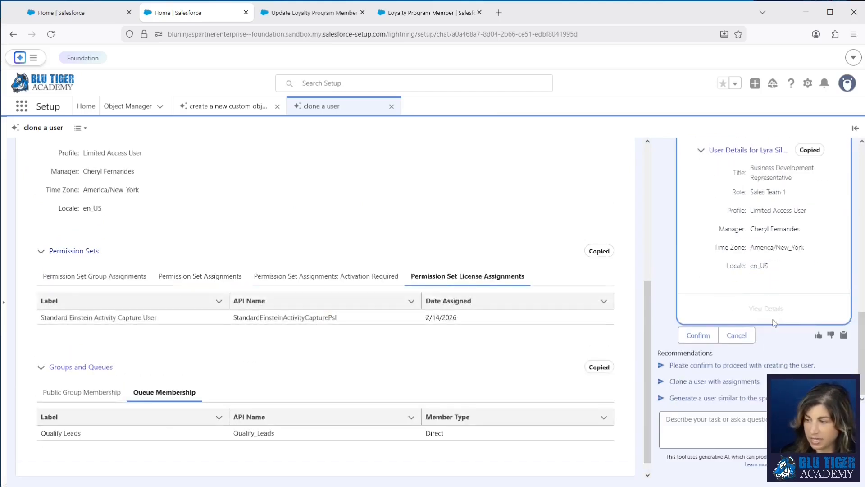
Confirm creation of the cloned user and view its details
click(704, 338)
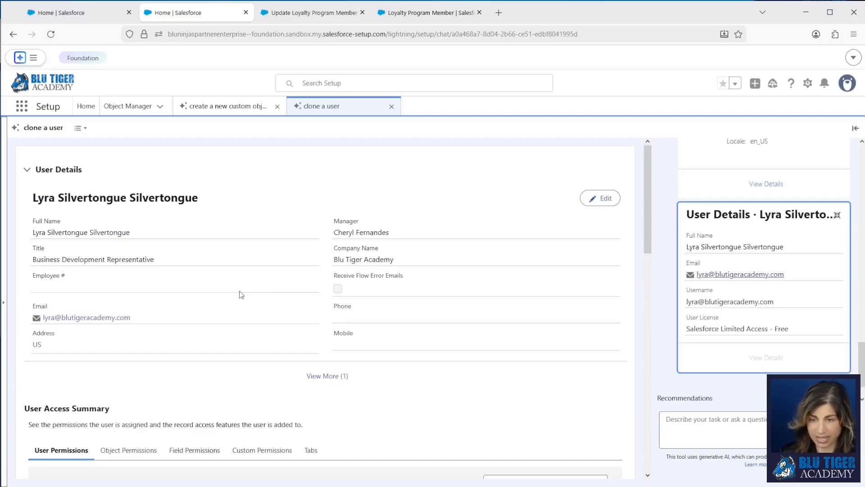
scroll(726, 333, up, 10)
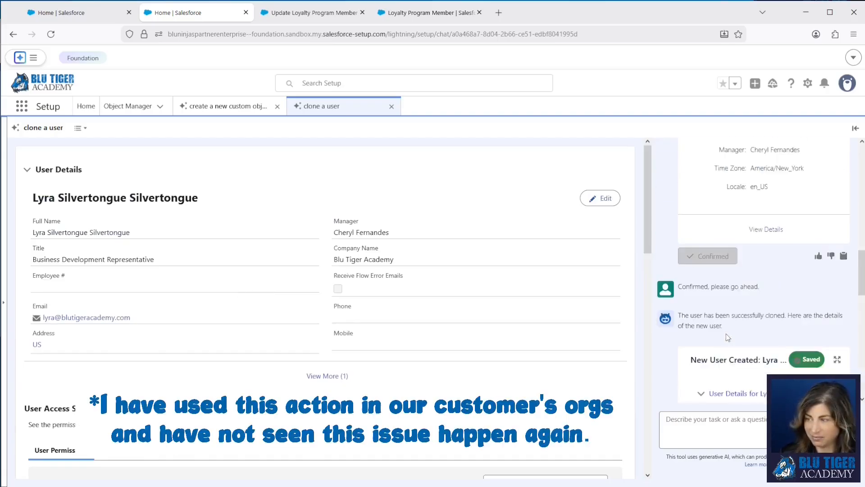
scroll(726, 333, up, 2)
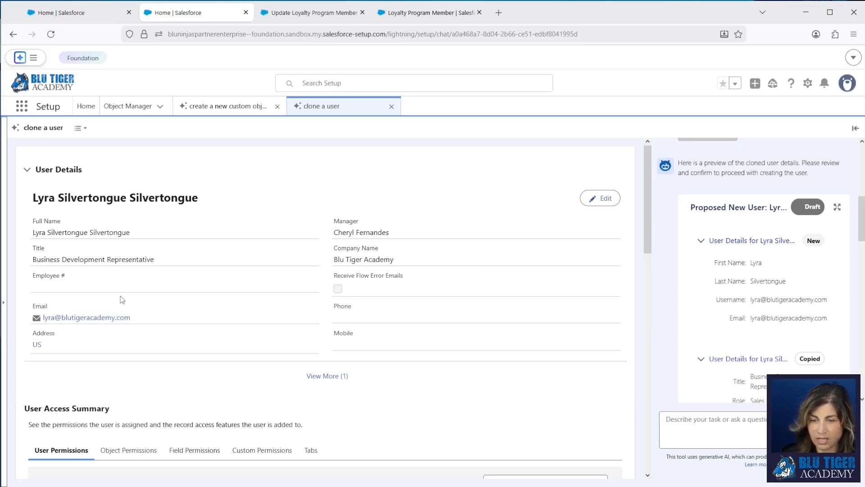
Duplicate the Setup tab and open the source user's User Detail page in it
right_click(200, 15)
click(225, 113)
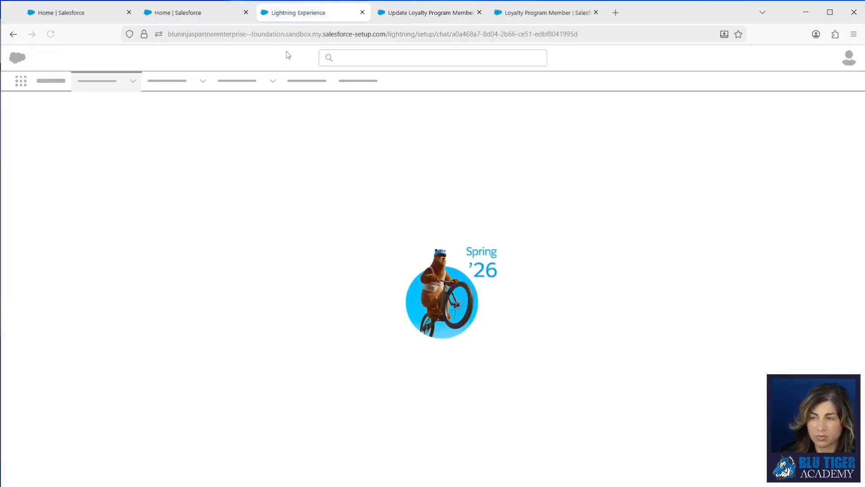
click(325, 82)
text(laur)
click(352, 134)
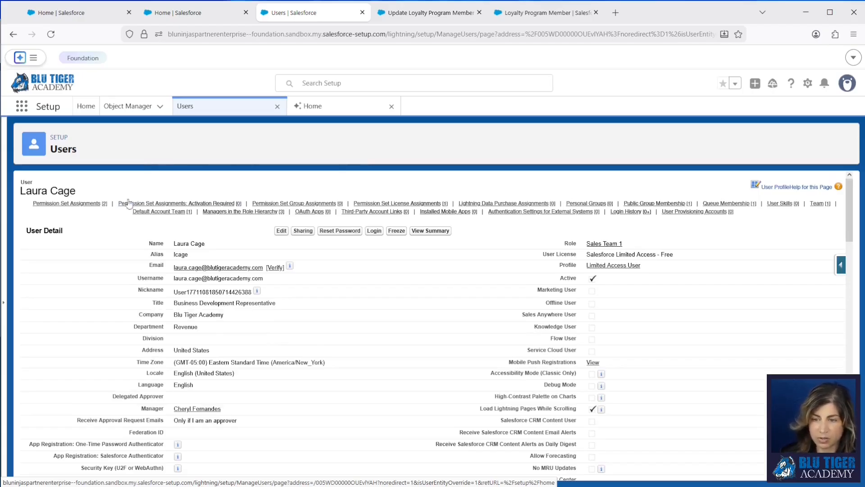
mouse_move(153, 214)
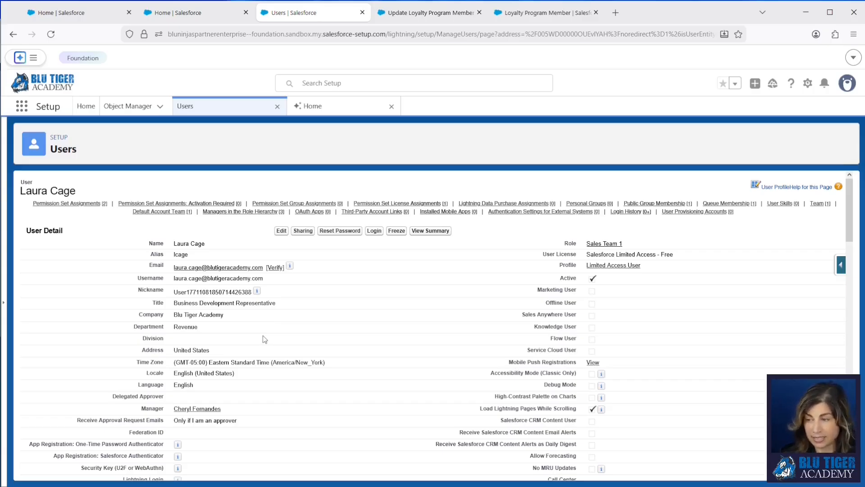
right_click(307, 14)
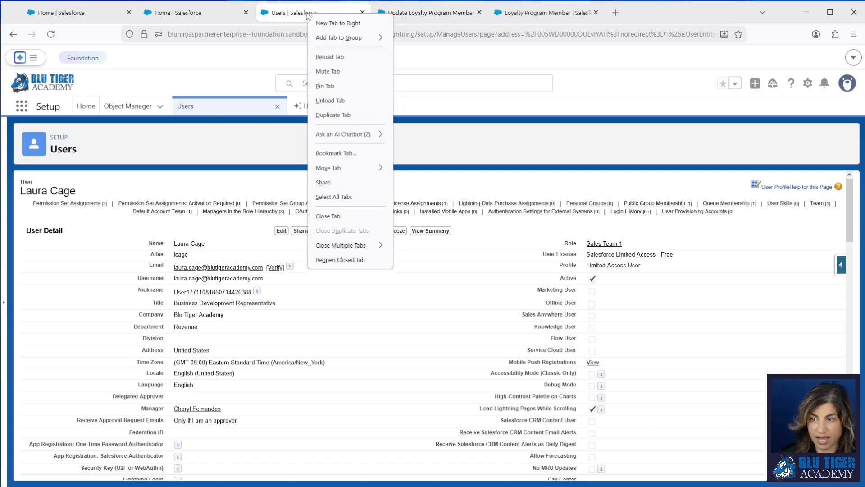
click(333, 115)
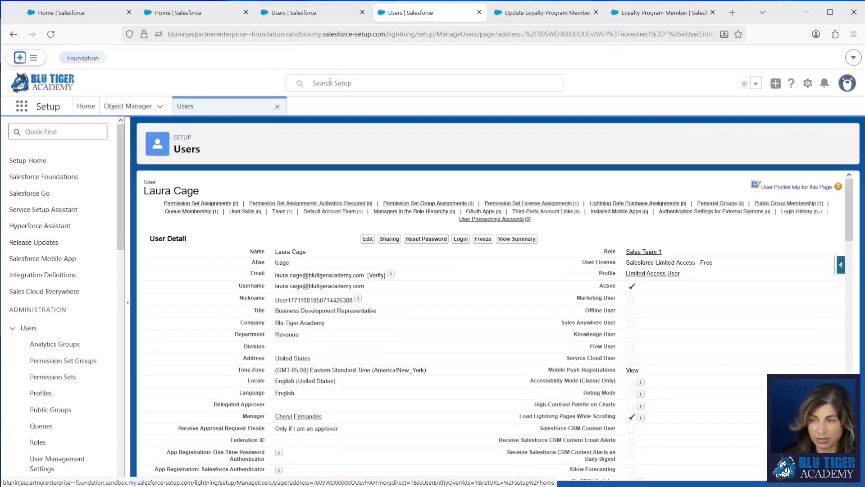
click(329, 83)
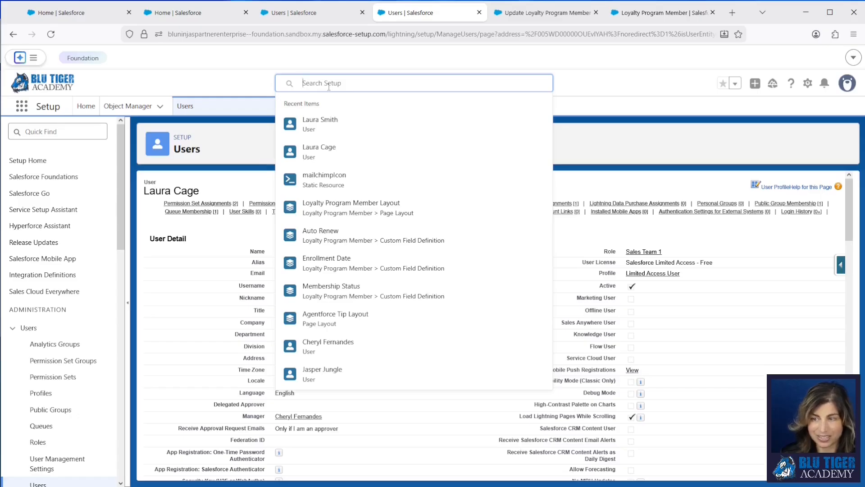
text(l)
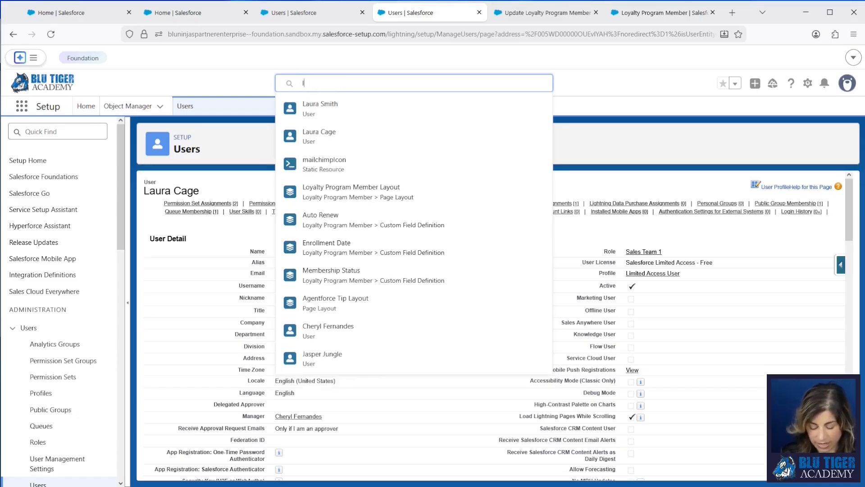
text(yra)
click(314, 133)
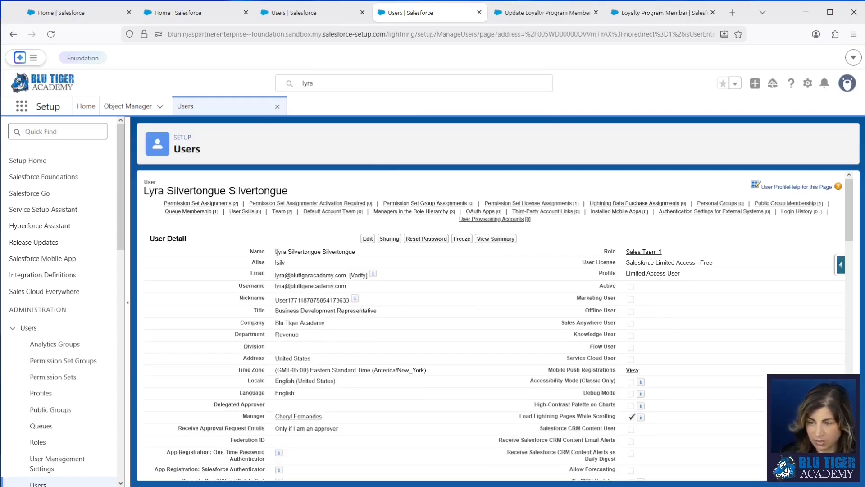
click(368, 239)
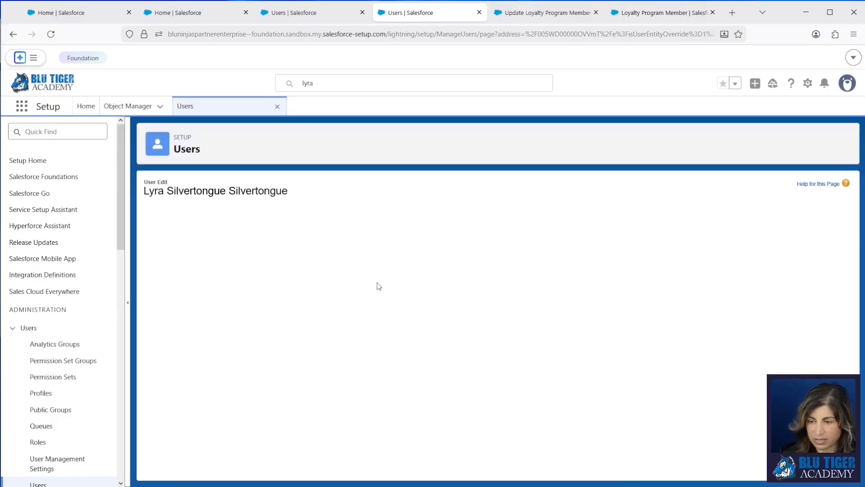
click(365, 216)
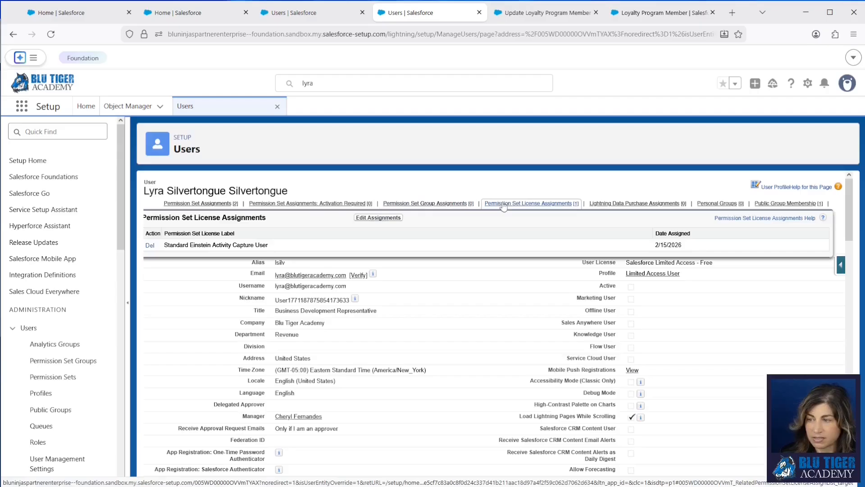
mouse_move(316, 205)
mouse_move(210, 205)
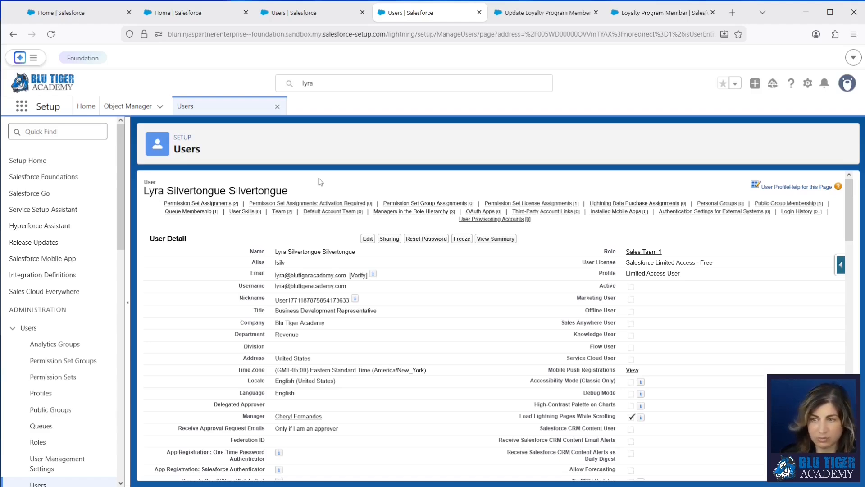
Have Agentforce remove the Mailchimp_Standard permission set from the new user's record and confirm the removal
click(193, 16)
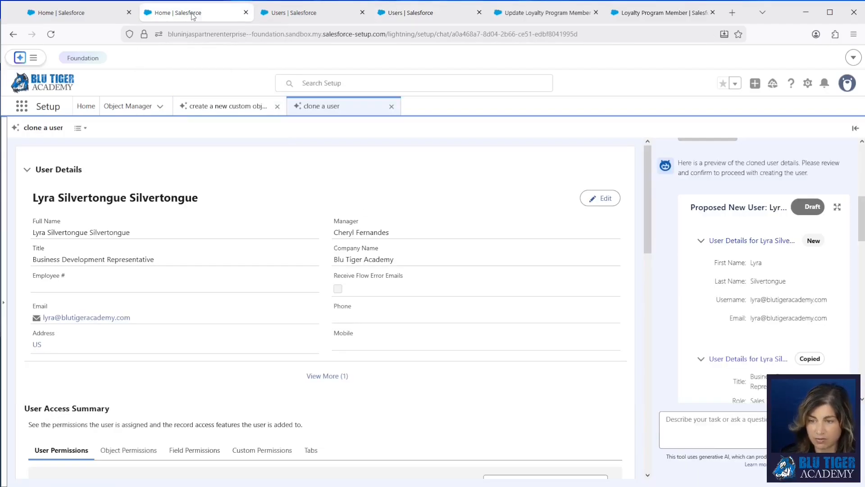
click(701, 433)
text(Rem)
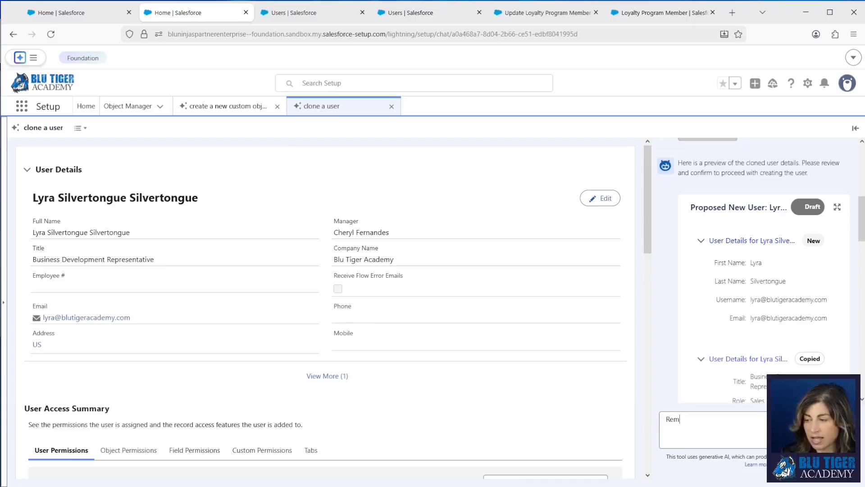
text(ove the Mailchimp permission)
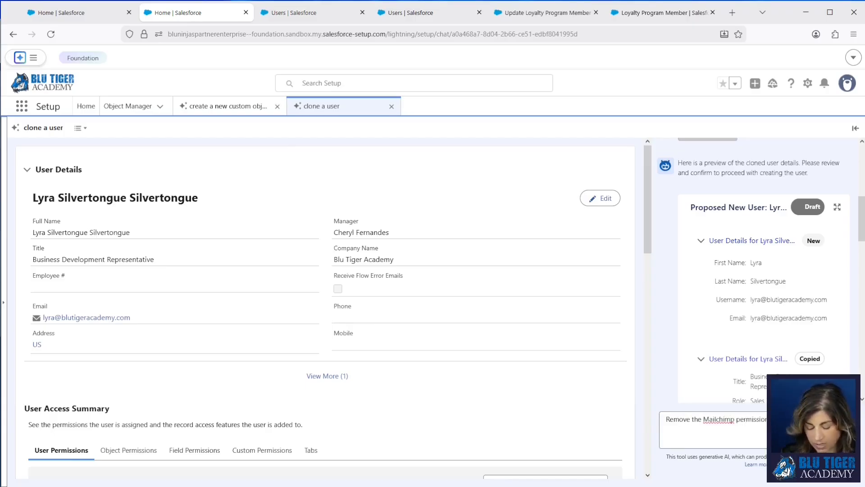
text( set from Lyra's user record)
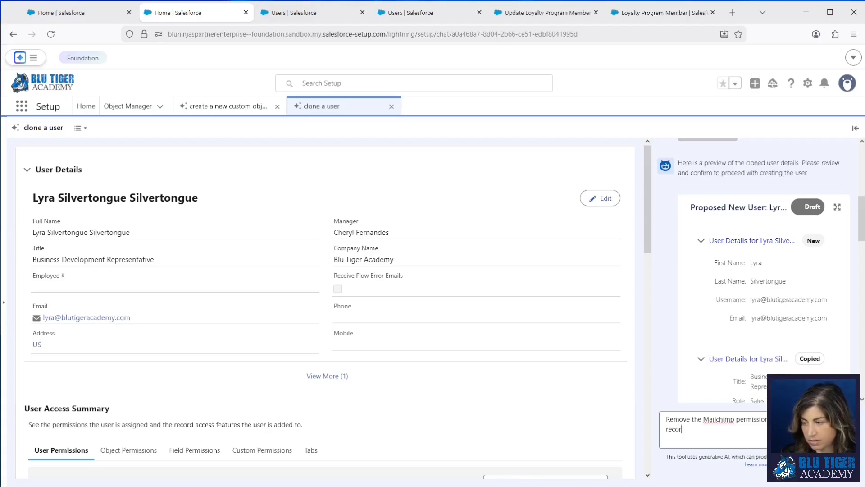
key(Return)
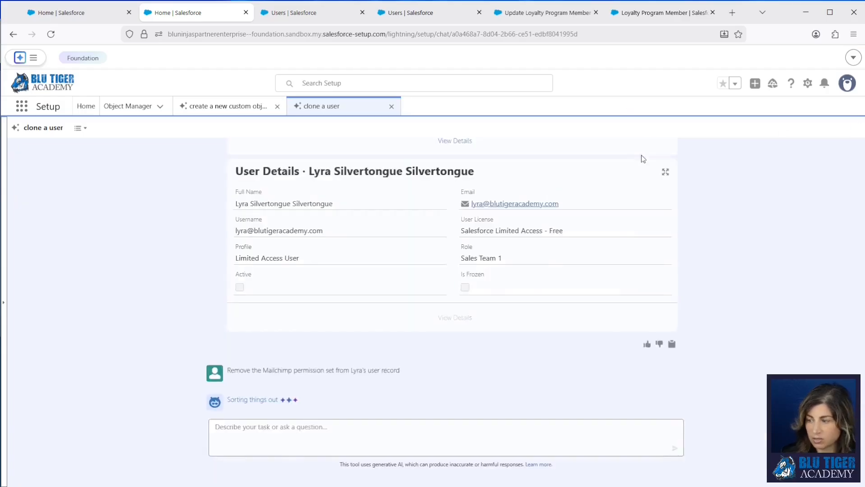
click(855, 128)
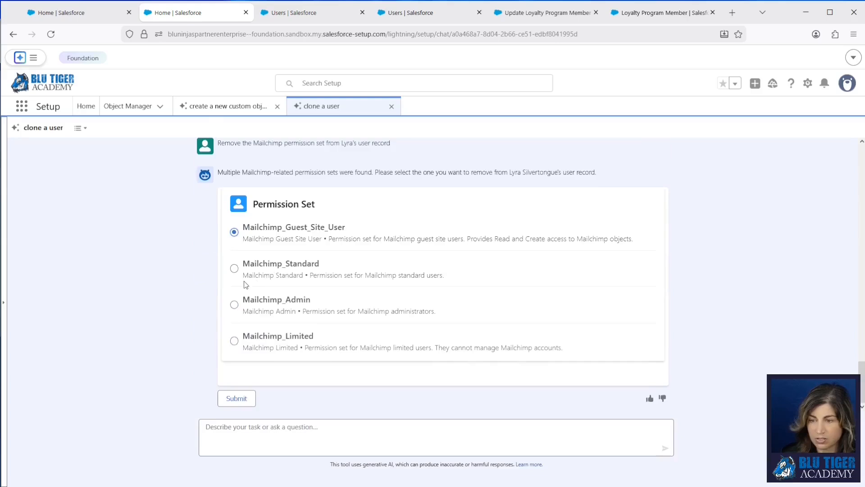
scroll(246, 285, up, 2)
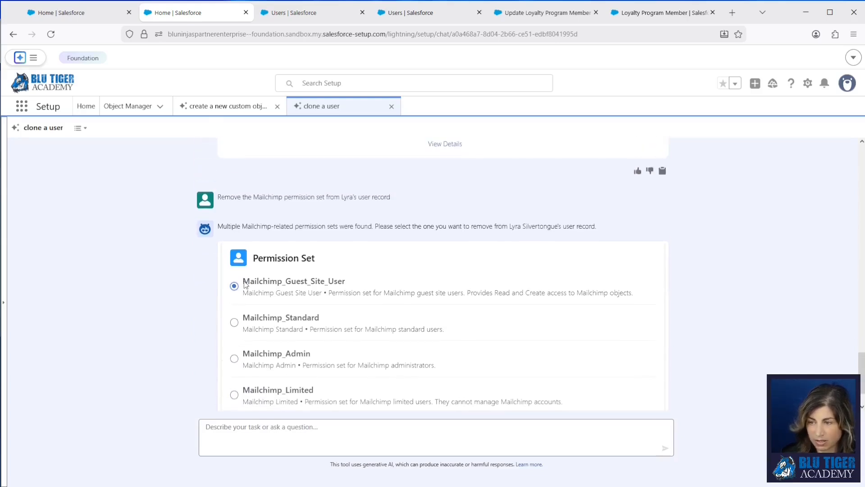
click(234, 323)
scroll(234, 323, down, 2)
click(237, 399)
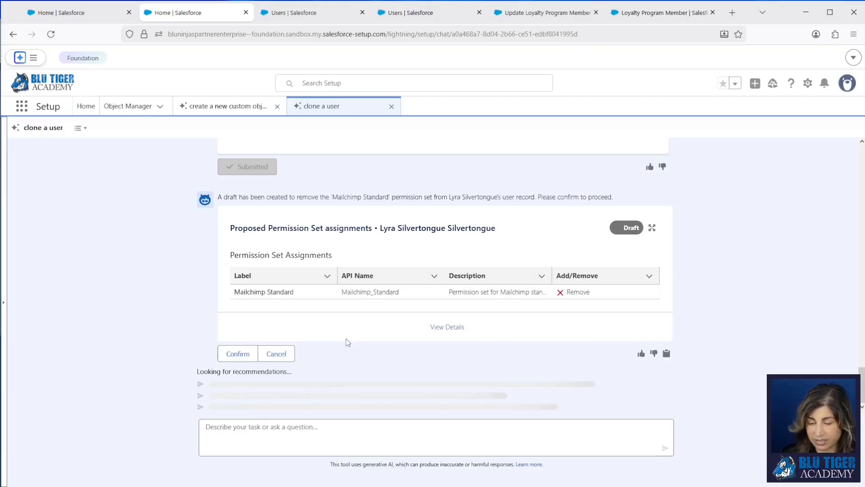
click(236, 344)
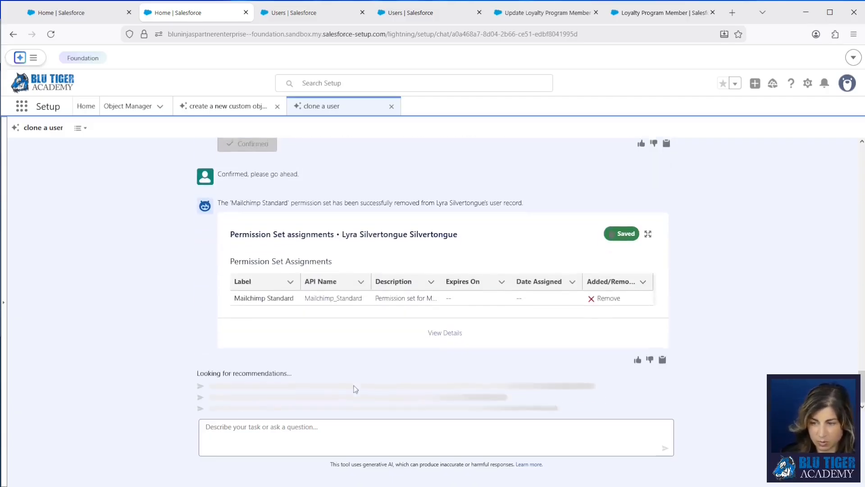
Ask Agentforce to activate the new user's account and confirm the activation
click(259, 429)
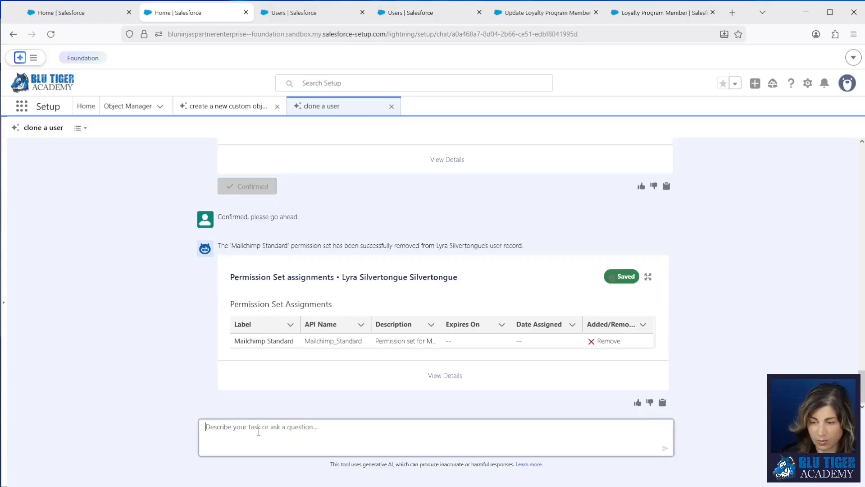
text(Activate)
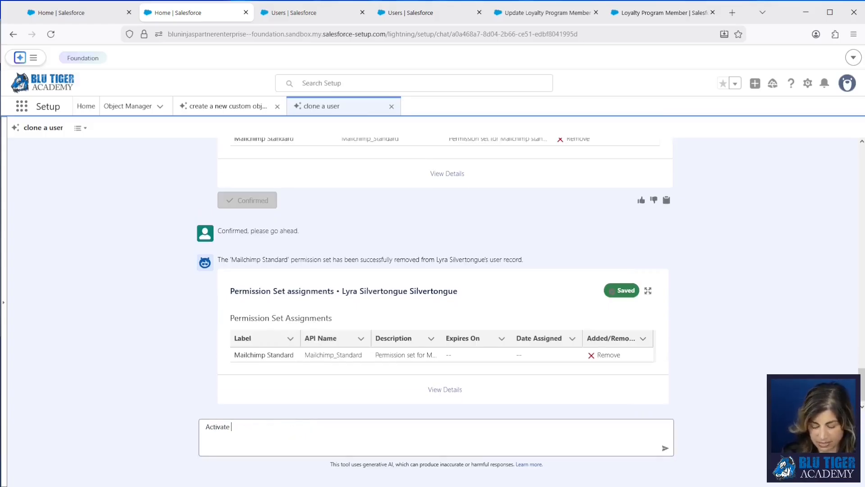
text( Lyra's user)
key(Return)
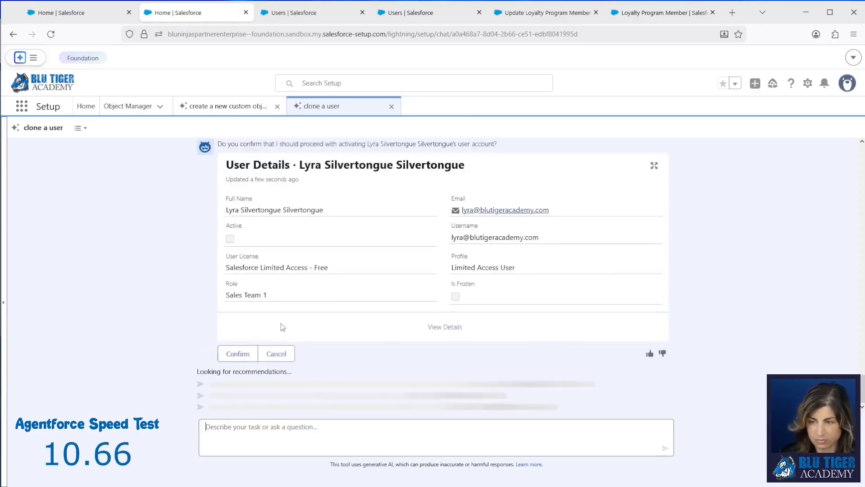
click(235, 343)
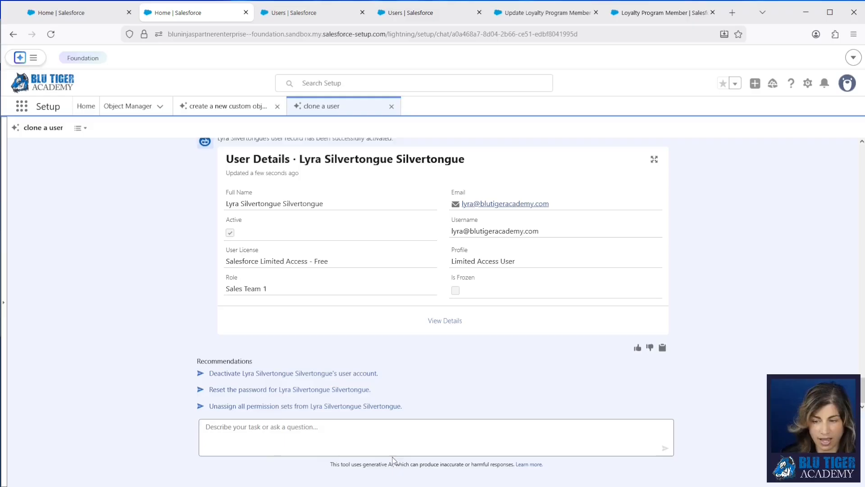
click(315, 446)
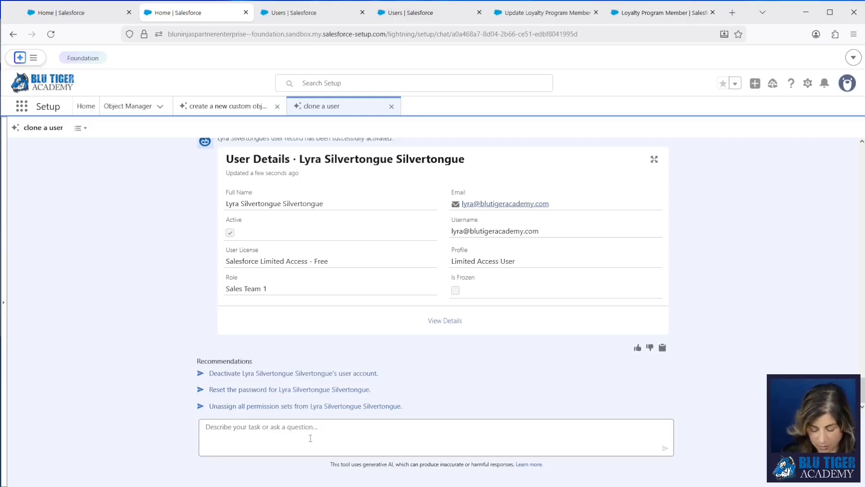
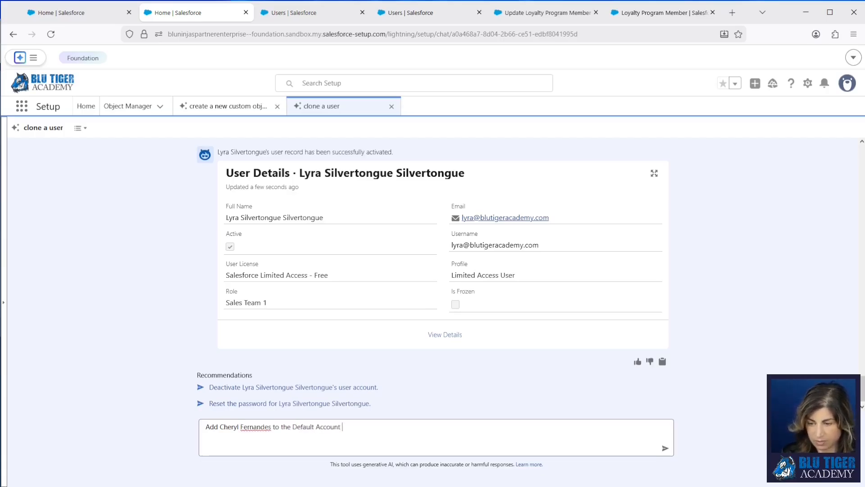
Request adding the manager to the Default Account Team as Account Manager, review the reply, and return to Setup Home
text(yra with Role = Account Manager)
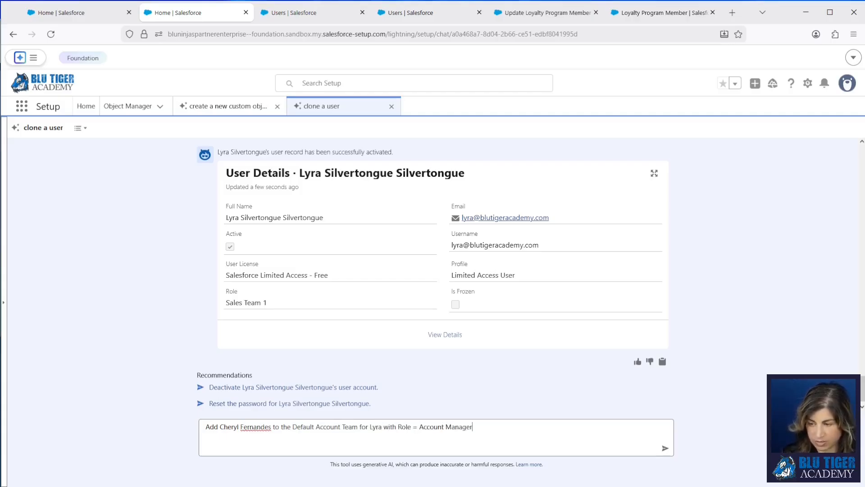
key(Return)
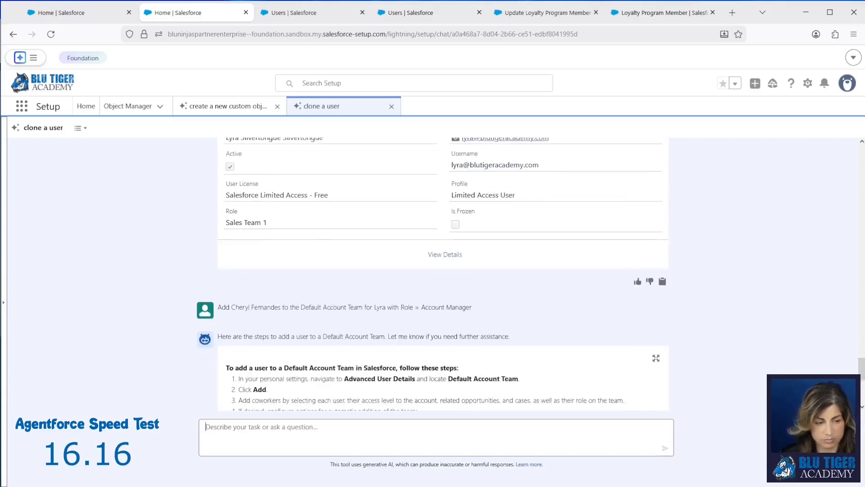
scroll(404, 356, down, 2)
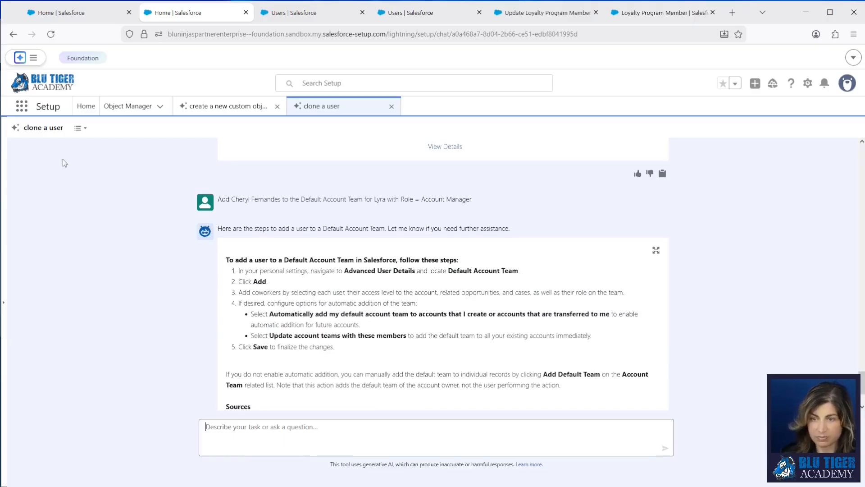
click(86, 106)
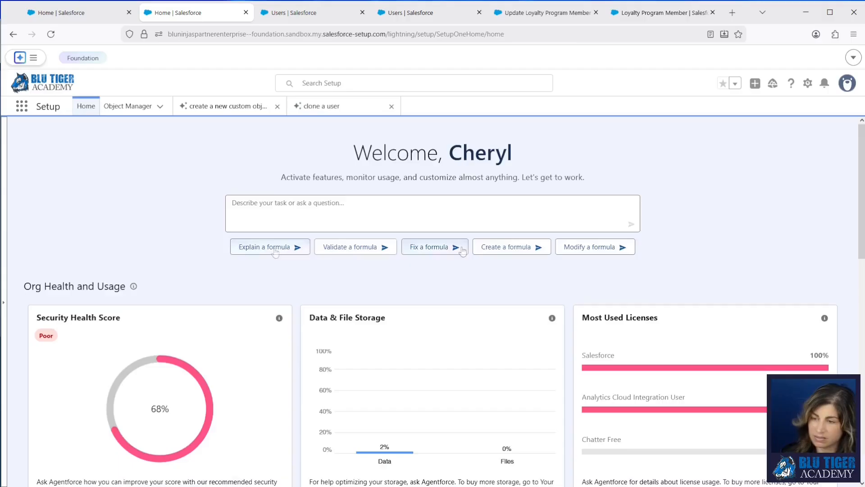
Try the 'Create a formula' prompt, which the agent declines, then return to Setup Home
click(501, 256)
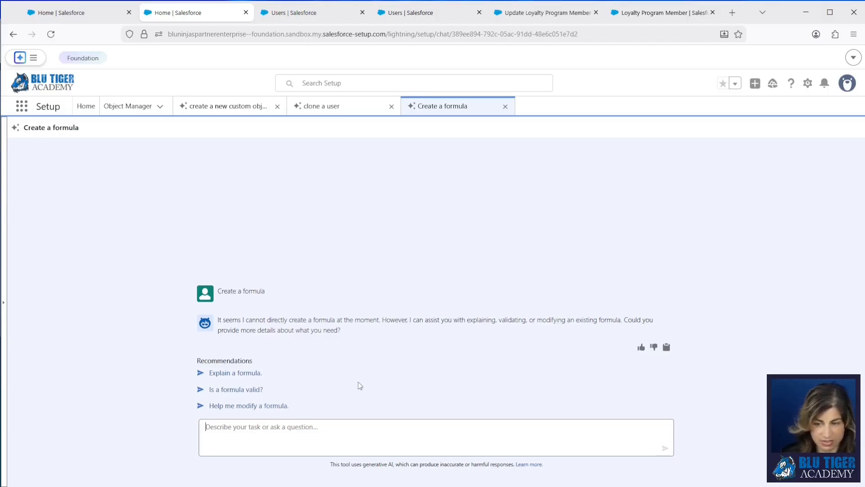
click(86, 109)
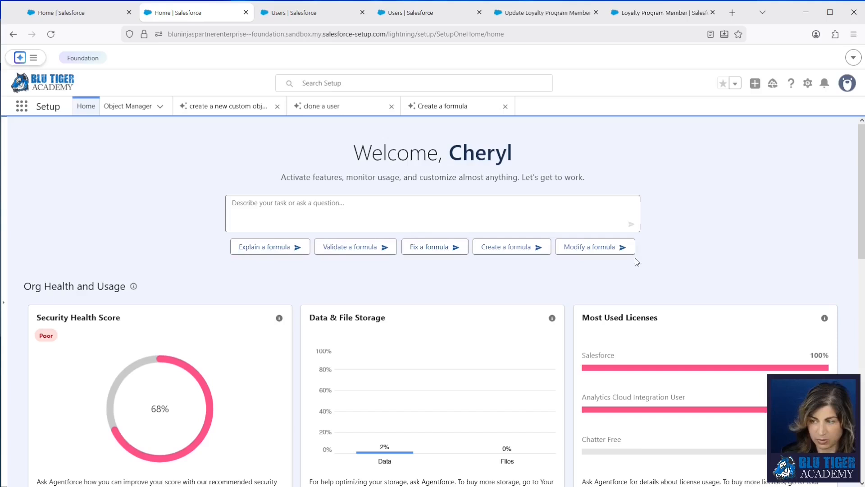